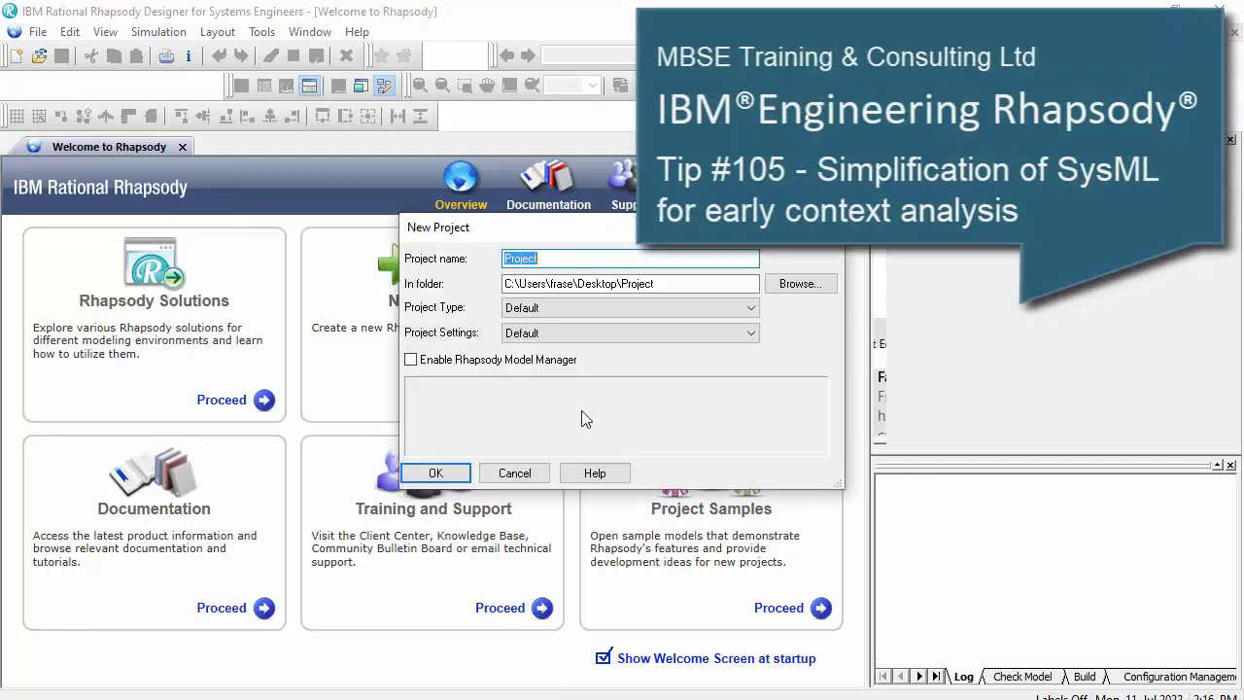
Create a new project named InsulinPumpSystem with project type ExecutableMBSEProfile and default settings, creating its folder.
left_click(611, 316)
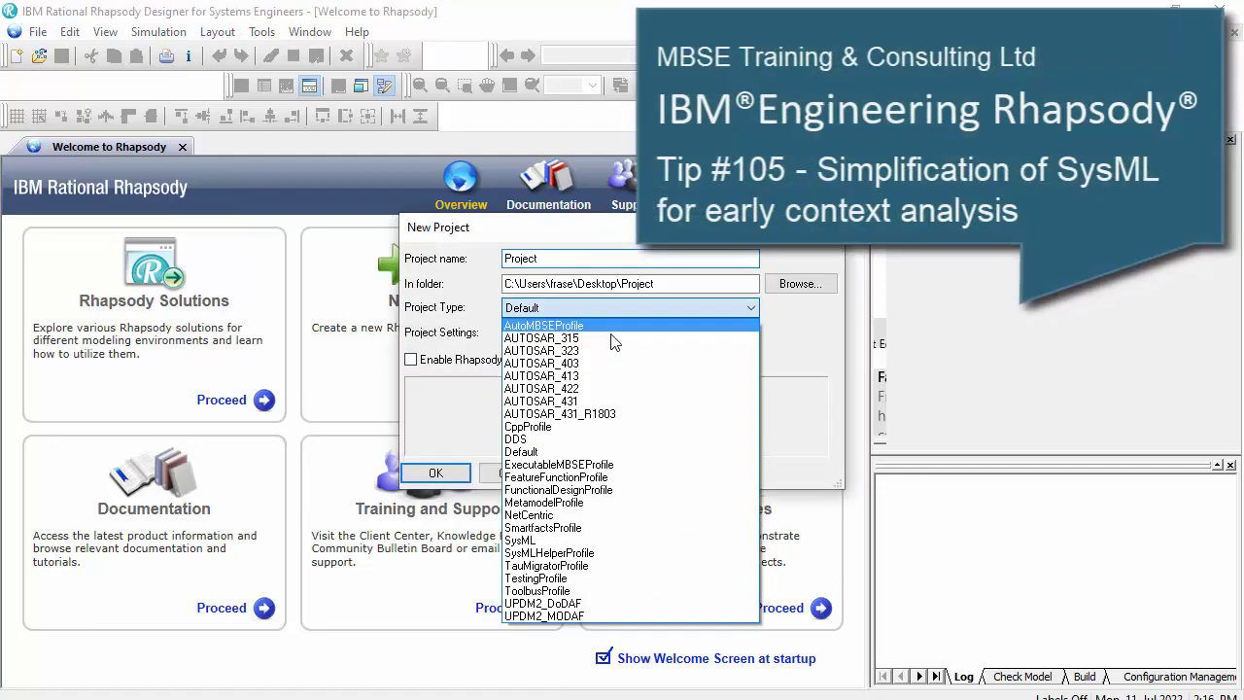
left_click(602, 463)
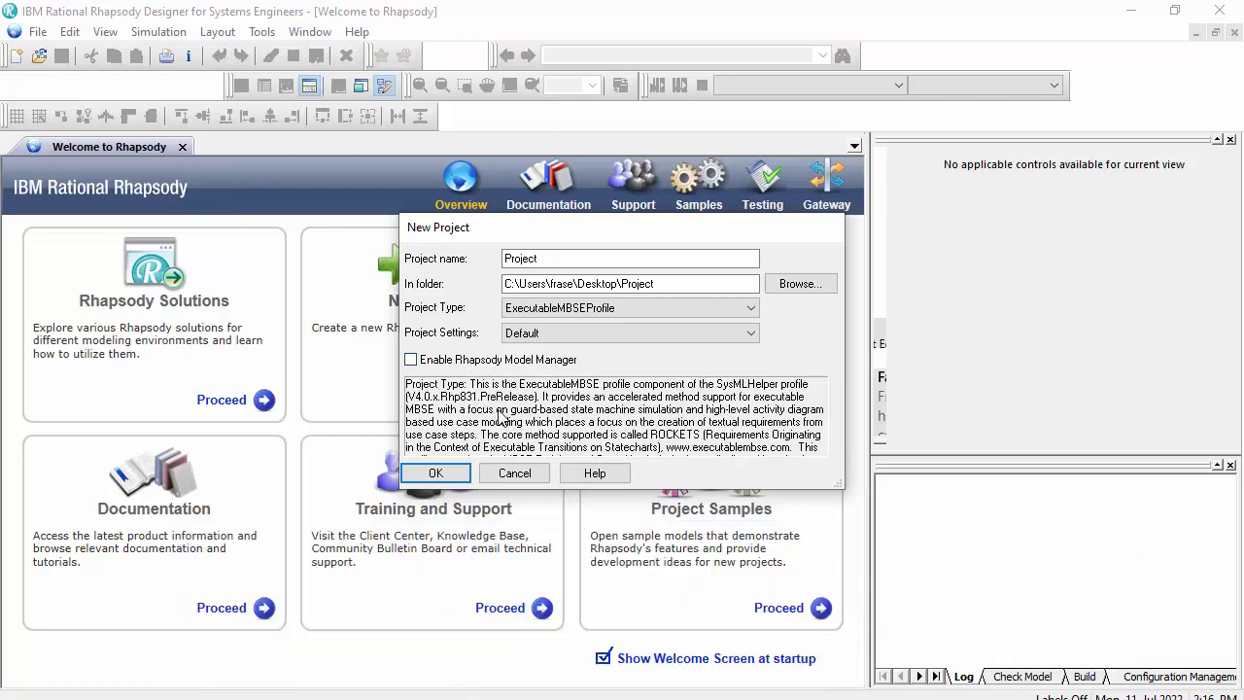
double_click(654, 260)
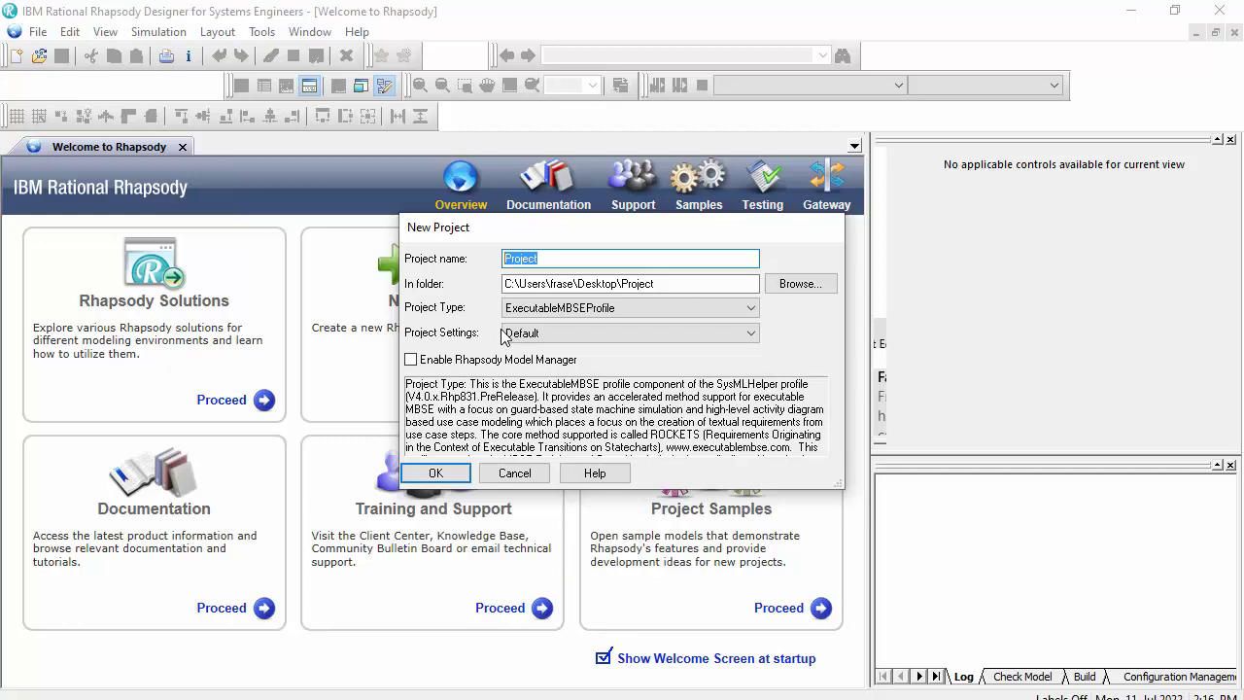
type("Insulin")
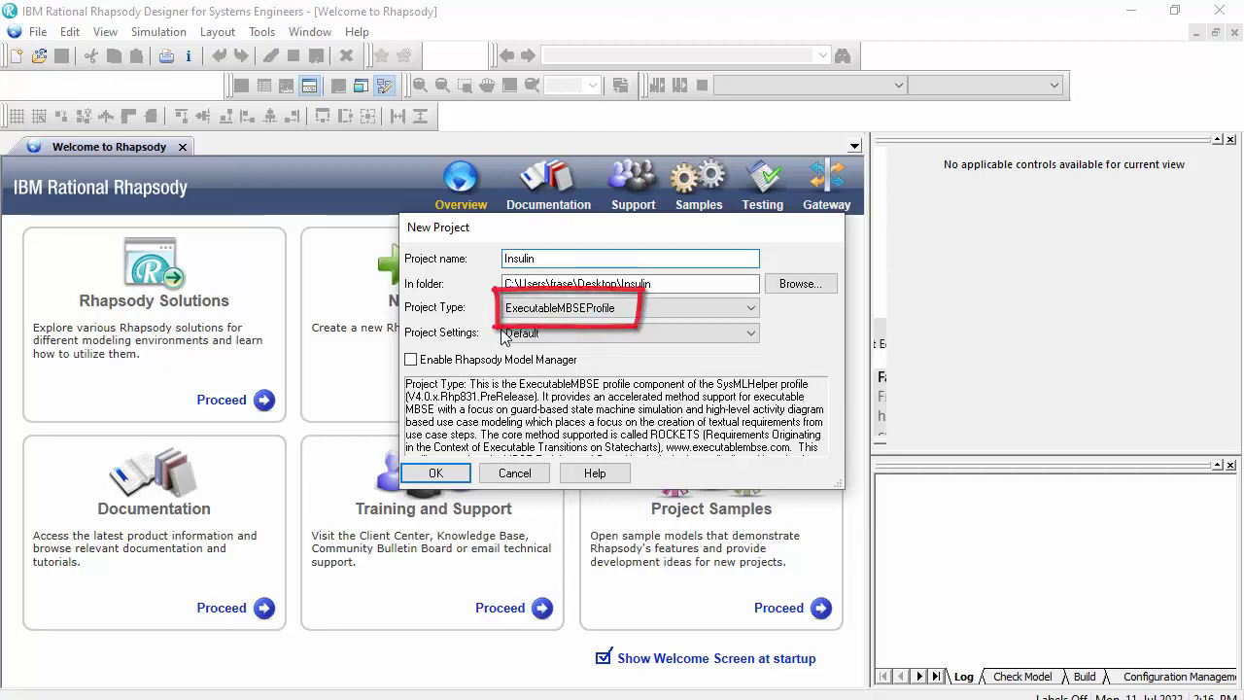
type("PumpSystem")
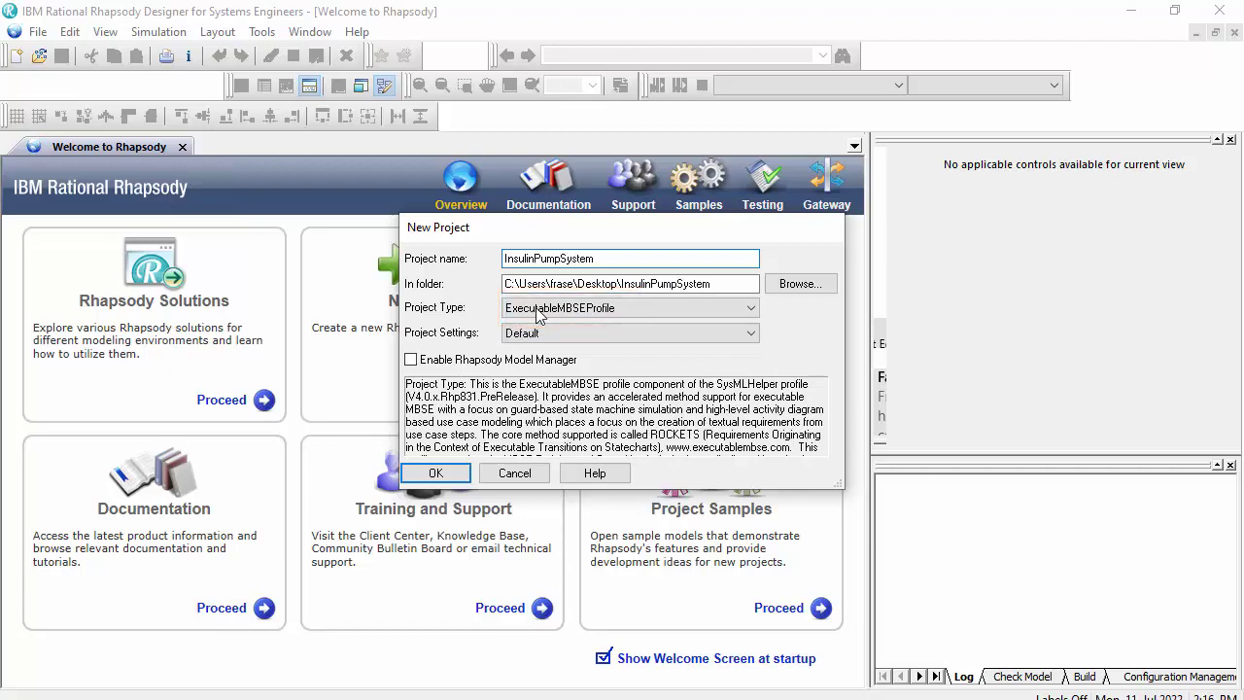
left_click(619, 309)
left_click(620, 465)
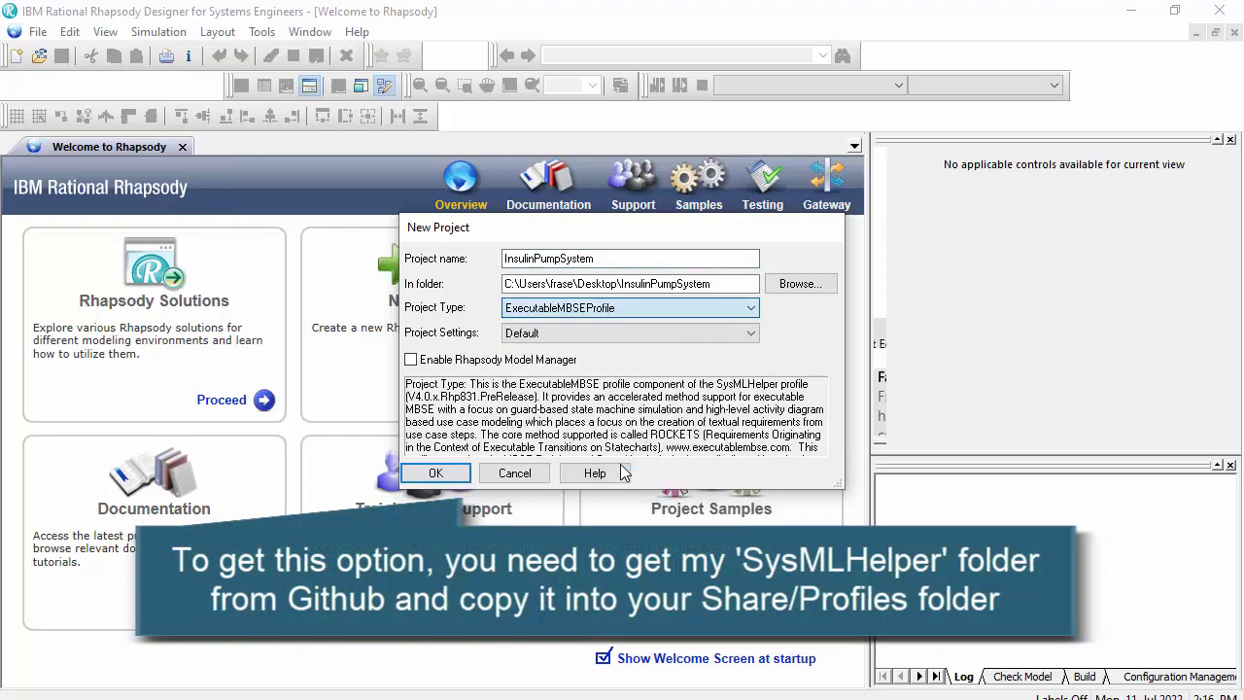
left_click(447, 474)
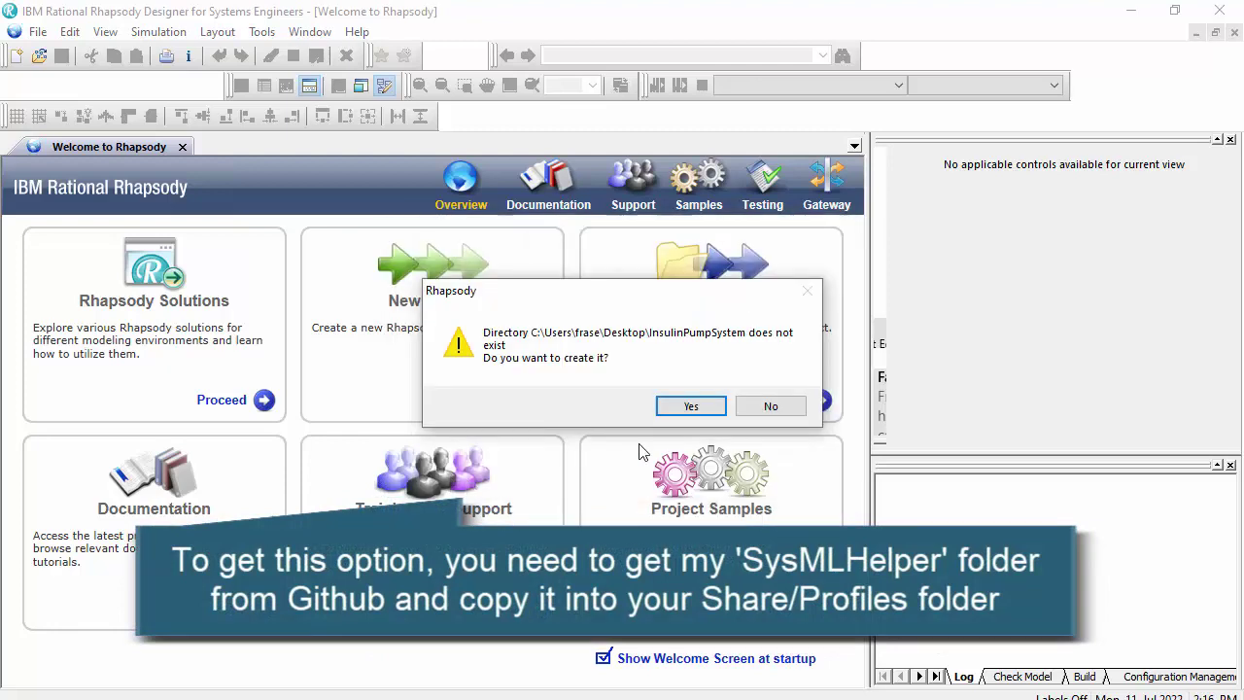
left_click(689, 407)
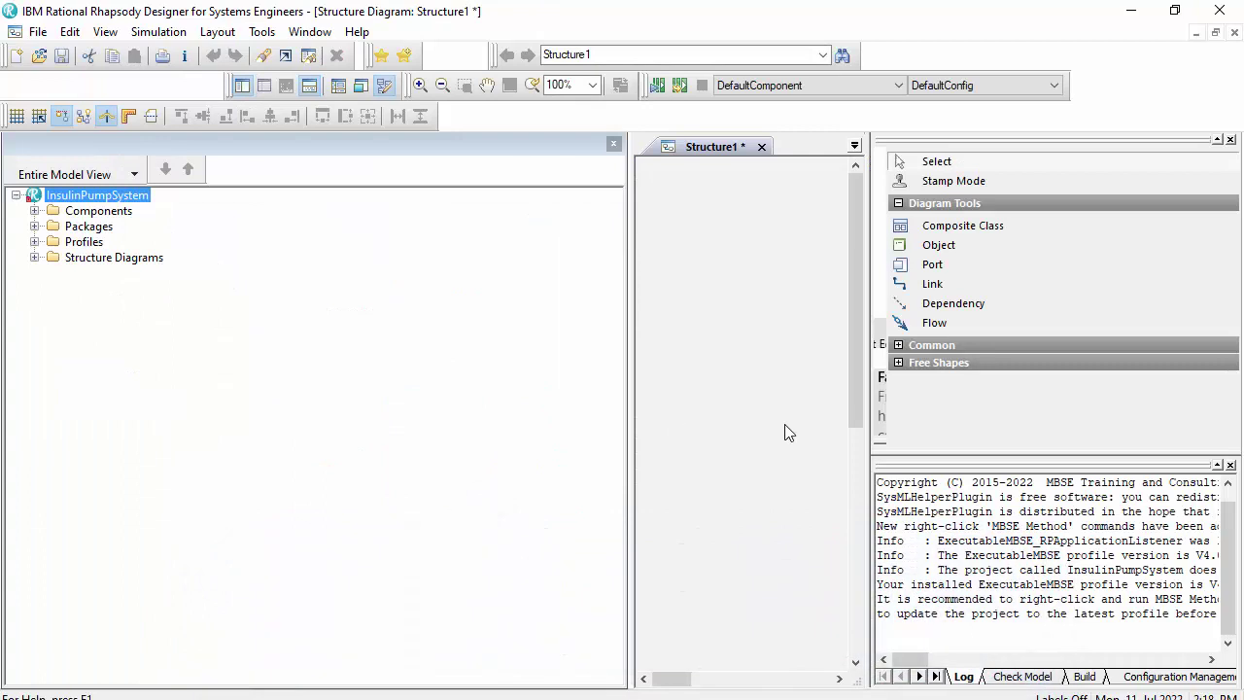
Narrow the model browser, expand the project's Profiles, and examine the installed ExecutableMBSE profile version in the log.
left_click_drag(628, 402, 277, 368)
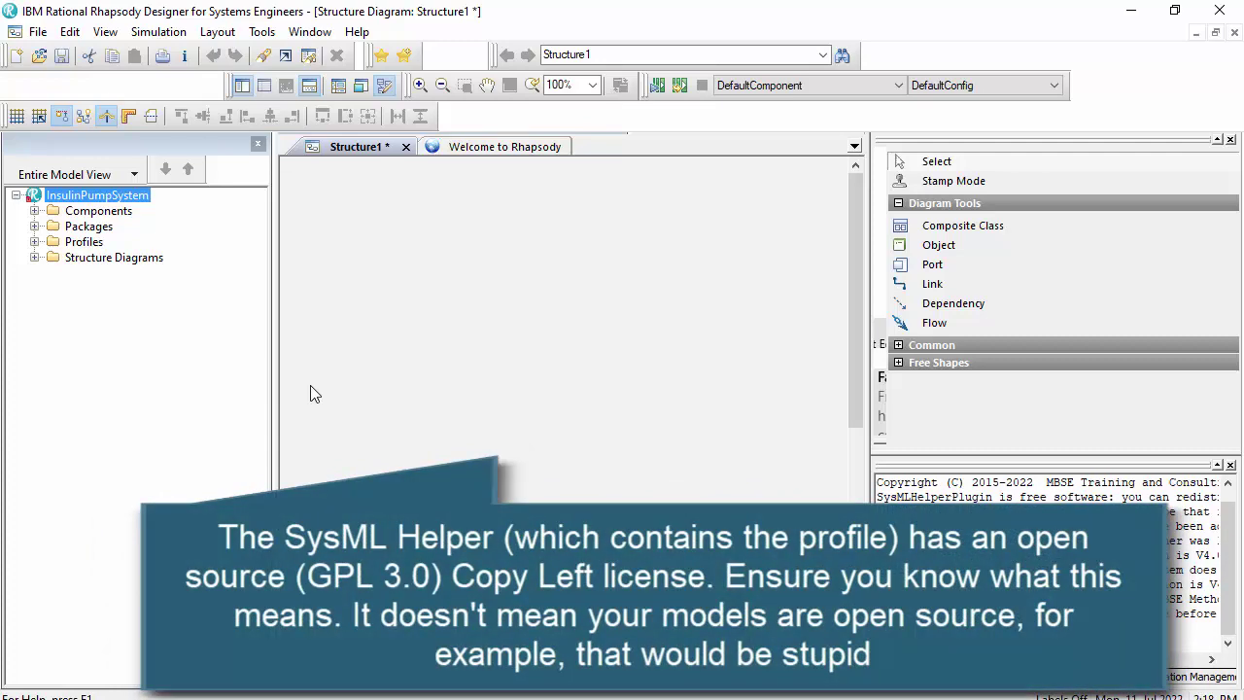
left_click(33, 242)
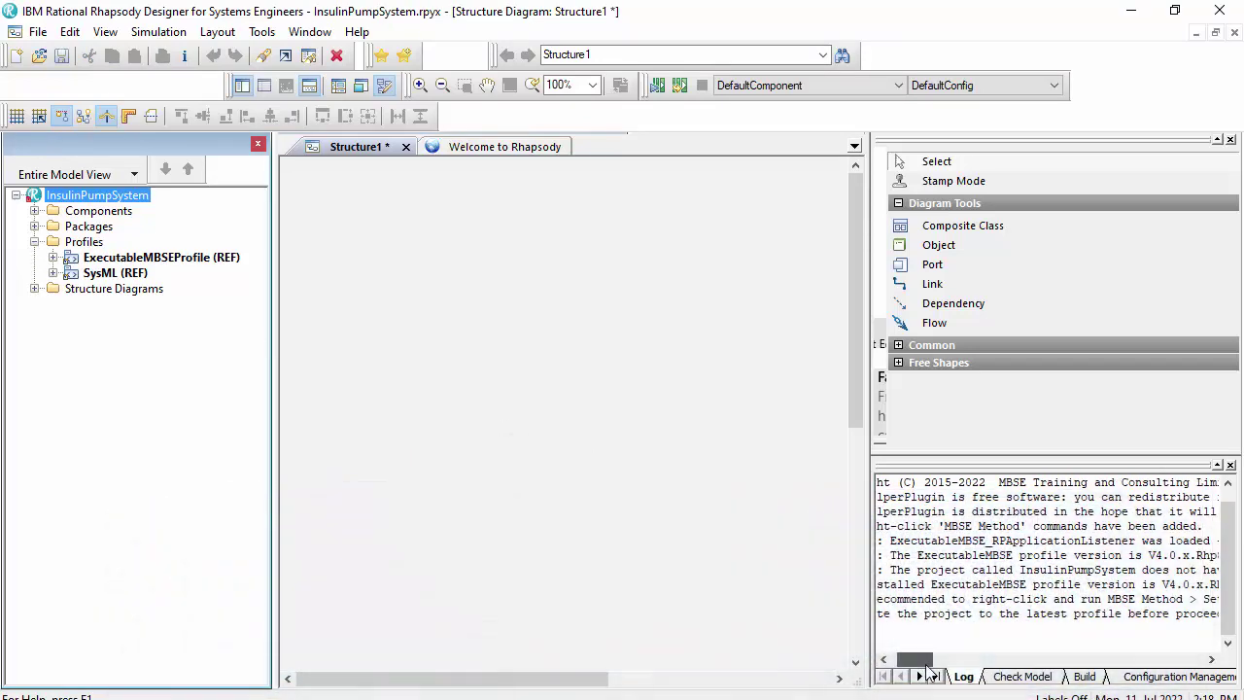
left_click_drag(913, 661, 681, 555)
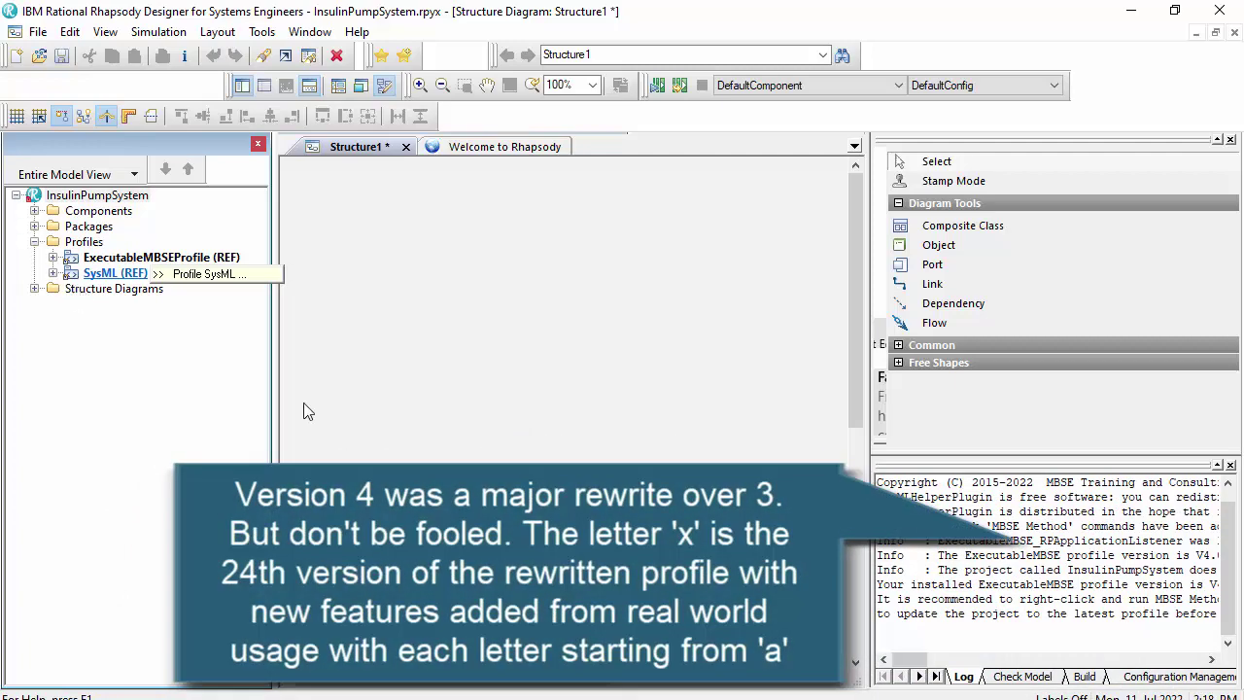
left_click_drag(929, 667, 945, 667)
left_click(1084, 584)
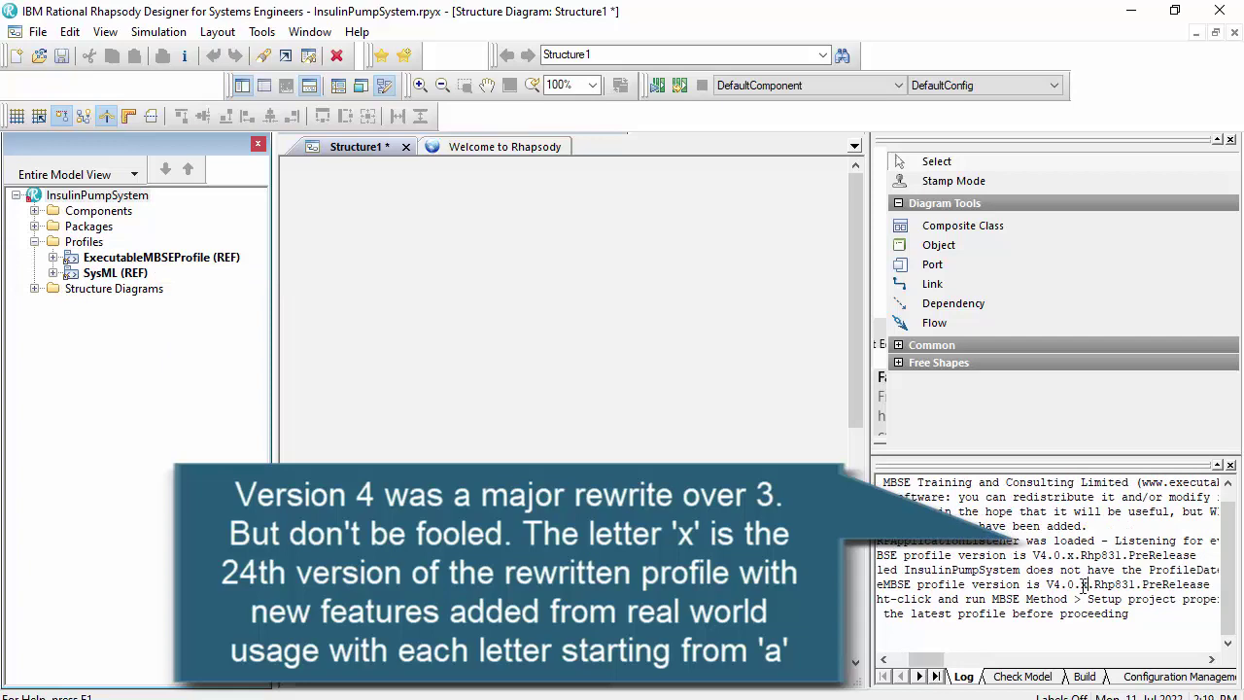
double_click(1085, 584)
left_click(948, 603)
Run the MBSE Method project properties setup on the InsulinPumpSystem project and accept its prompts.
right_click(109, 201)
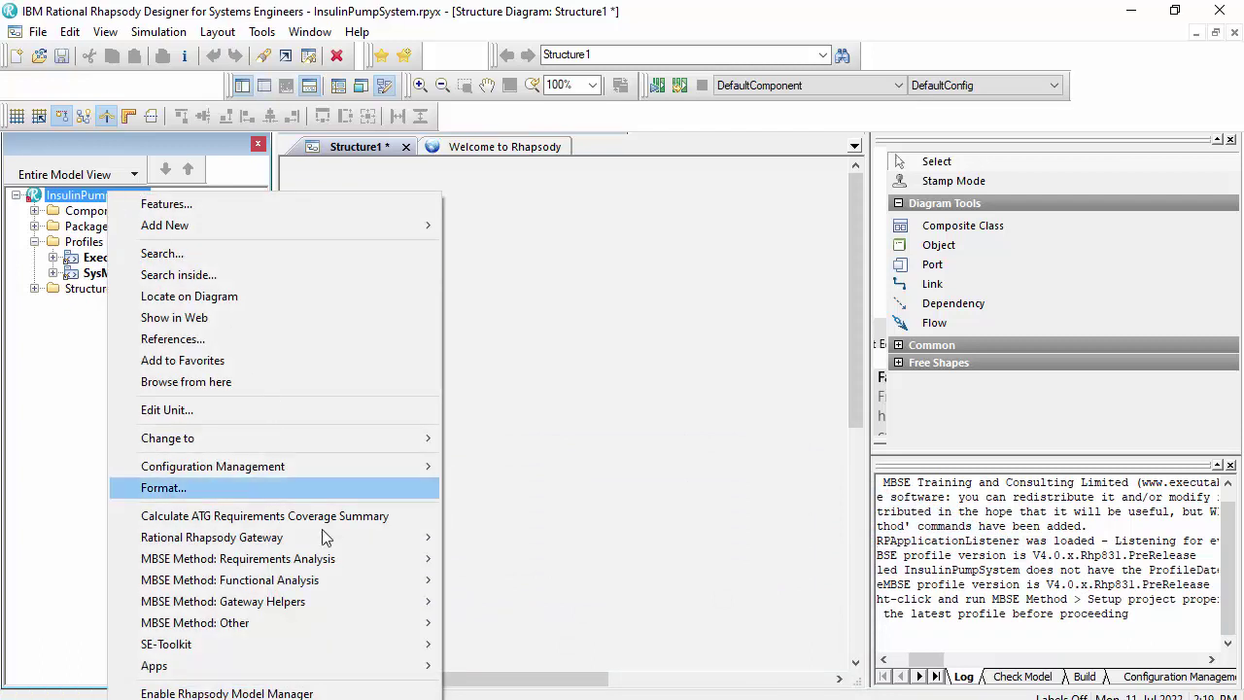
mouse_move(359, 623)
mouse_move(233, 563)
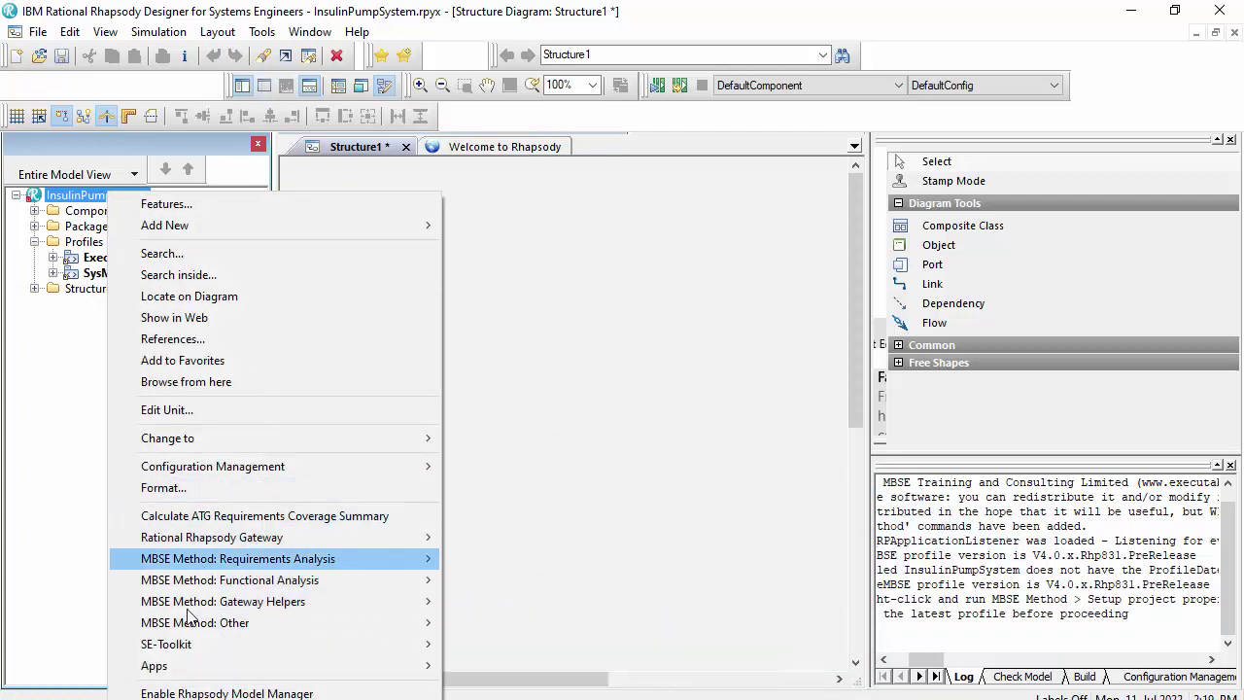
mouse_move(292, 623)
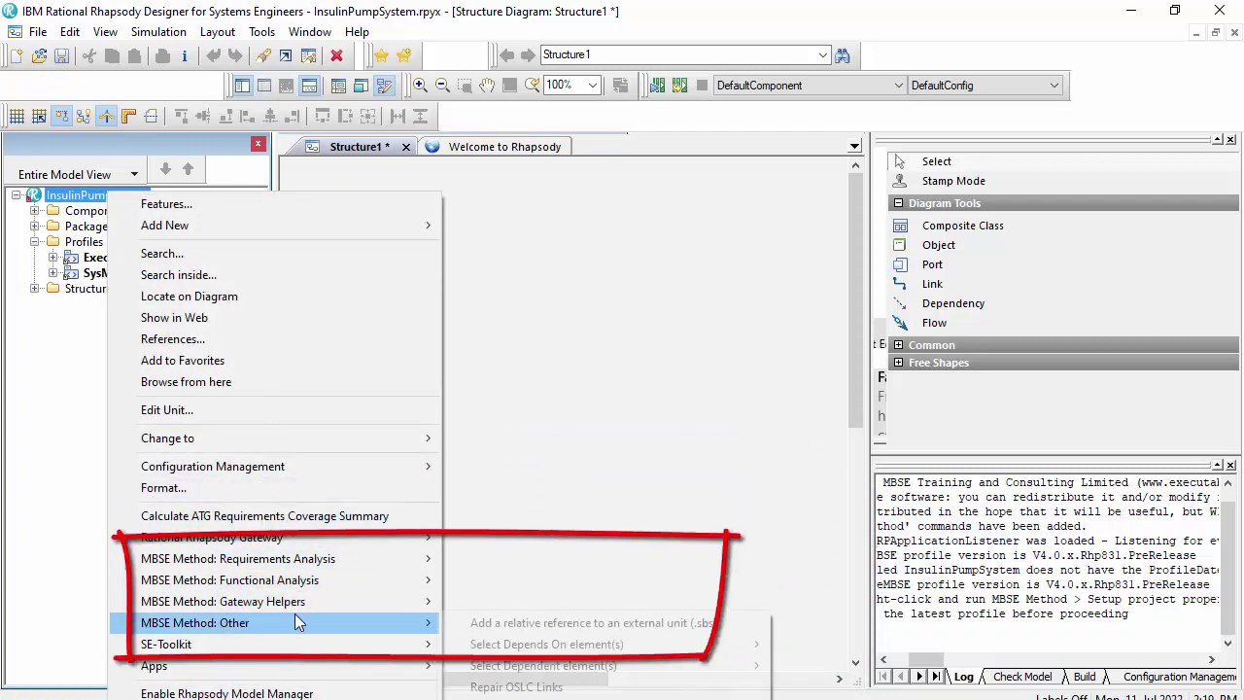
left_click(581, 694)
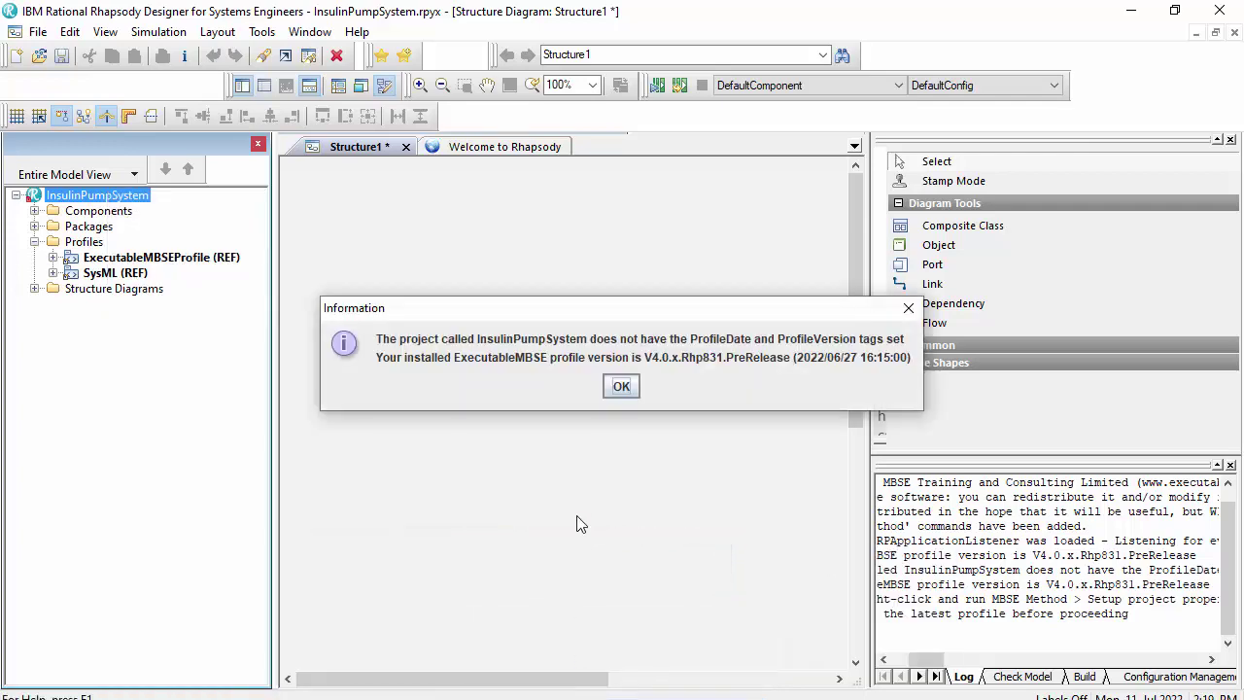
left_click(620, 389)
left_click(597, 384)
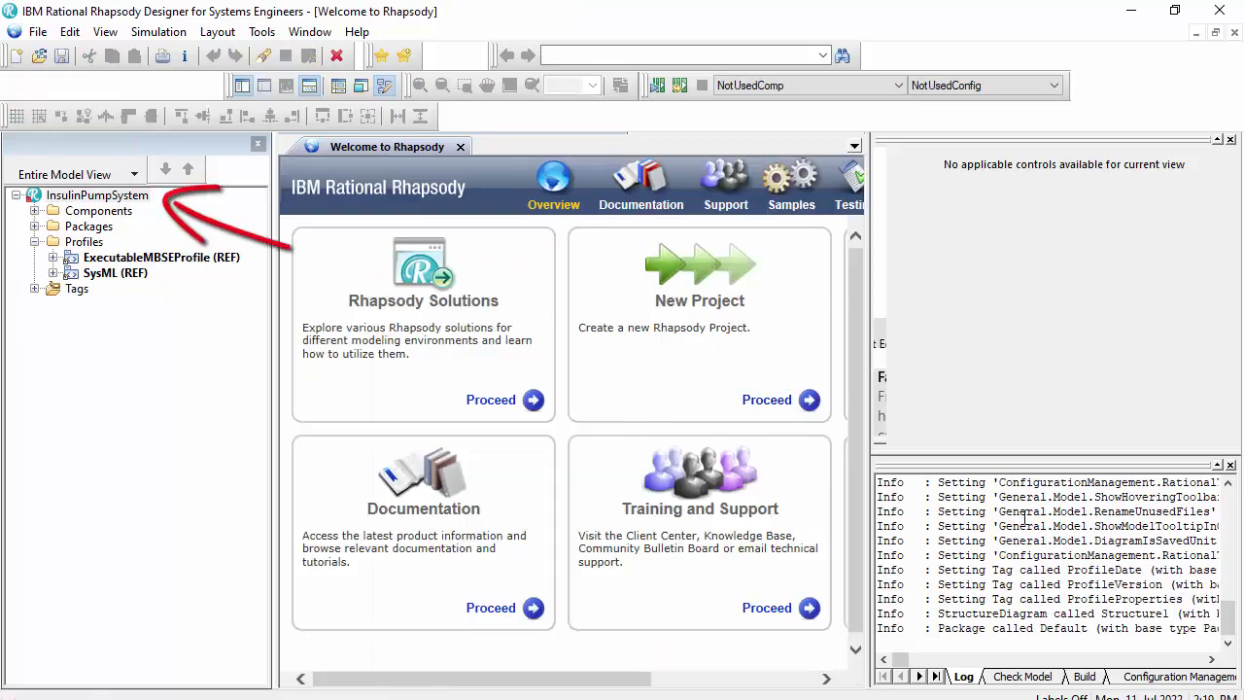
Add a 12 Use Case Package from the ExecutableMBSEProfile to the InsulinPumpSystem project, keeping its default name.
right_click(125, 199)
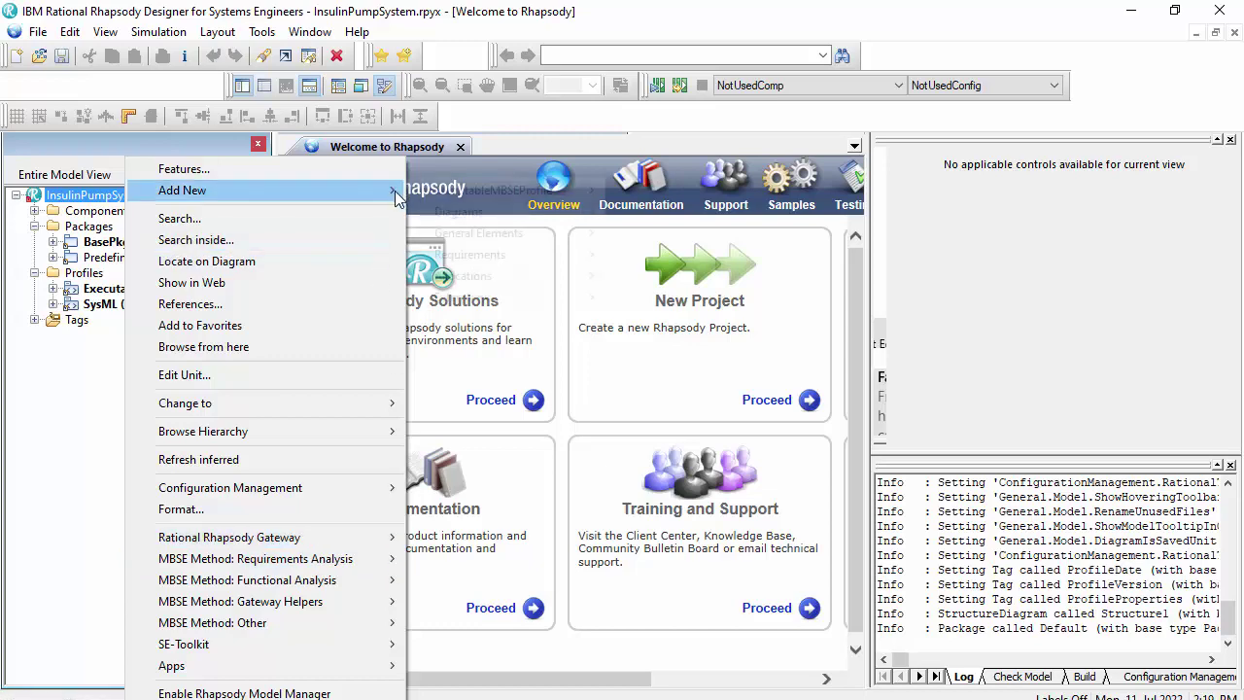
mouse_move(397, 199)
mouse_move(473, 200)
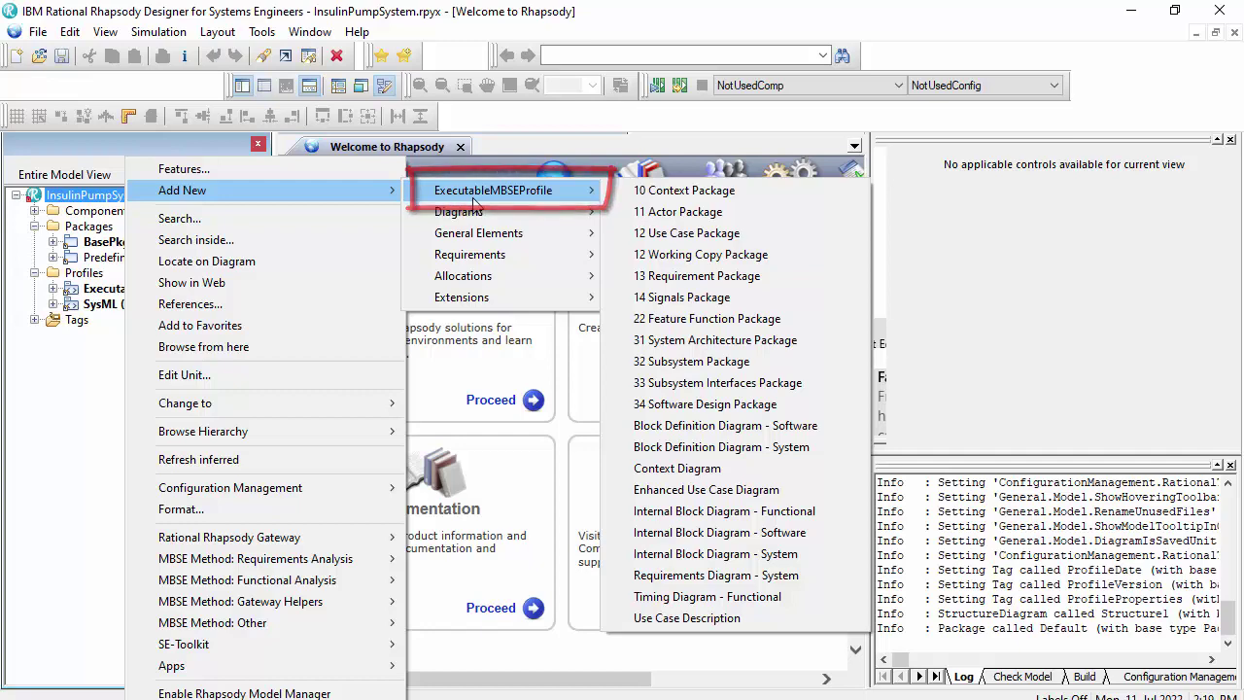
mouse_move(520, 213)
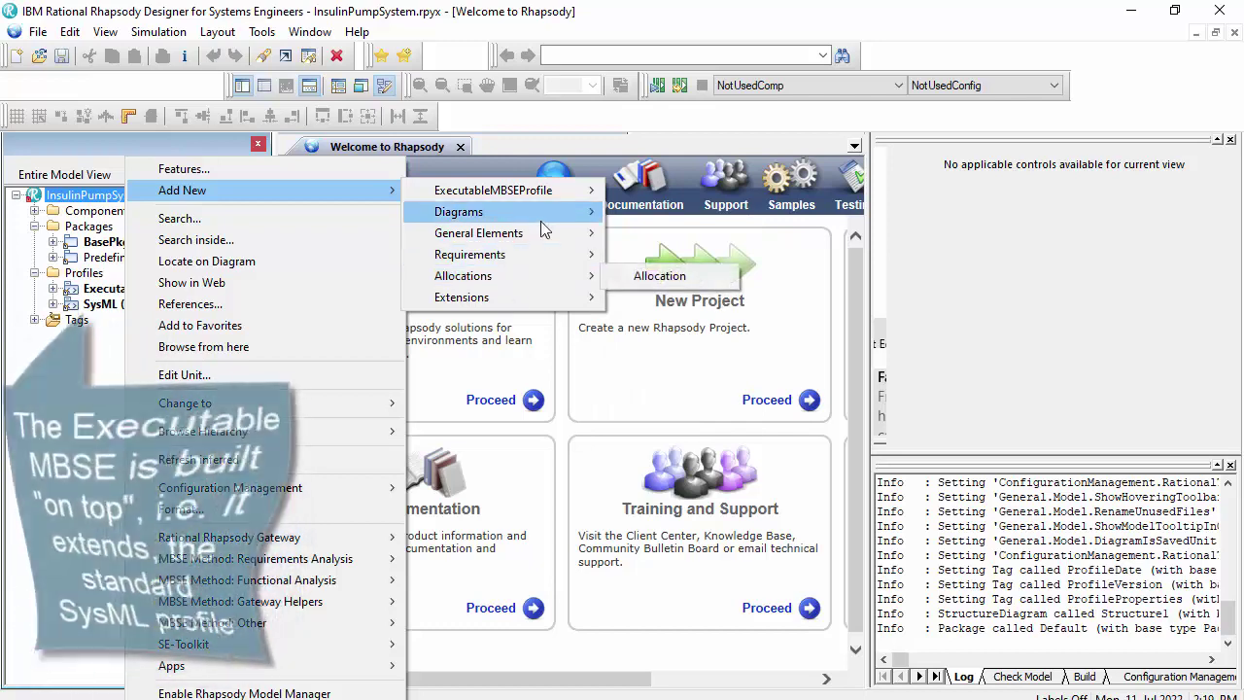
mouse_move(535, 284)
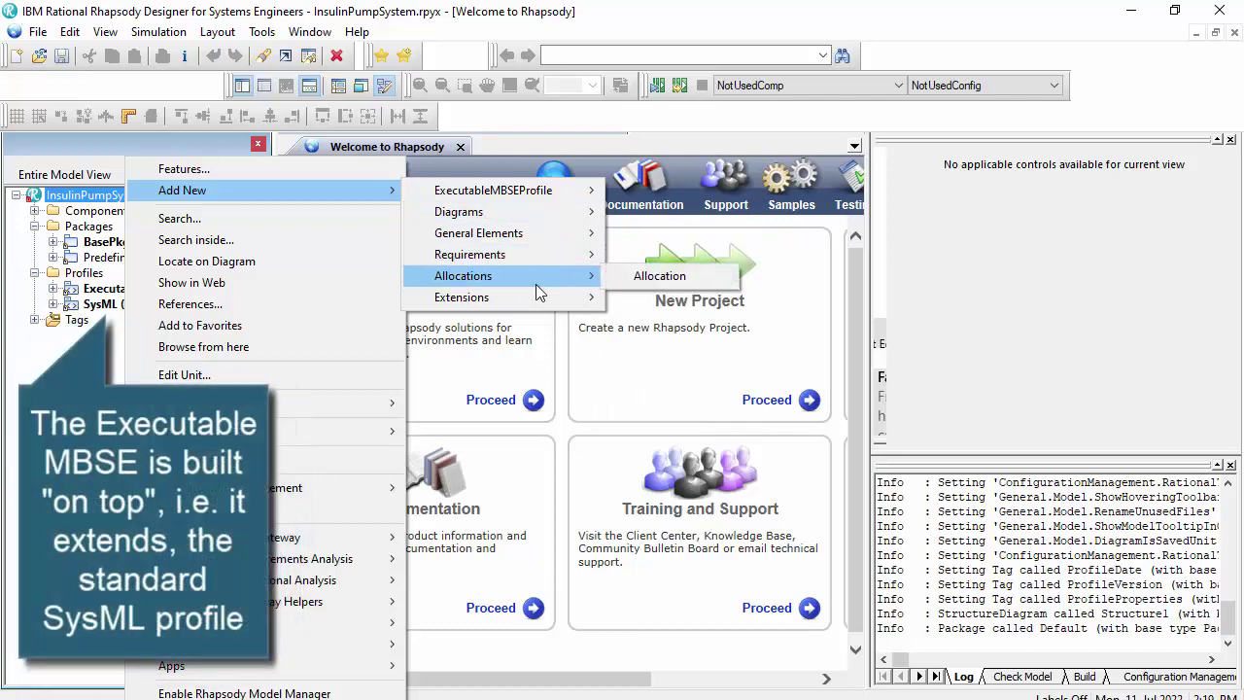
mouse_move(539, 189)
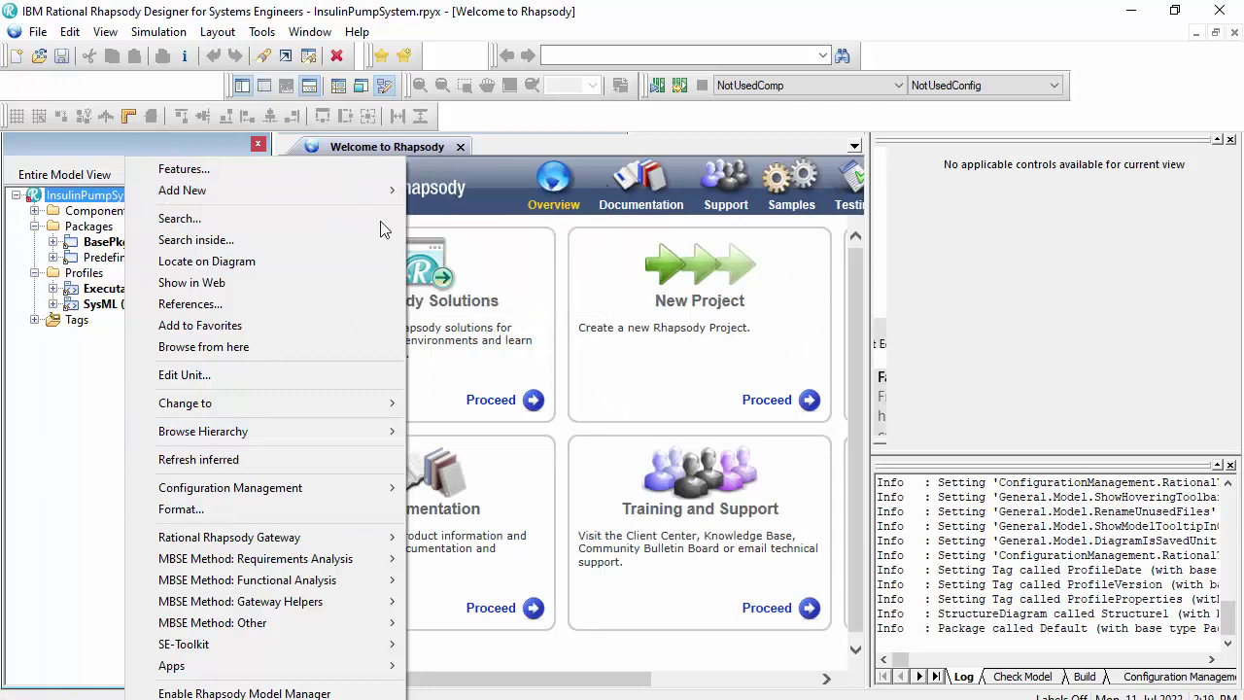
mouse_move(386, 190)
mouse_move(557, 200)
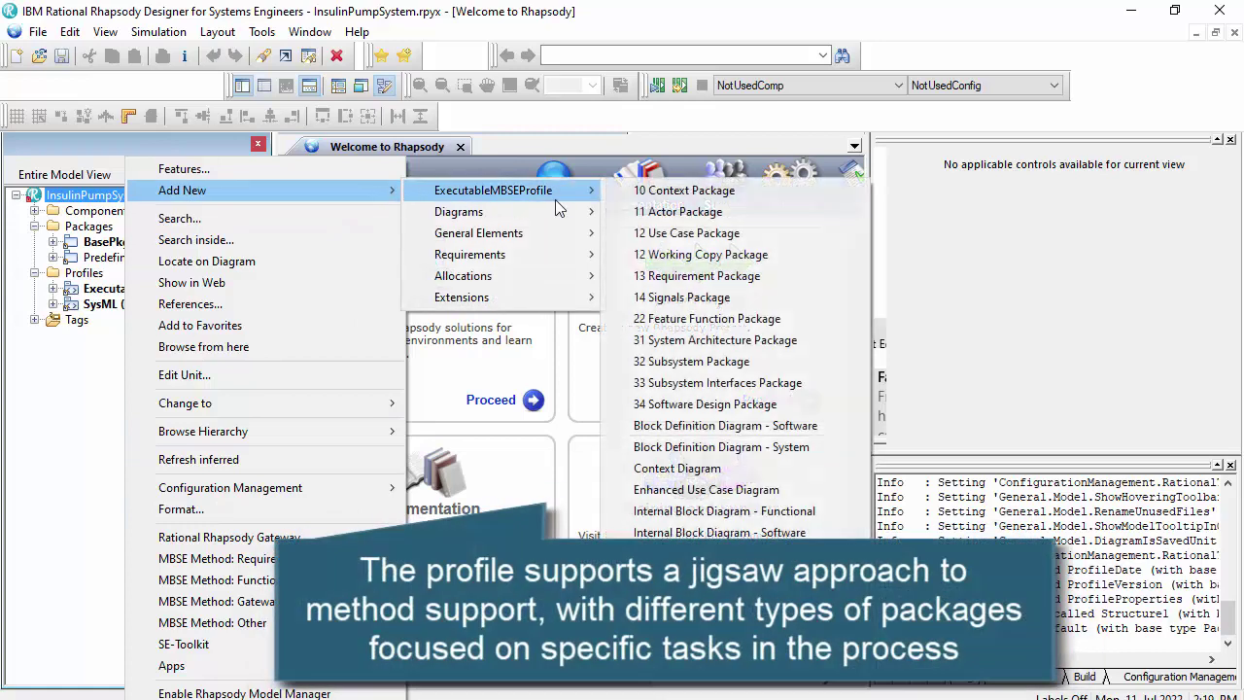
left_click(734, 233)
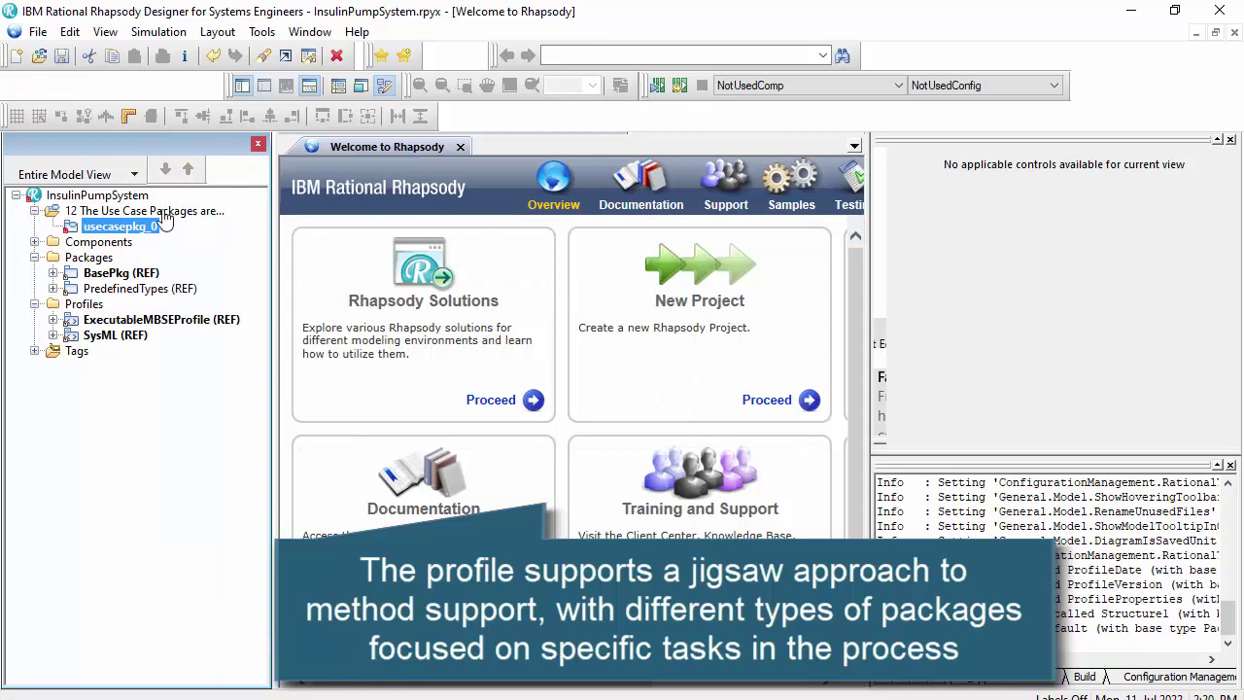
key("Return")
Add an Enhanced Use Case Diagram named "uc - InsulinPumpSystem" to the usecasepkg_0 package.
right_click(132, 234)
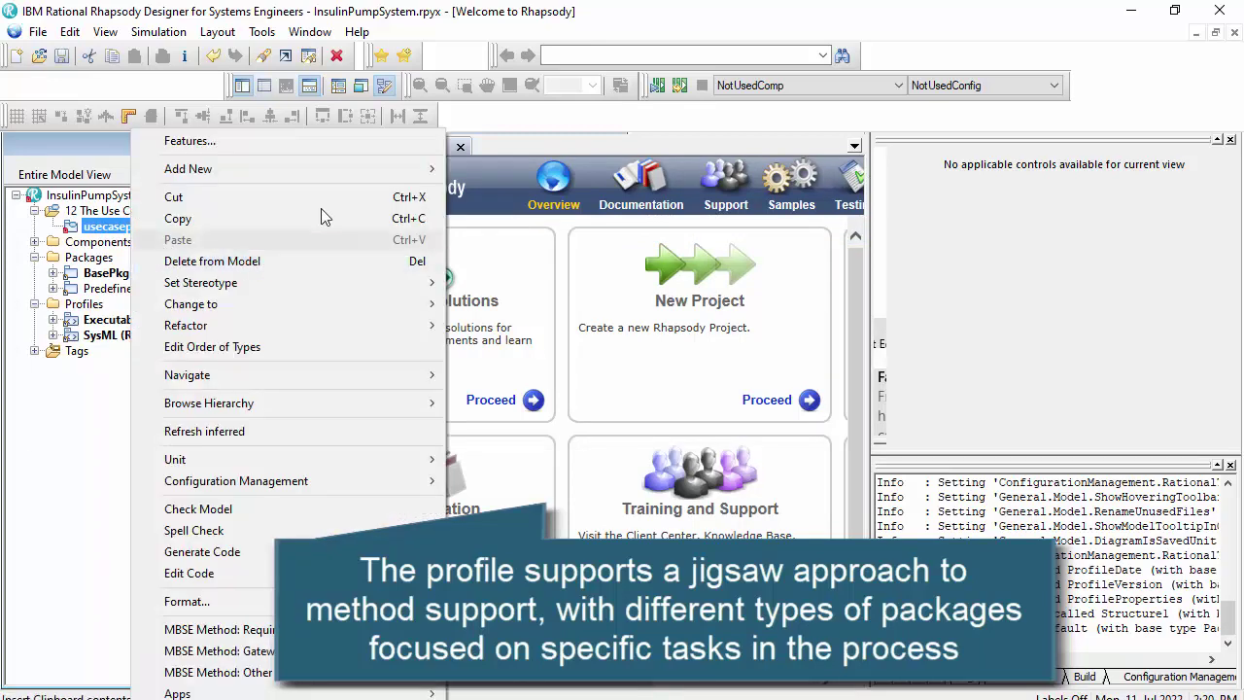
mouse_move(416, 177)
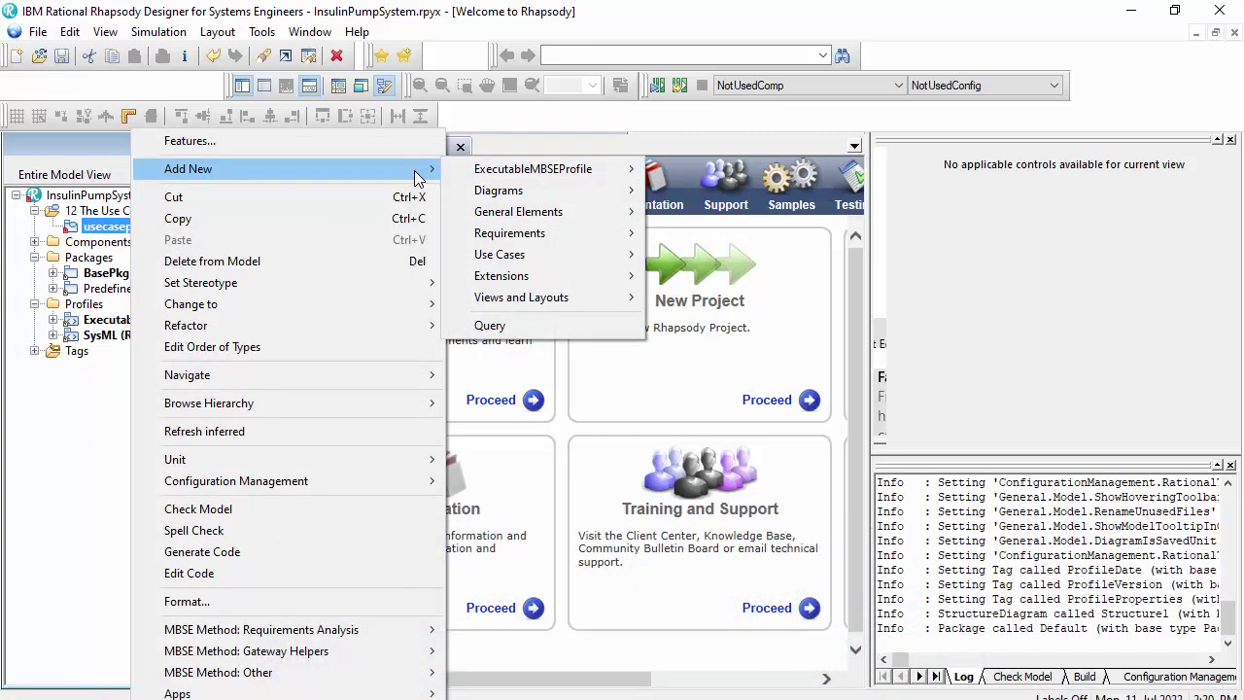
mouse_move(544, 169)
left_click(728, 233)
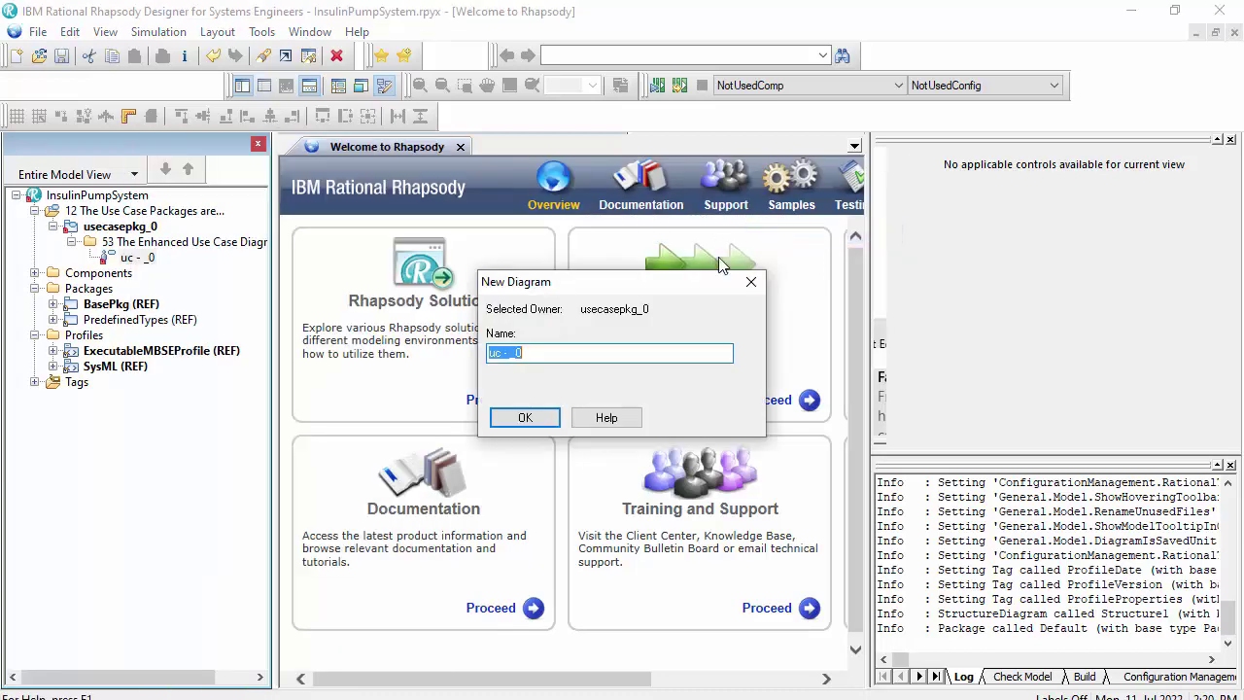
left_click(513, 353)
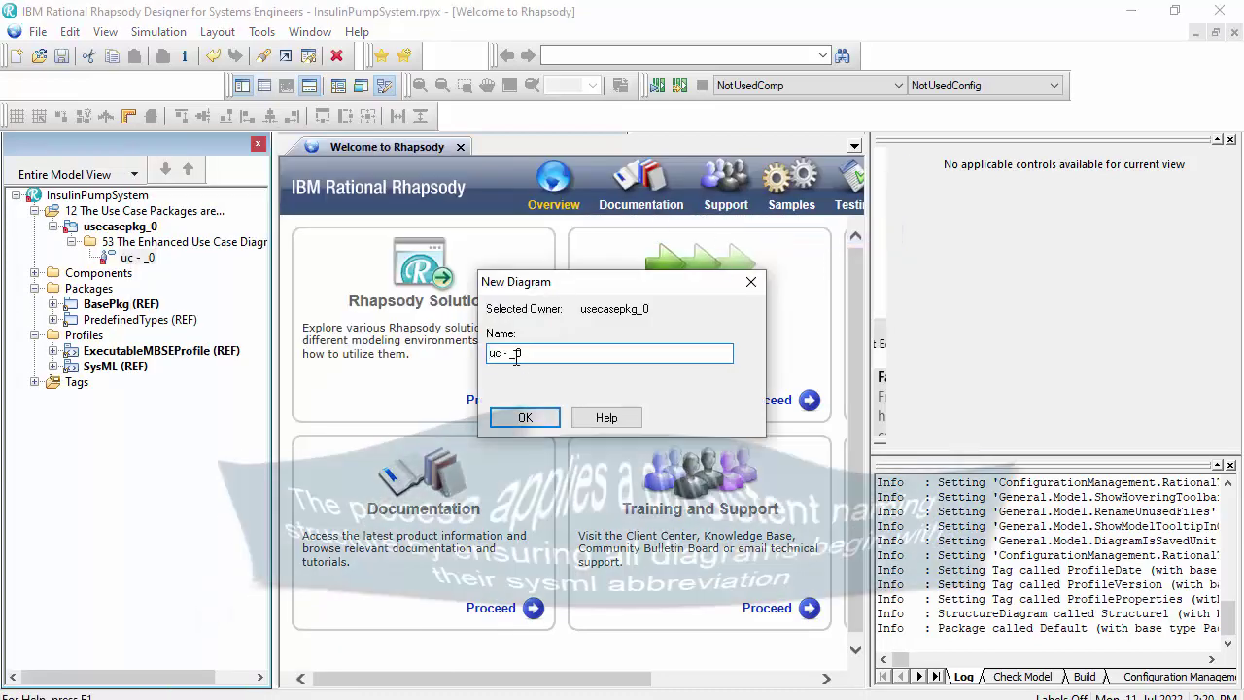
left_click_drag(512, 352, 570, 352)
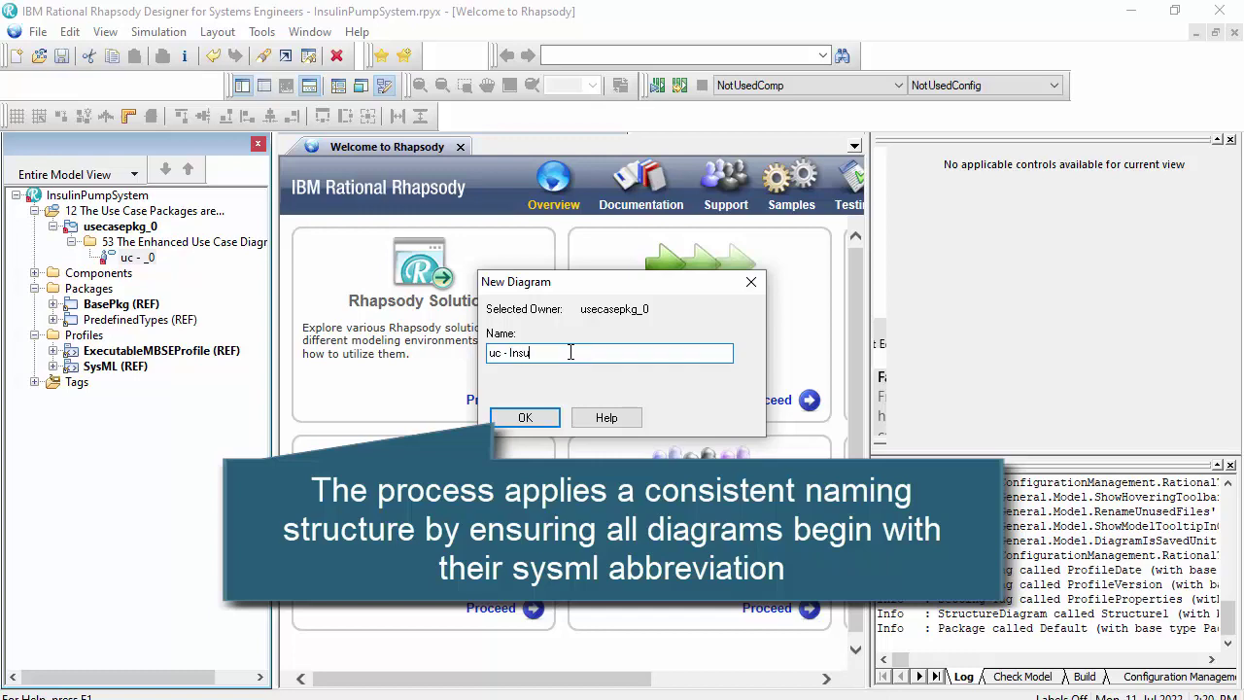
type("Pu")
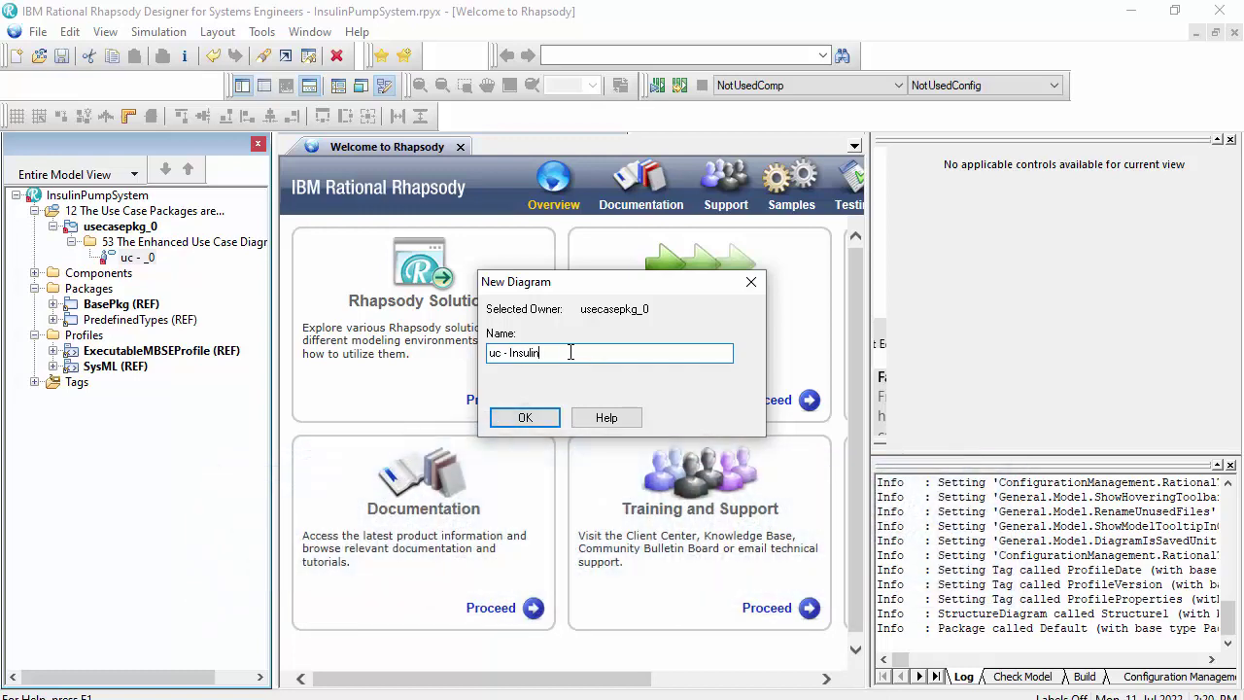
type("mpSystem")
left_click(515, 415)
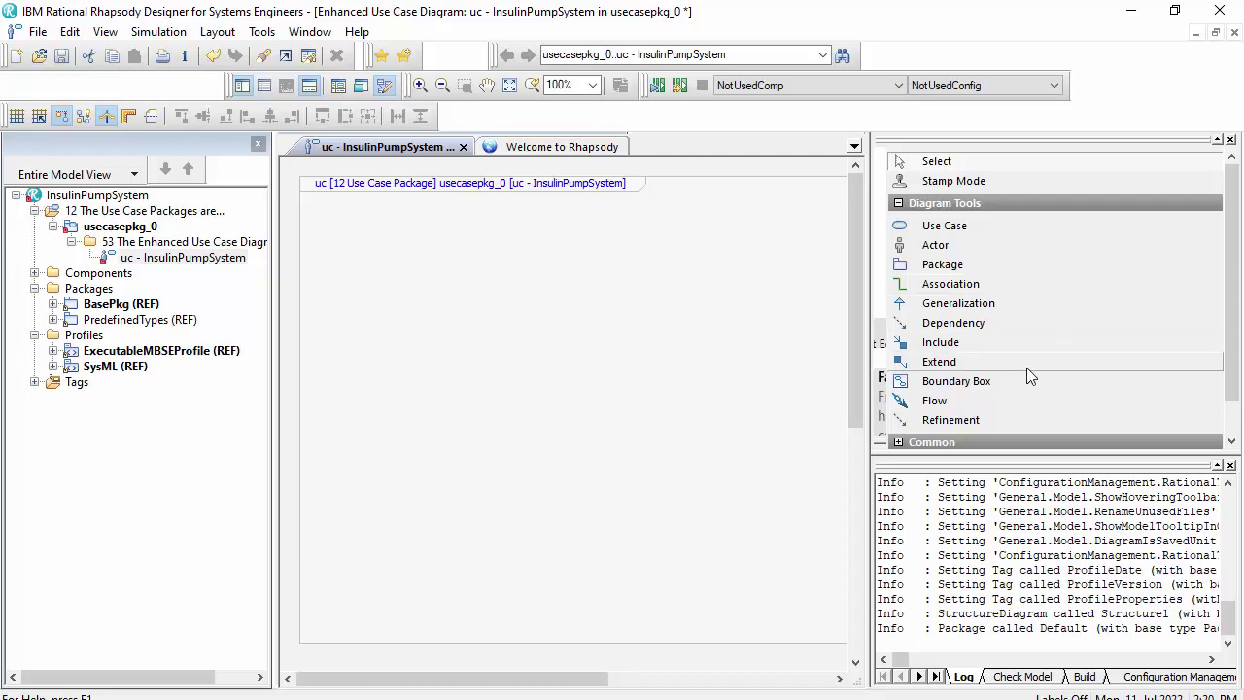
Add a use case named "Maintain blood glucose" near the middle of the use case diagram.
scroll(1028, 373, "down", 2)
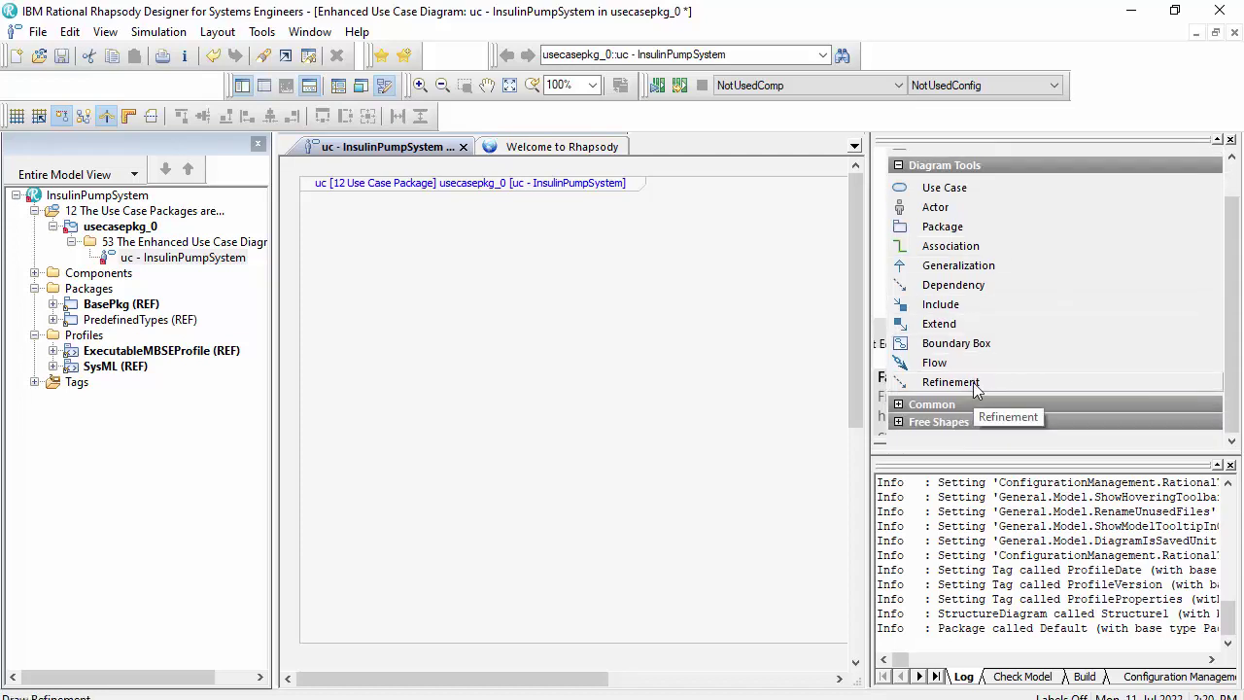
scroll(1001, 360, "up", 2)
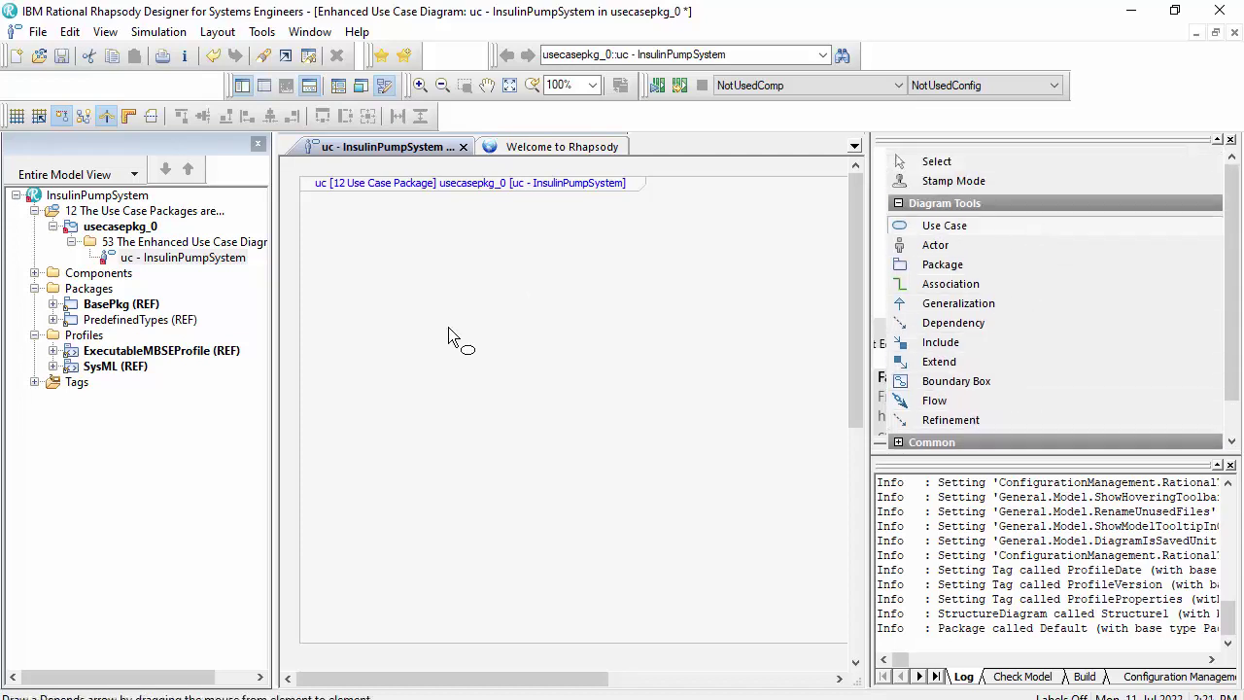
left_click(550, 354)
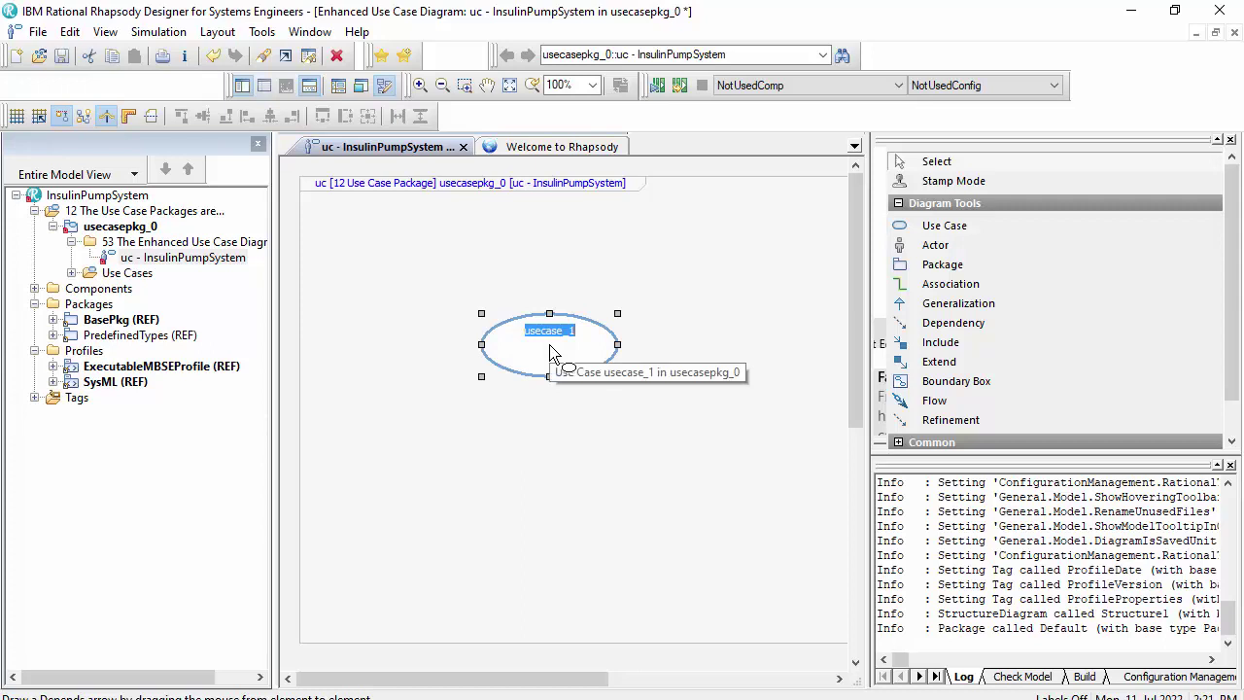
type("Maintain blood glu")
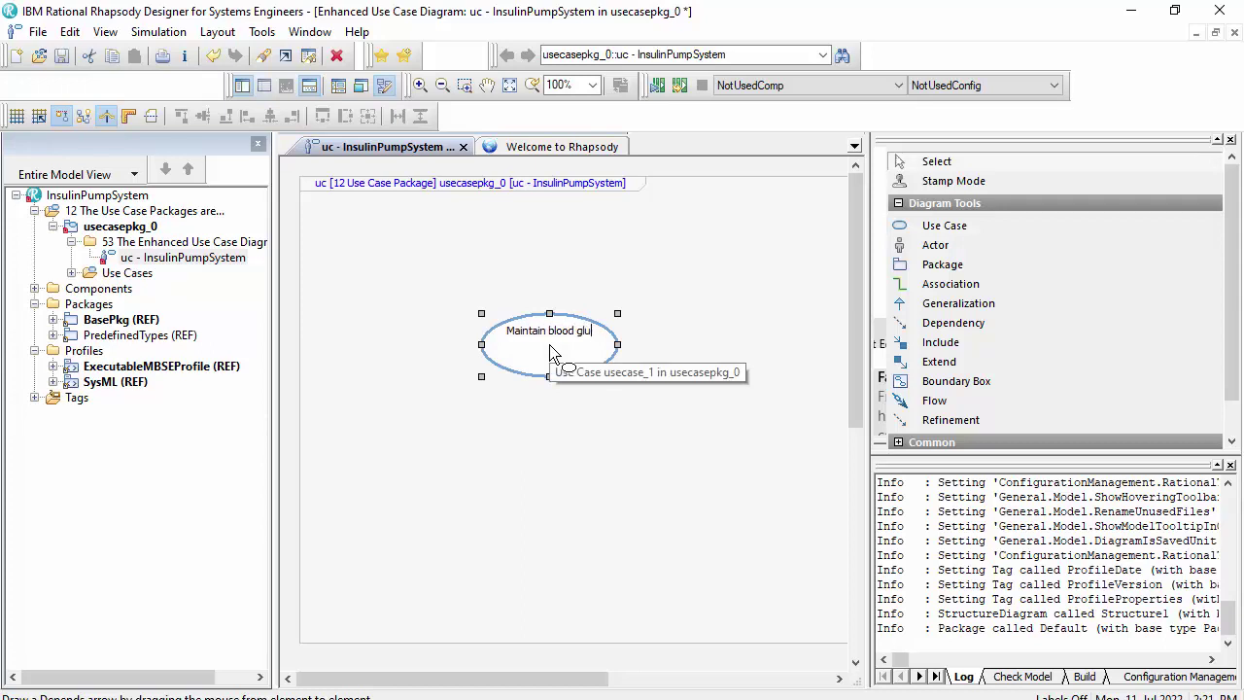
type("cose")
key("Return")
Add an actor named "Diabetic Patient" beside the "Maintain blood glucose" use case and connect the two with an association.
left_click(966, 250)
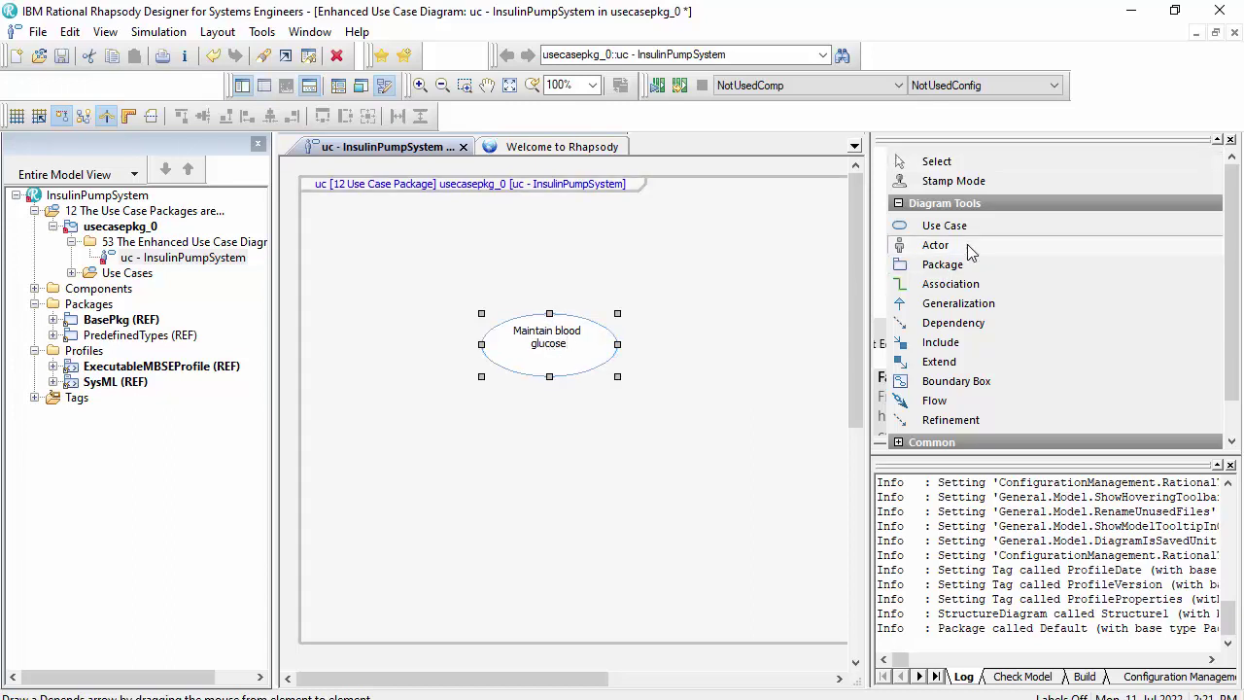
left_click(749, 320)
type("Diabetic")
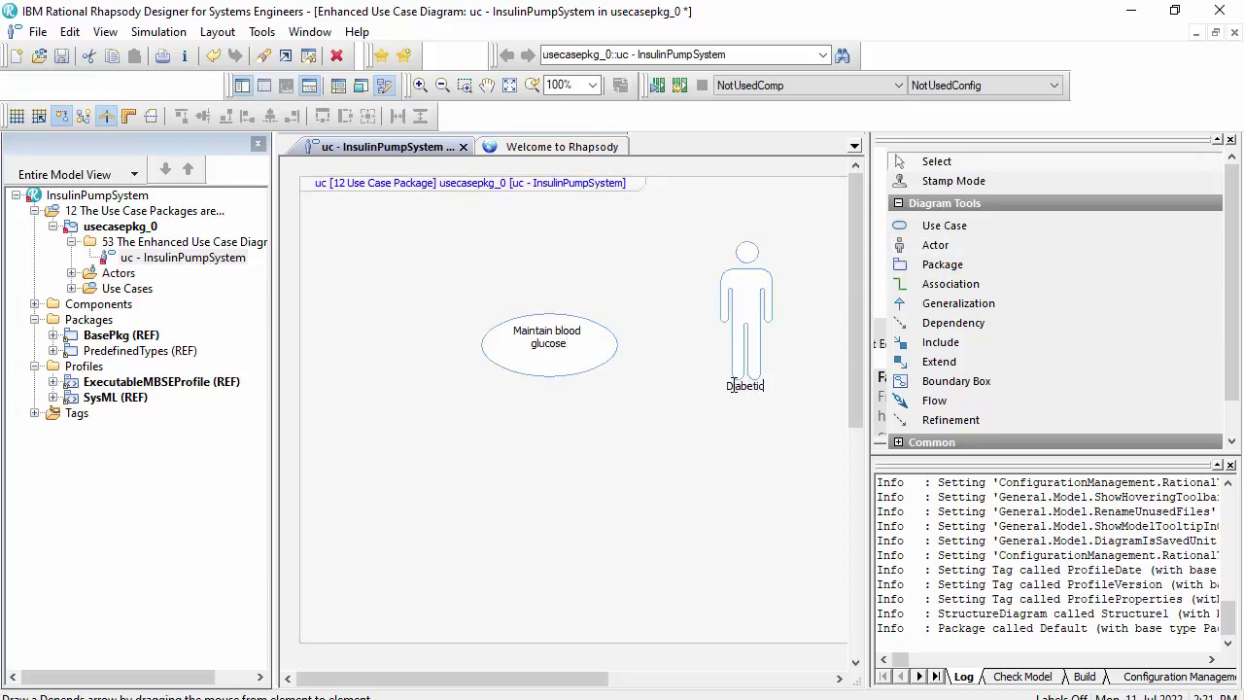
type(" Patient")
key("Return")
left_click(979, 285)
left_click_drag(612, 332, 745, 313)
scroll(988, 411, "down", 1)
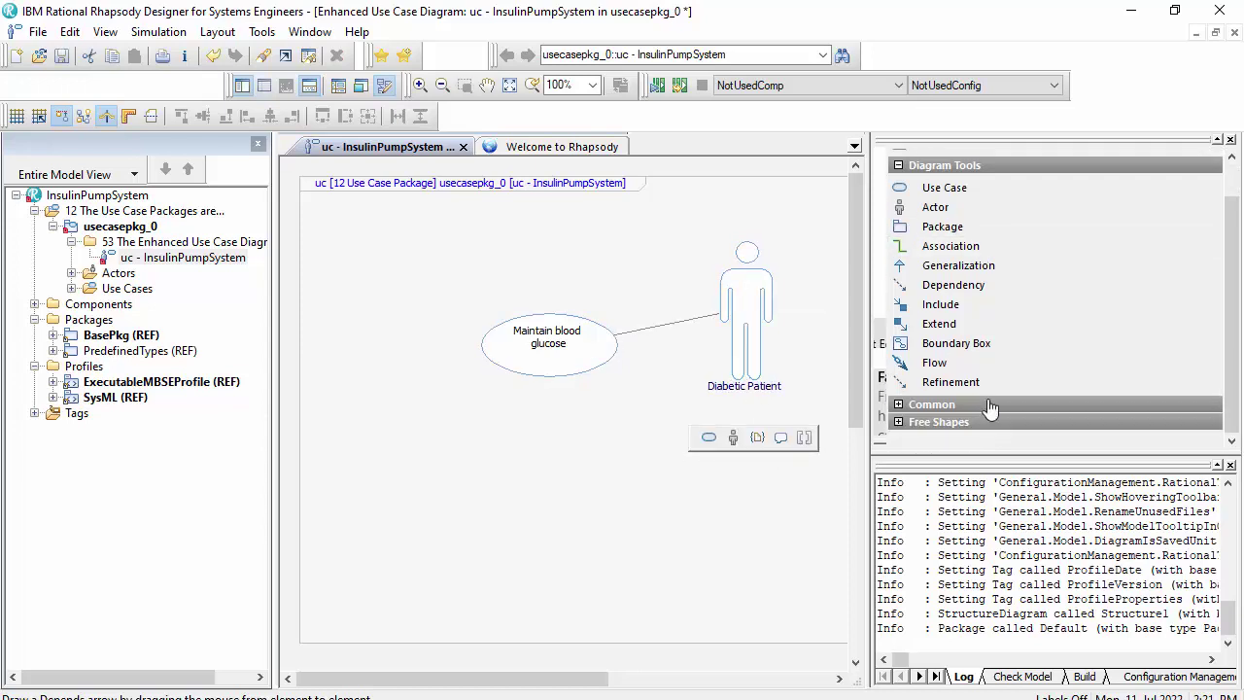
Add a 13 Requirement Package from the ExecutableMBSEProfile to the InsulinPumpSystem project.
right_click(107, 195)
mouse_move(351, 194)
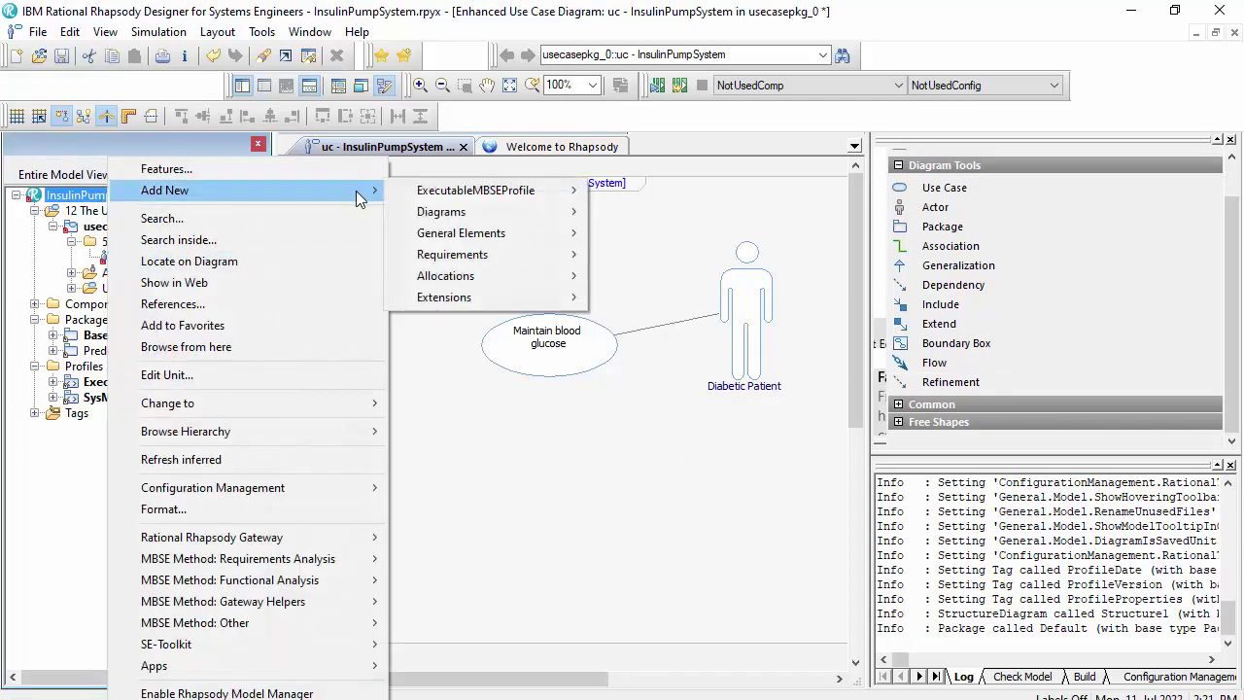
mouse_move(486, 191)
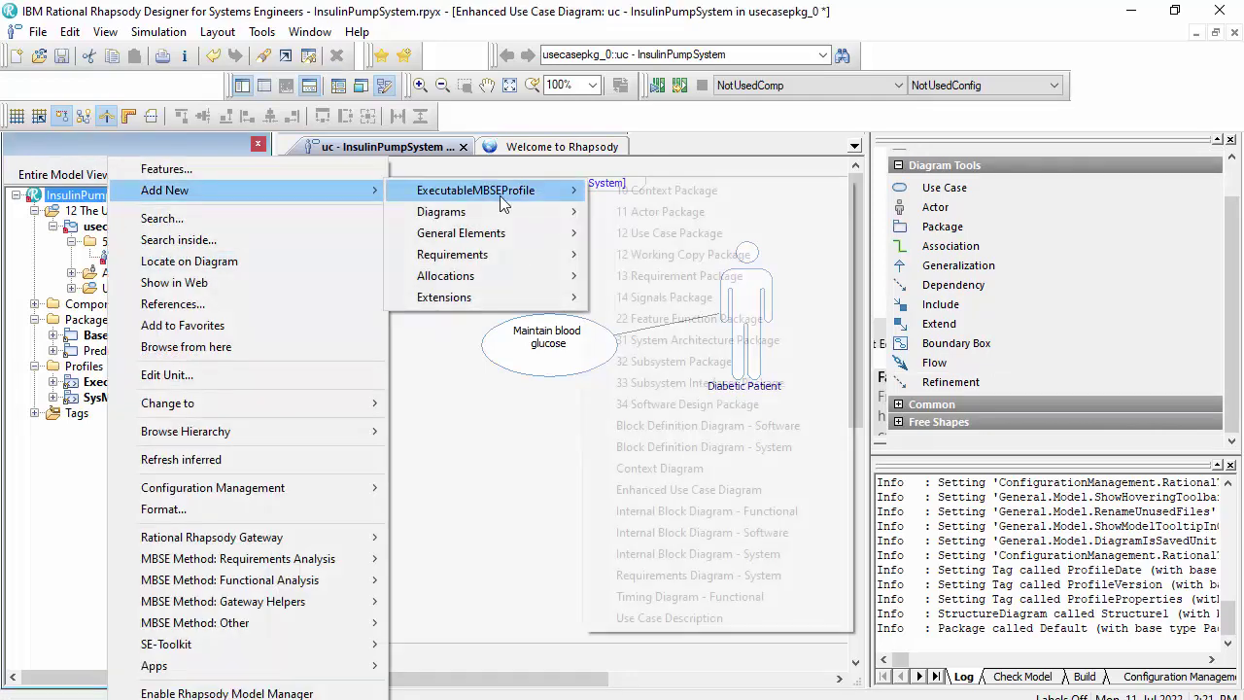
left_click(666, 275)
Try moving the requirement package into usecasepkg_0, and undo the move.
left_click(169, 322)
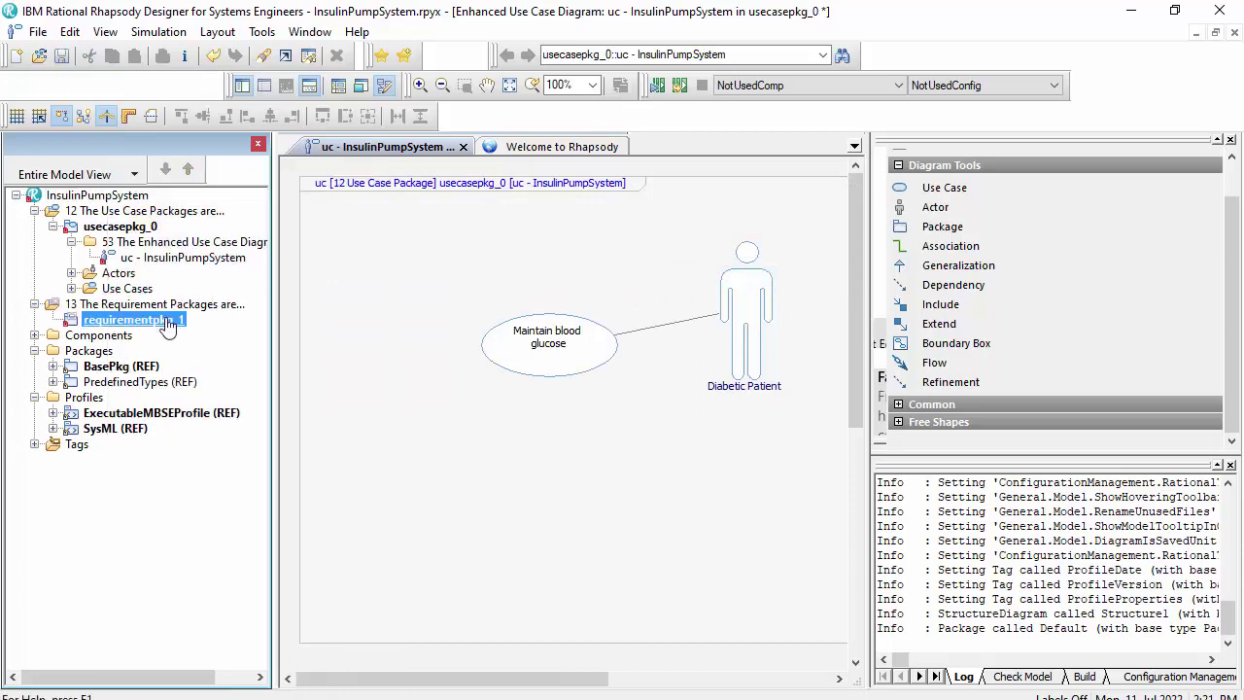
left_click_drag(169, 322, 104, 226)
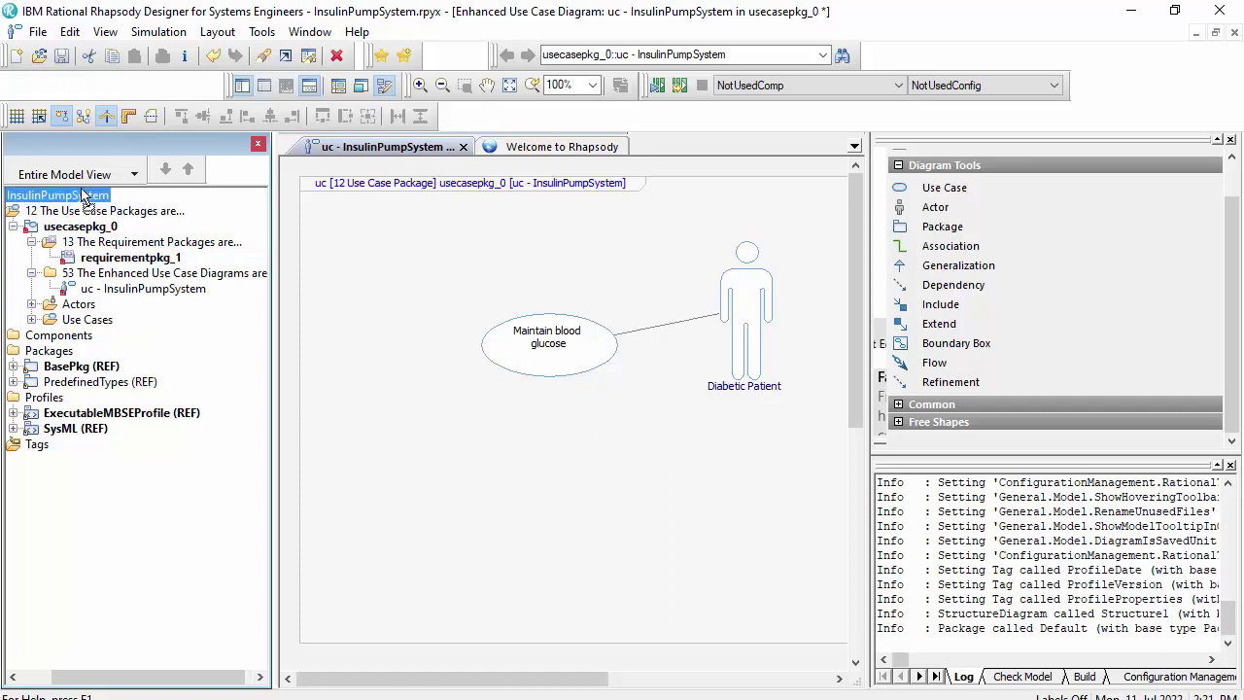
key("ctrl+z")
Add a dependency from the usecasepkg_0 package to requirementpkg_1, keeping its default name.
right_click(92, 230)
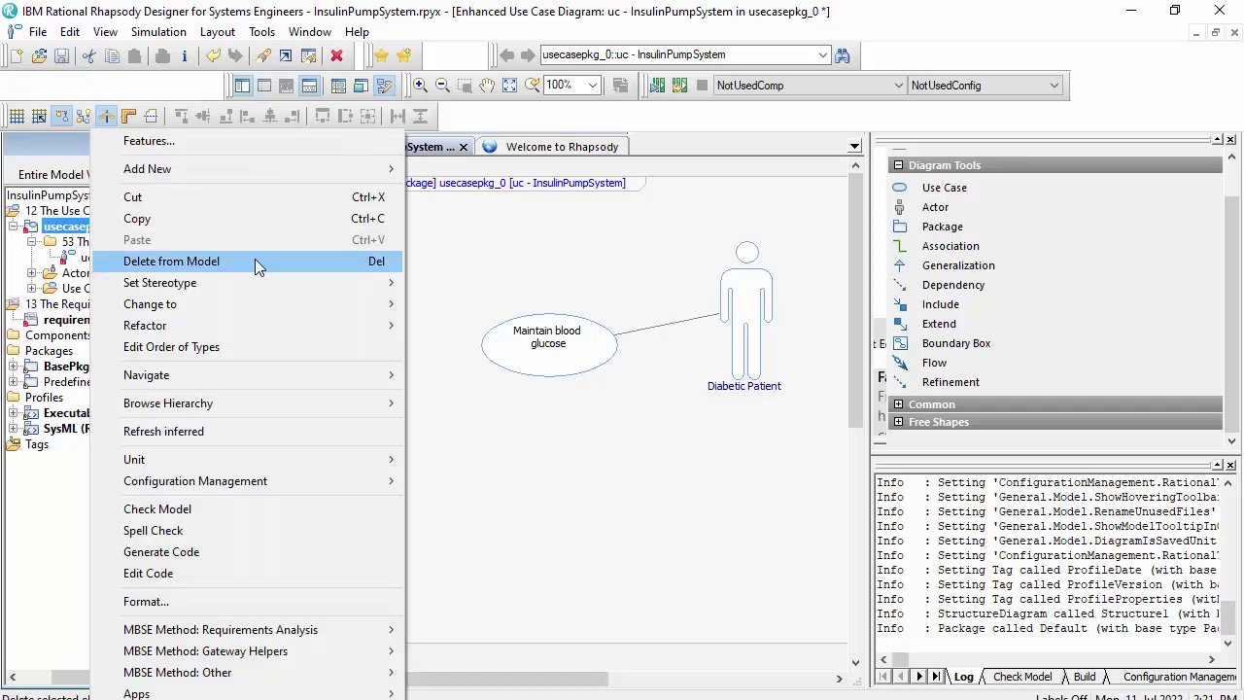
mouse_move(243, 169)
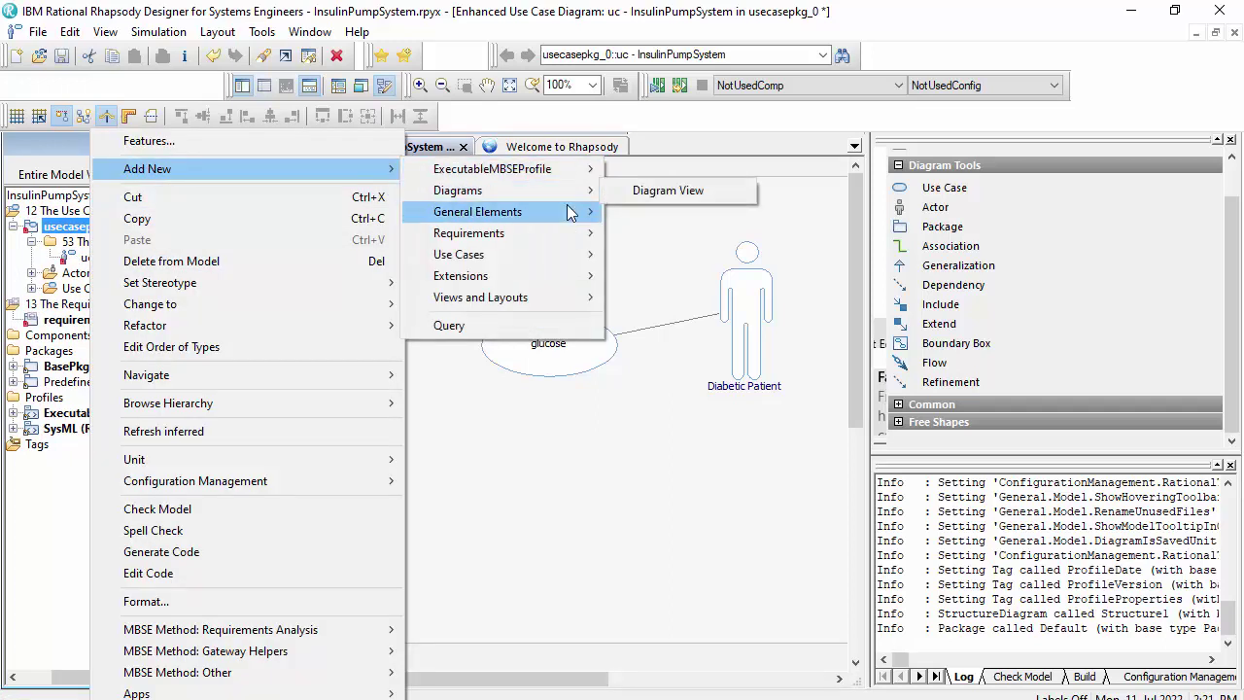
mouse_move(573, 212)
left_click(628, 305)
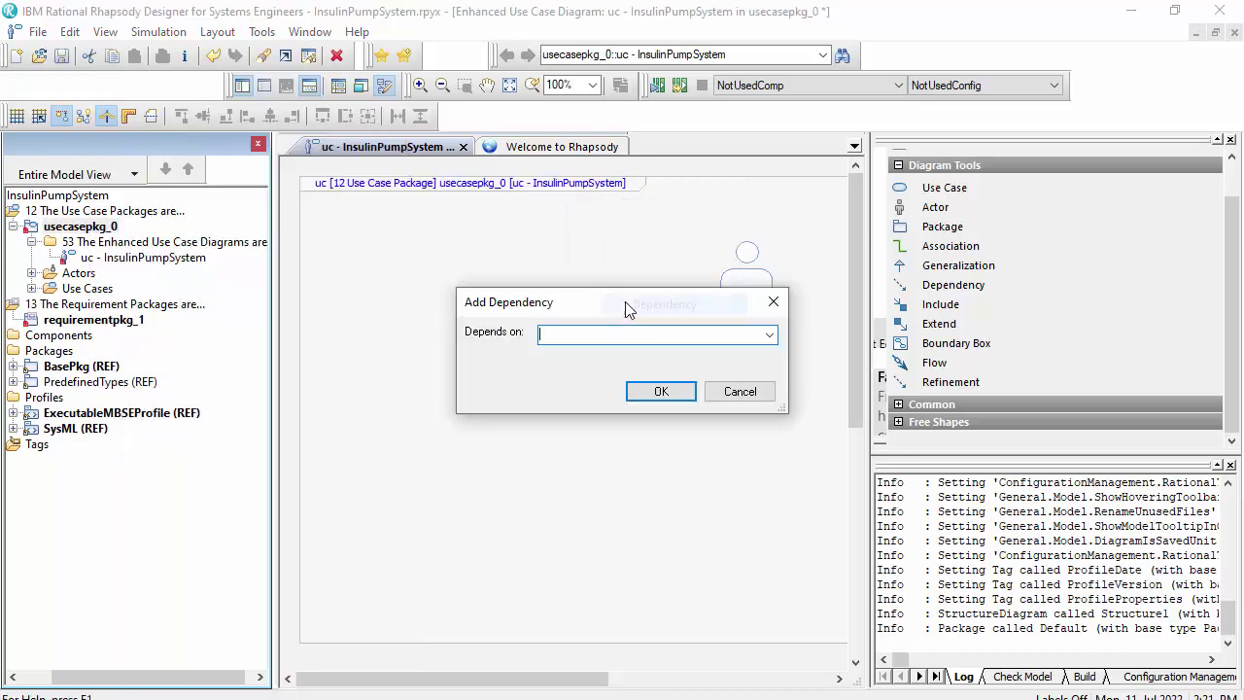
left_click(769, 333)
left_click(771, 399)
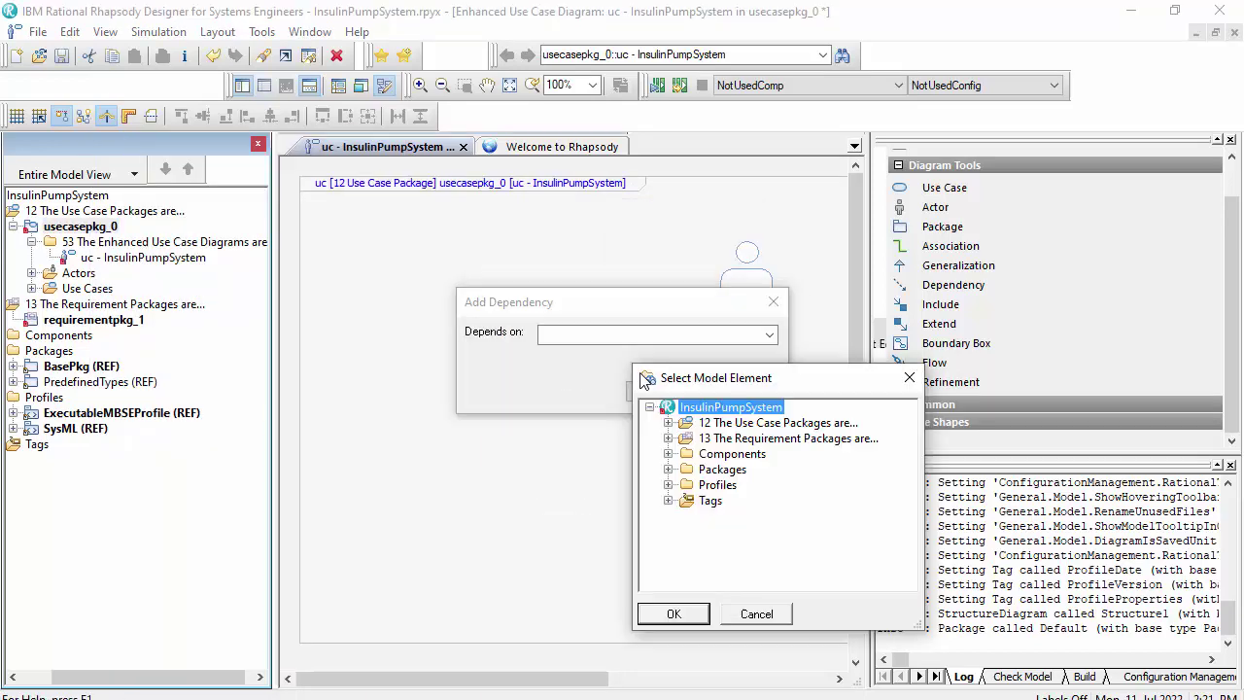
left_click(668, 439)
left_click(734, 454)
left_click(673, 613)
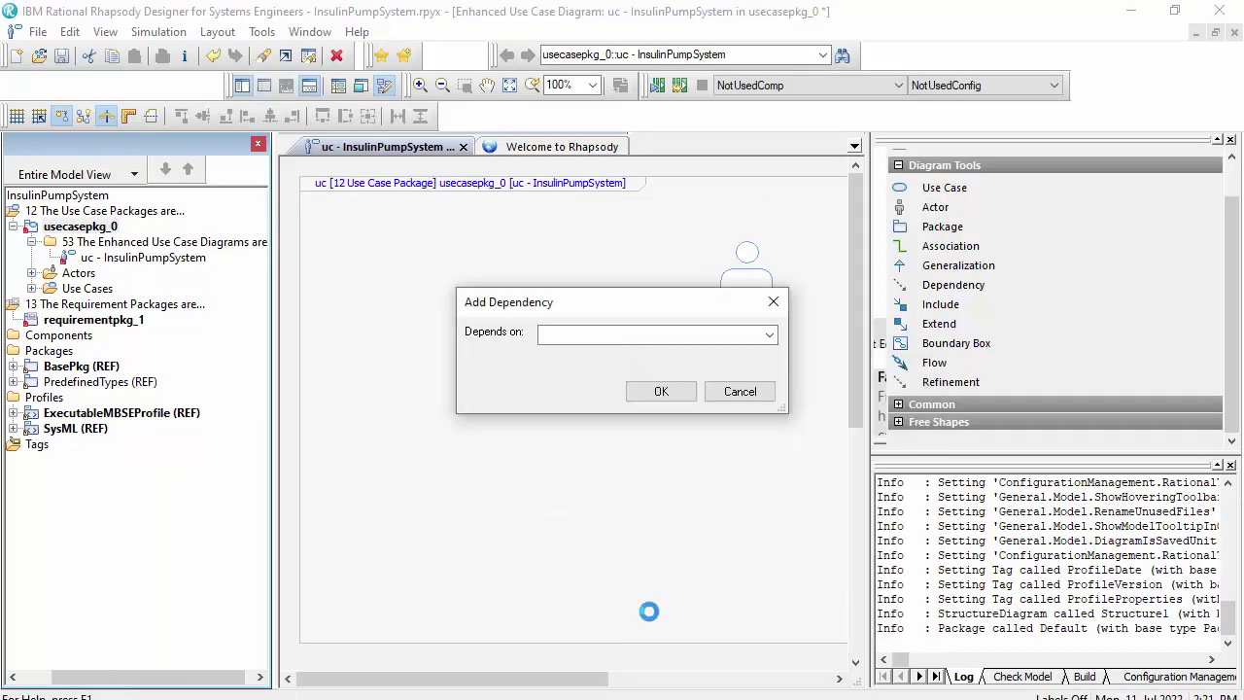
left_click(662, 394)
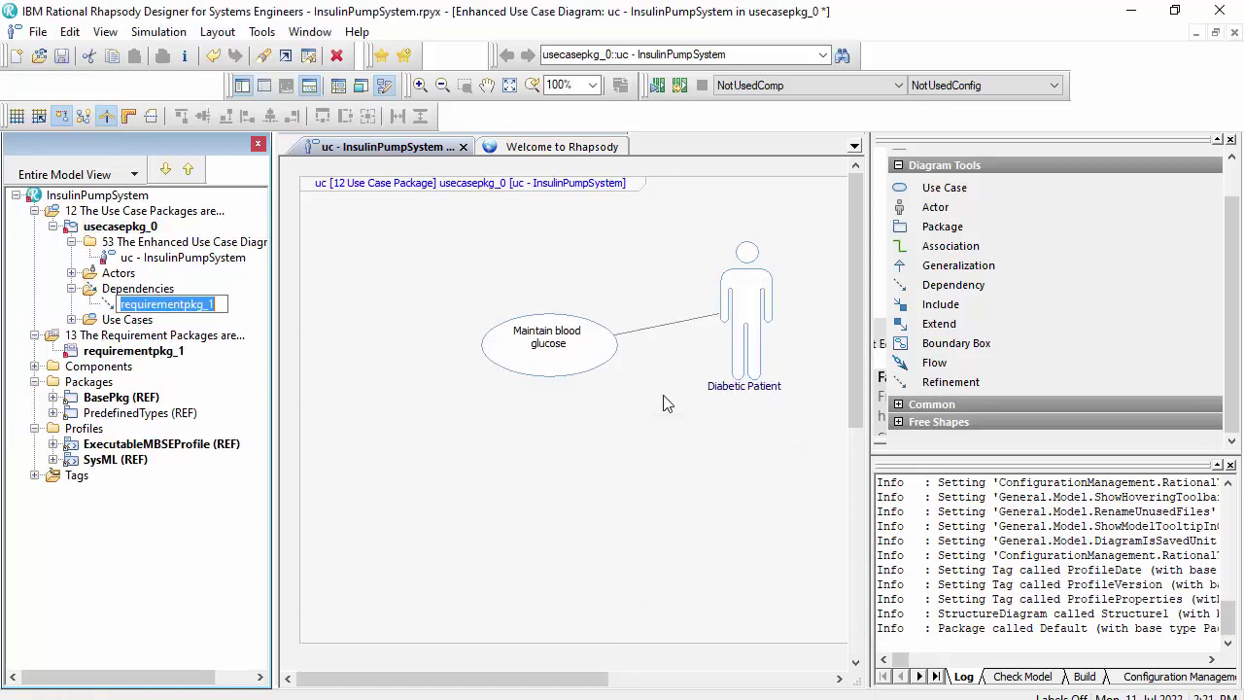
left_click(422, 405)
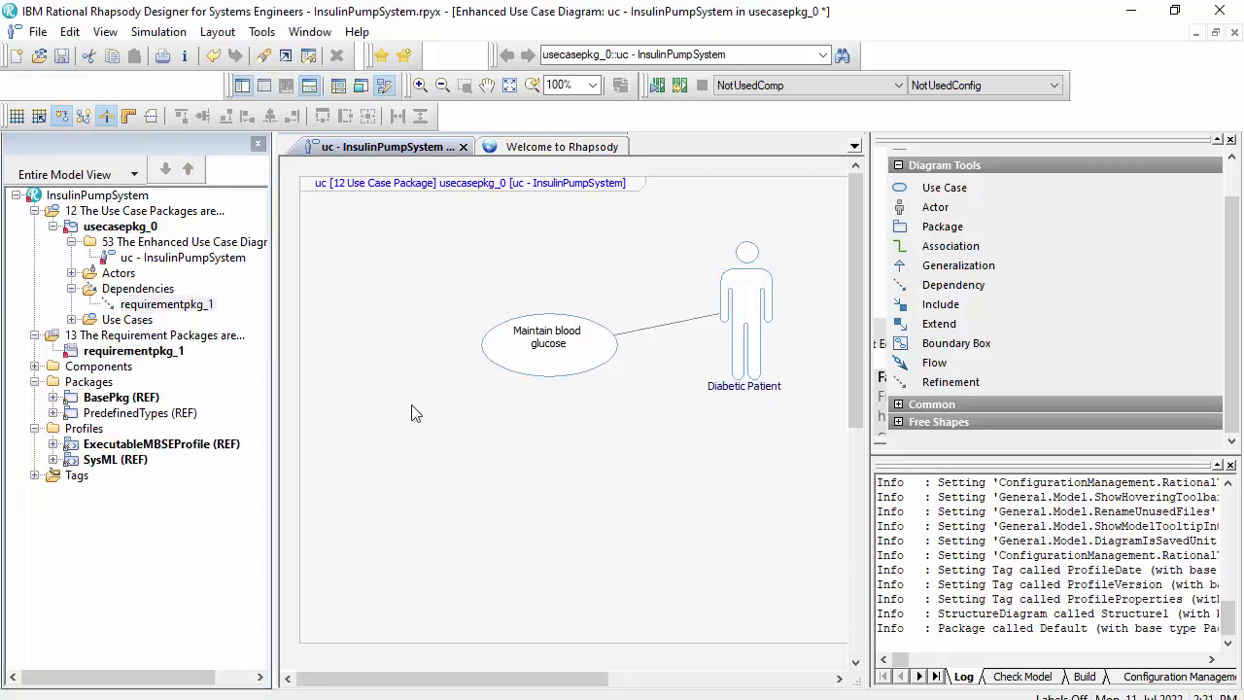
Add a requirement to the diagram, then widen it and place it below the Diabetic Patient actor.
left_click(1023, 405)
left_click(1024, 408)
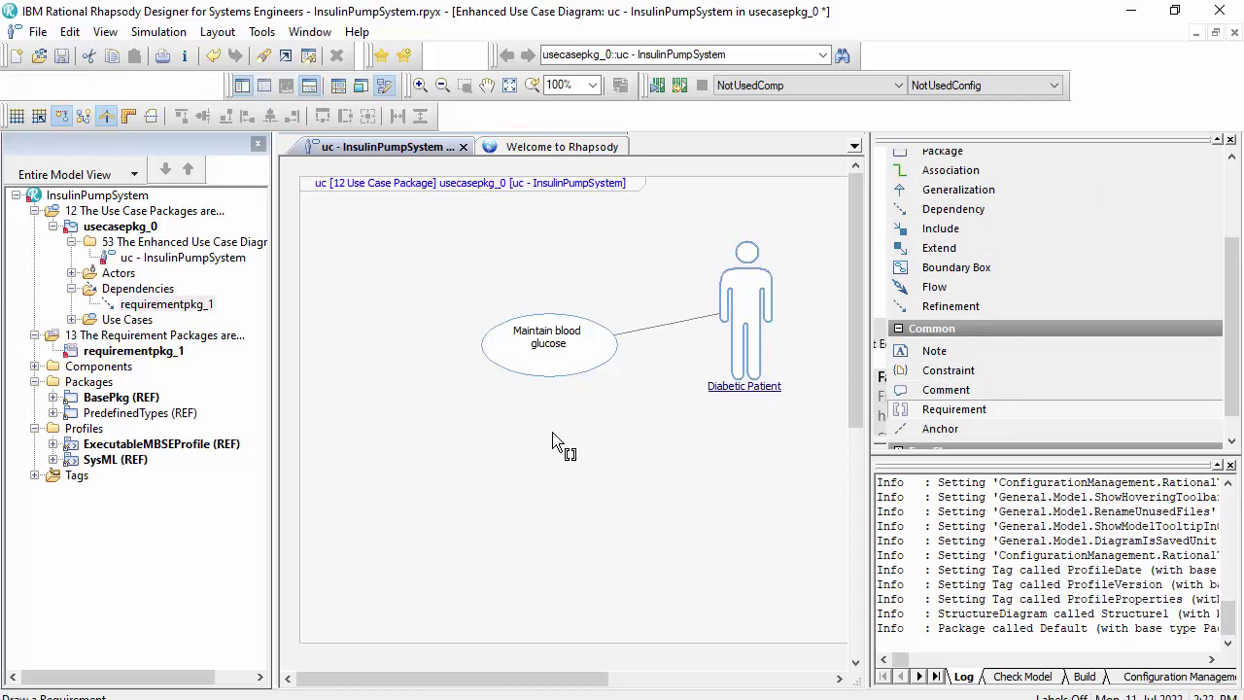
left_click(581, 437)
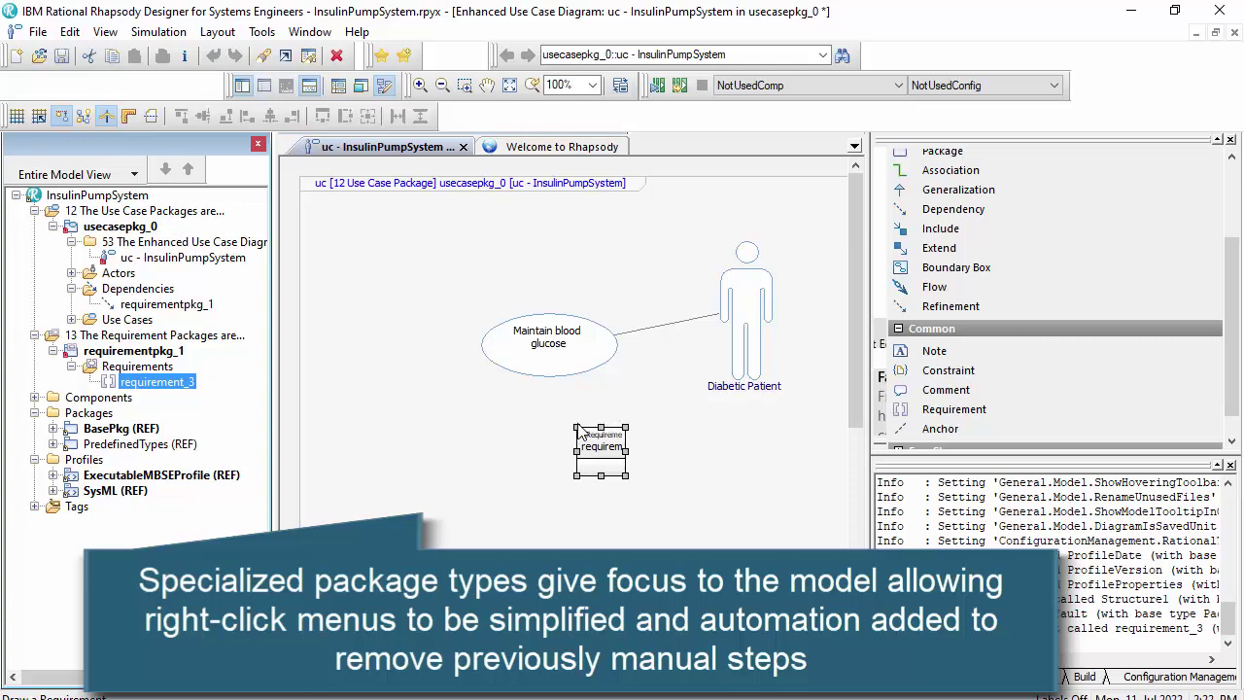
left_click_drag(576, 427, 437, 413)
left_click_drag(534, 425, 714, 452)
left_click_drag(710, 503, 710, 512)
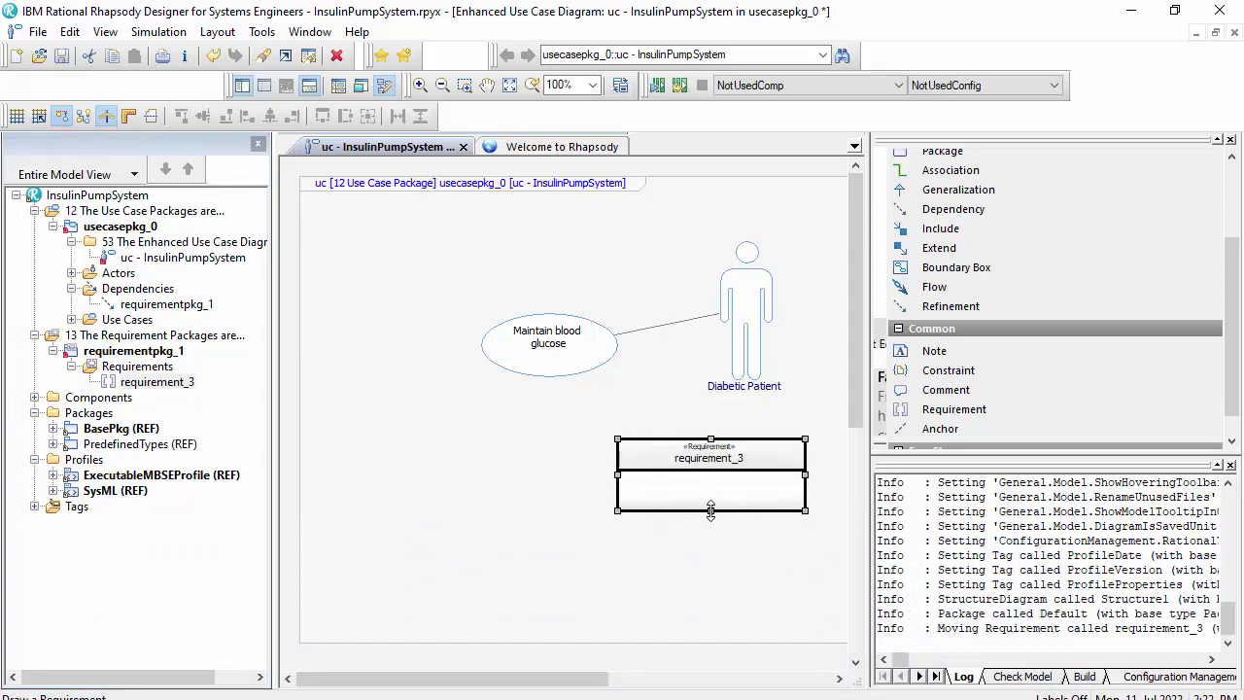
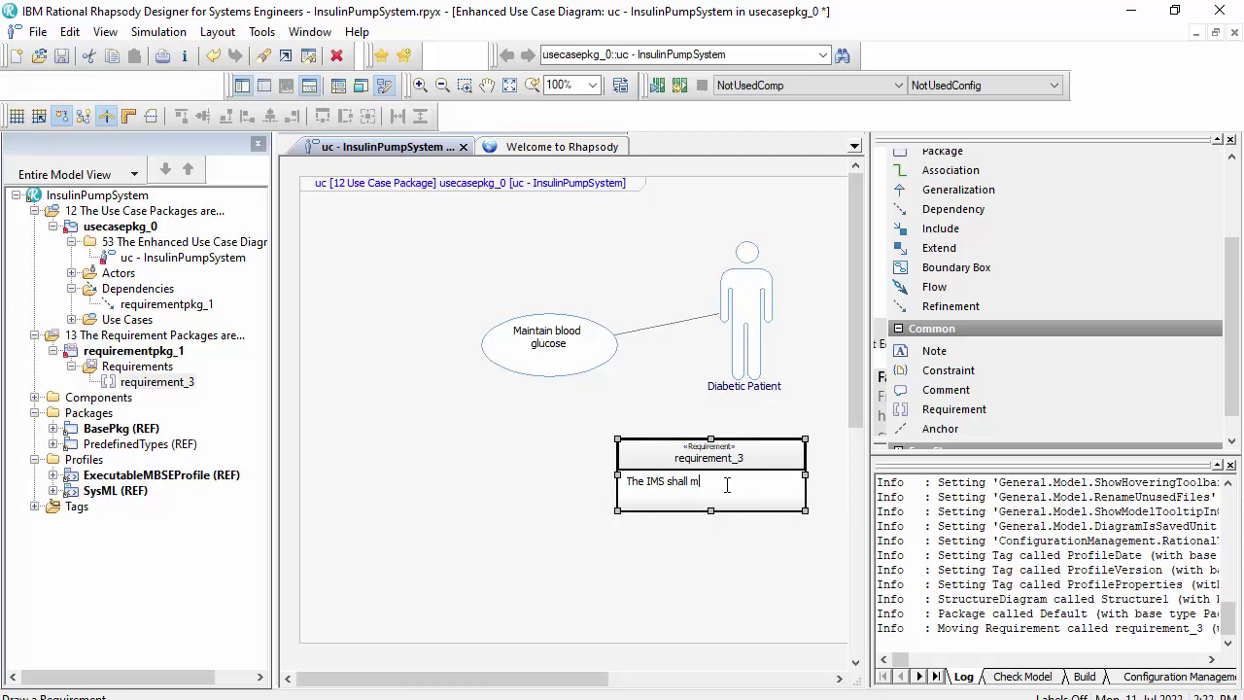
Enter the requirement text "The IMS shall assist the Patient to maintain their glucose levels." and name the requirement "Maitain blood glucose".
type("he Patient to")
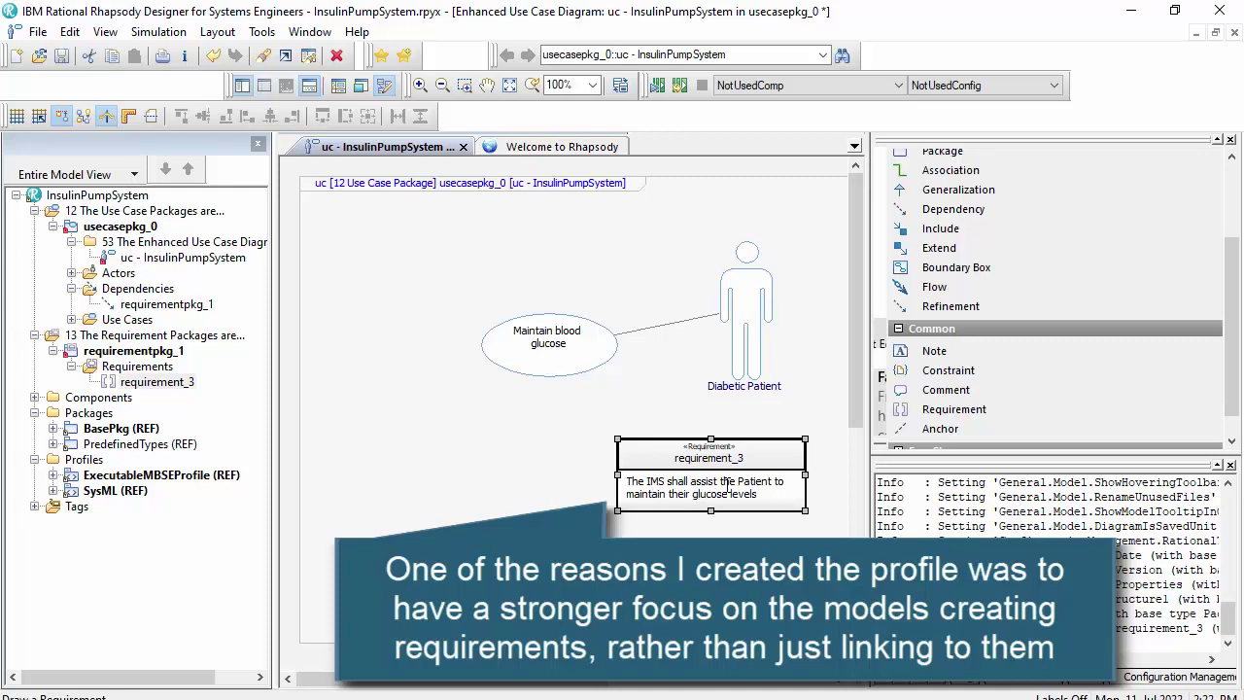
double_click(707, 458)
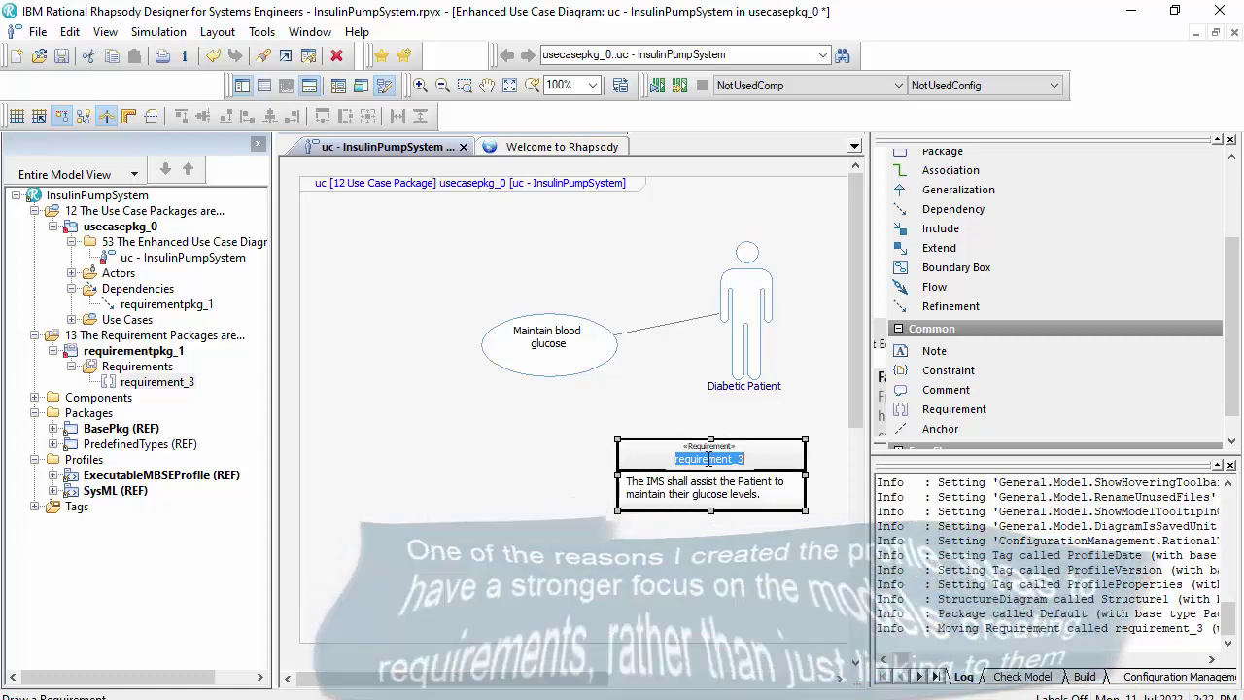
type("Mai")
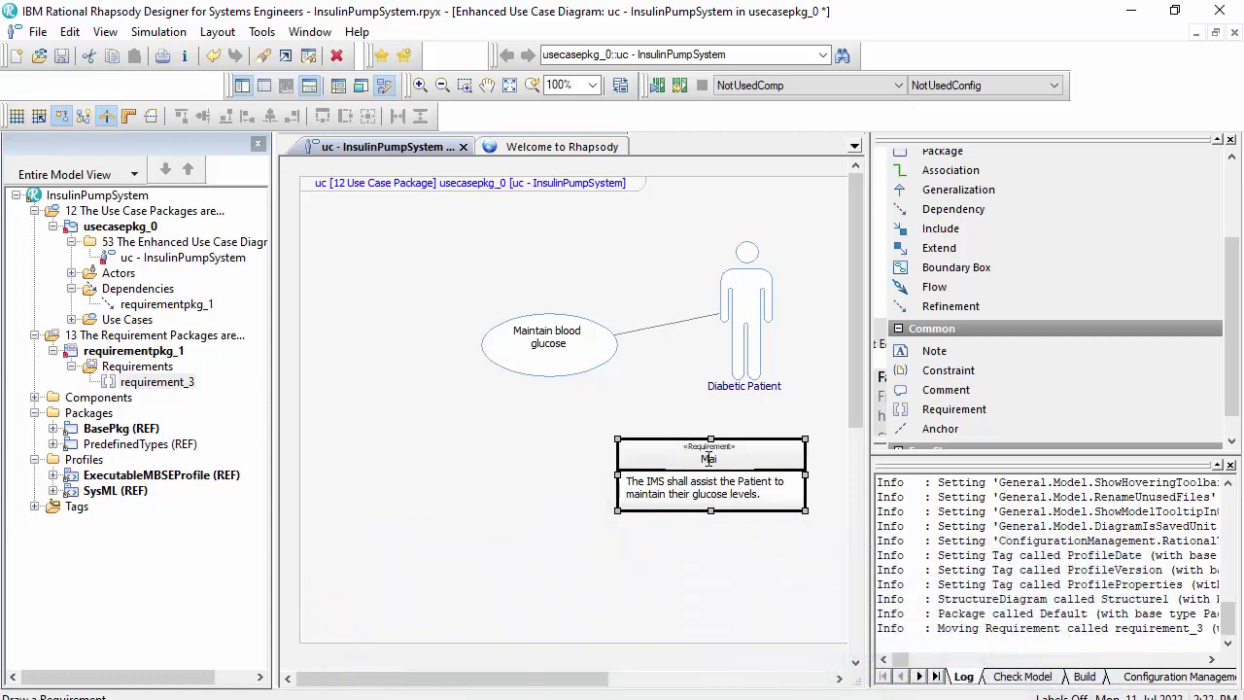
type("tain blood glucose")
left_click(719, 573)
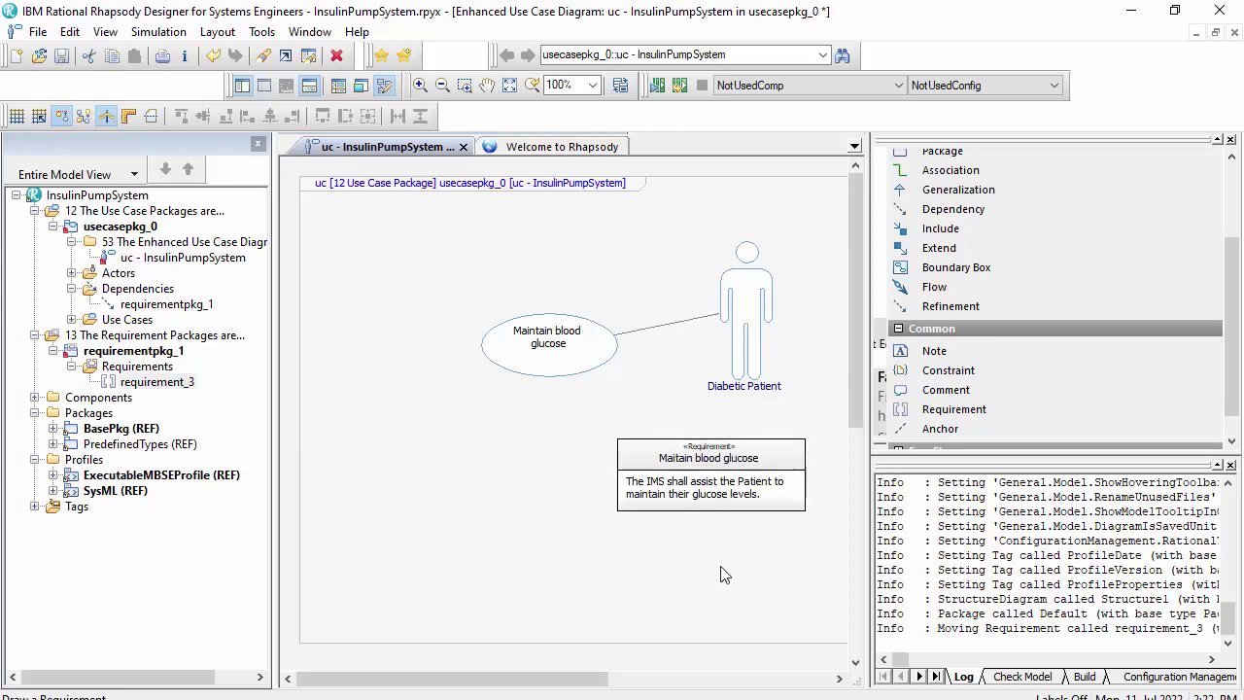
Draw a Refinement from the "Maintain blood glucose" use case to the requirement.
left_click(957, 306)
left_click(672, 479)
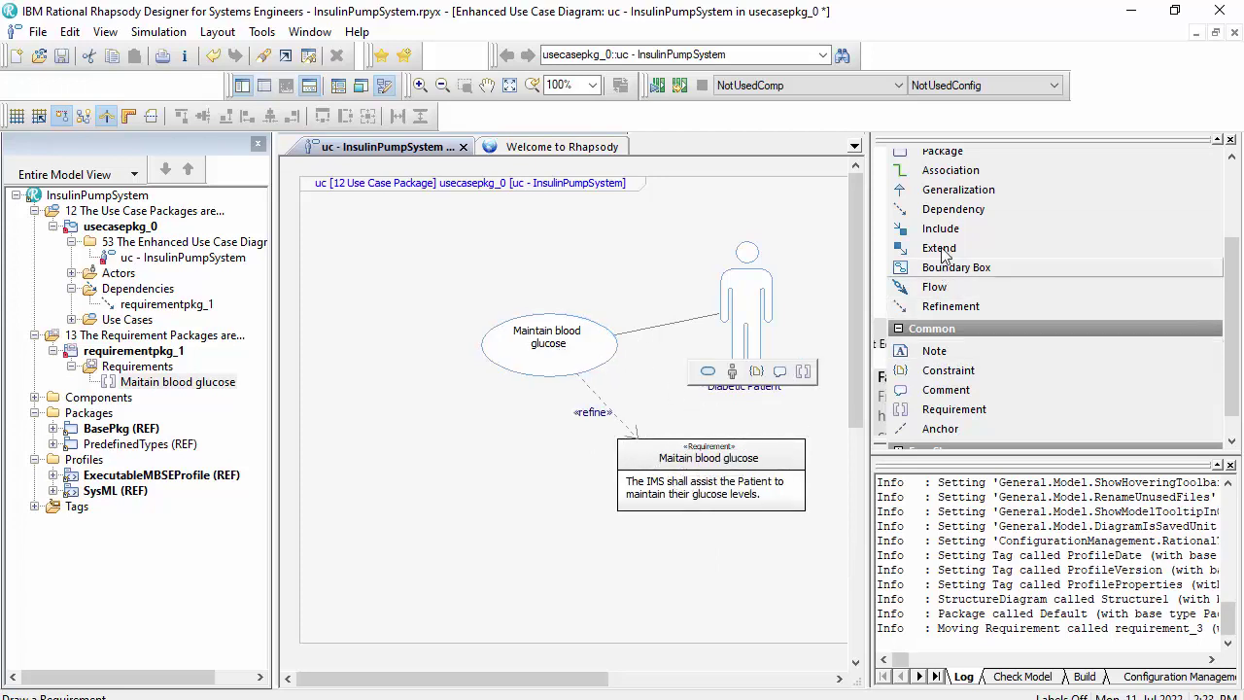
Add a second use case named "Inform clinical decisions" below and left of the "Maintain blood glucose" use case.
scroll(899, 255, "up", 3)
left_click(950, 201)
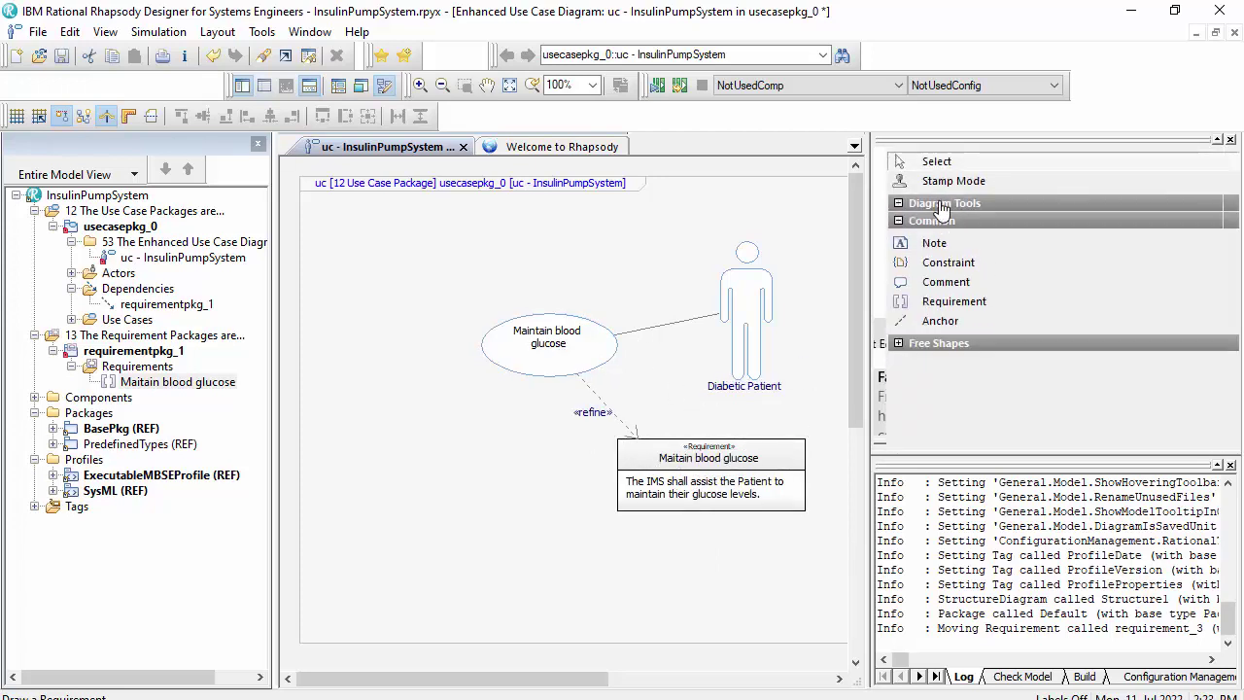
left_click(947, 202)
left_click(422, 458)
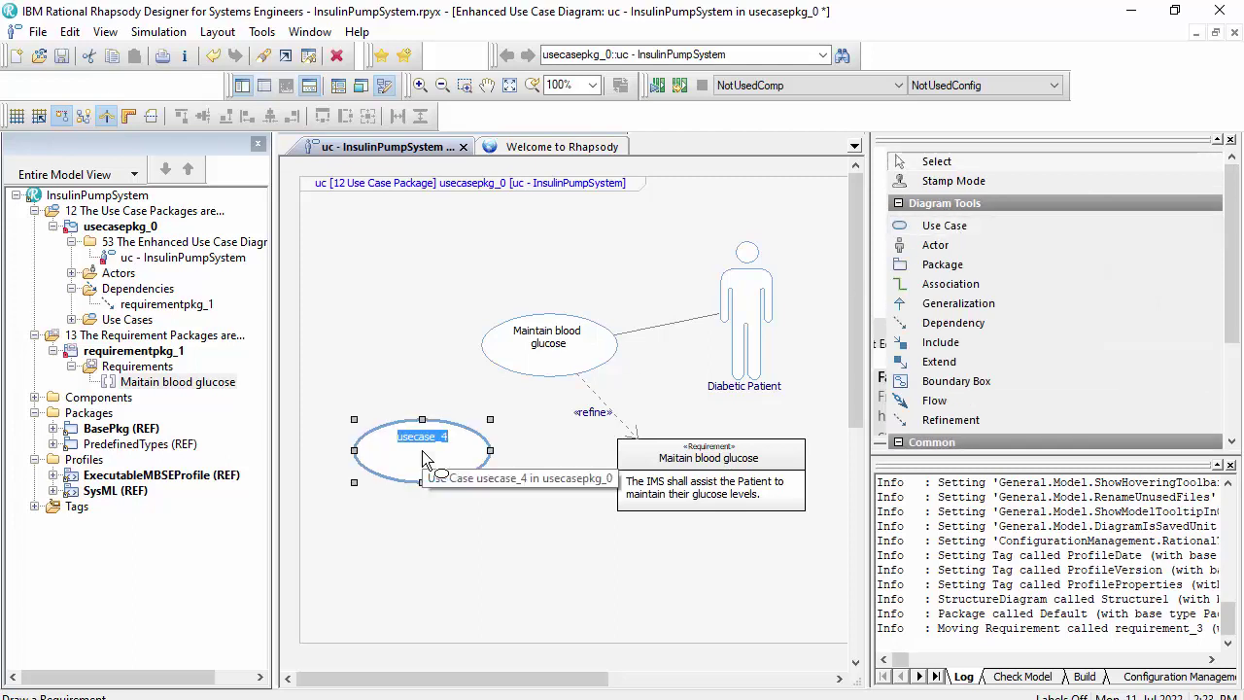
type("I")
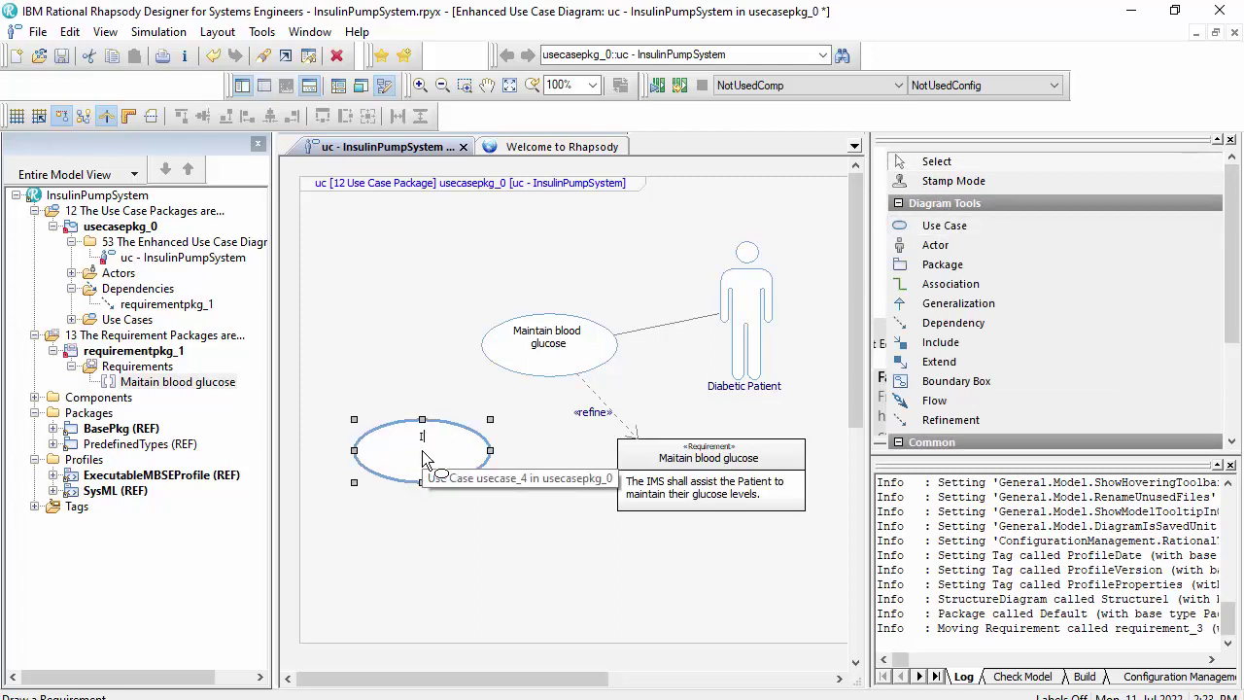
type("nform clinical decisions")
Add an actor named "Clinician" below the "Inform clinical decisions" use case.
left_click(1192, 245)
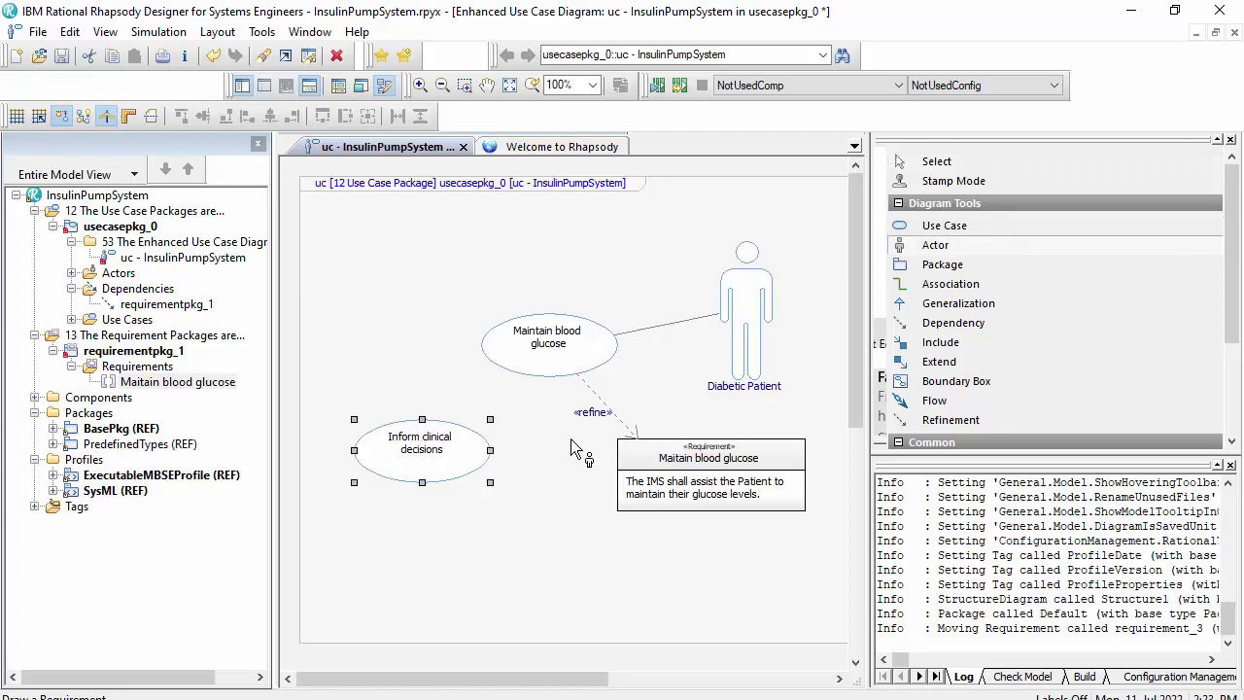
left_click(368, 555)
type("Cli")
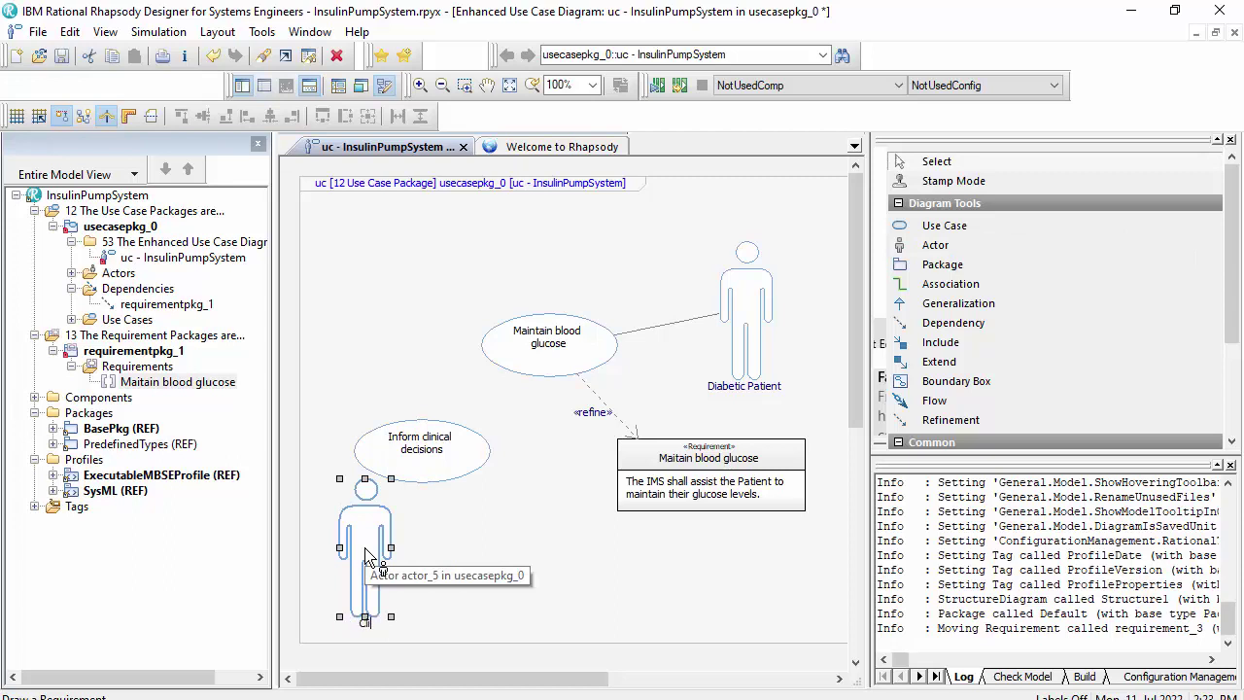
type("nician")
key("Return")
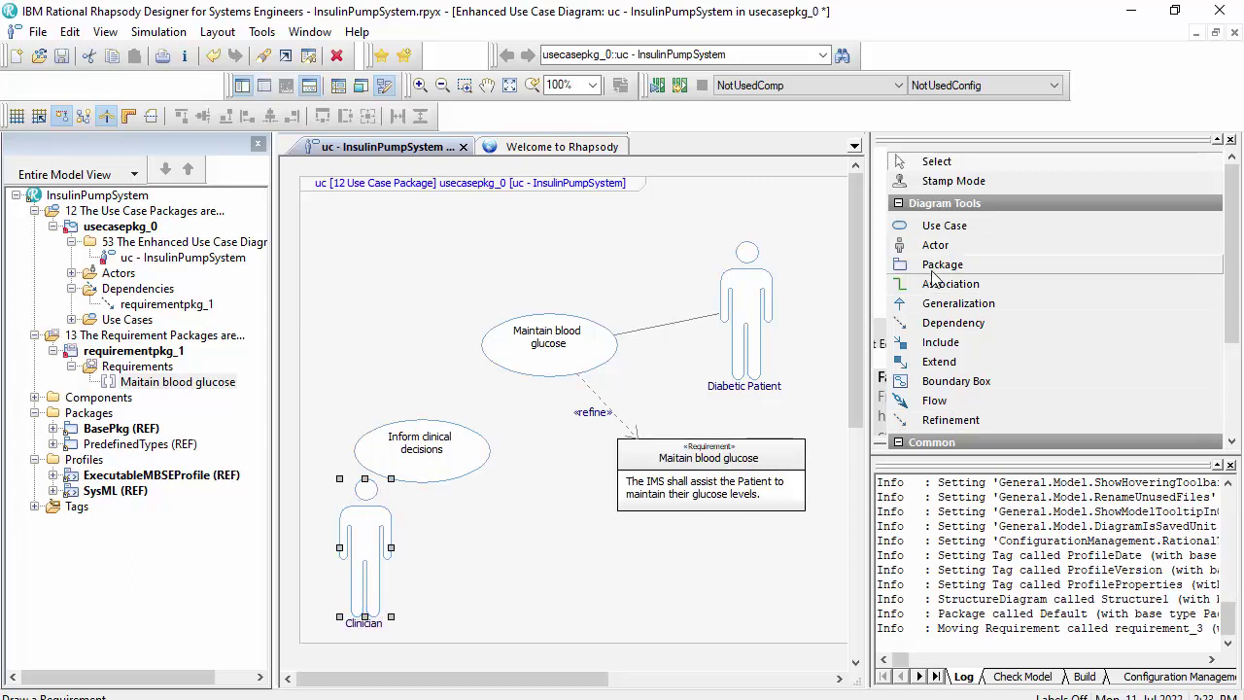
Associate the Clinician actor with the "Inform clinical decisions" use case and shift that use case slightly to the right.
left_click(389, 499)
left_click(428, 455)
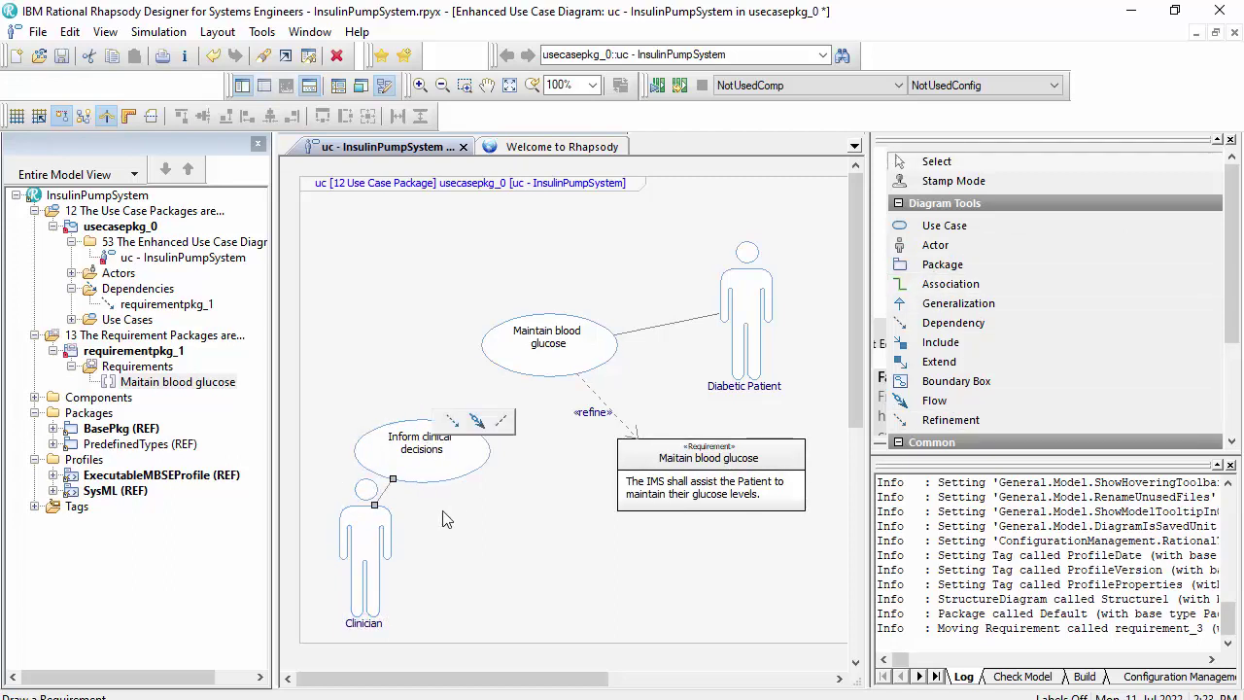
left_click_drag(427, 445, 465, 438)
left_click(641, 595)
scroll(594, 530, "down", 2)
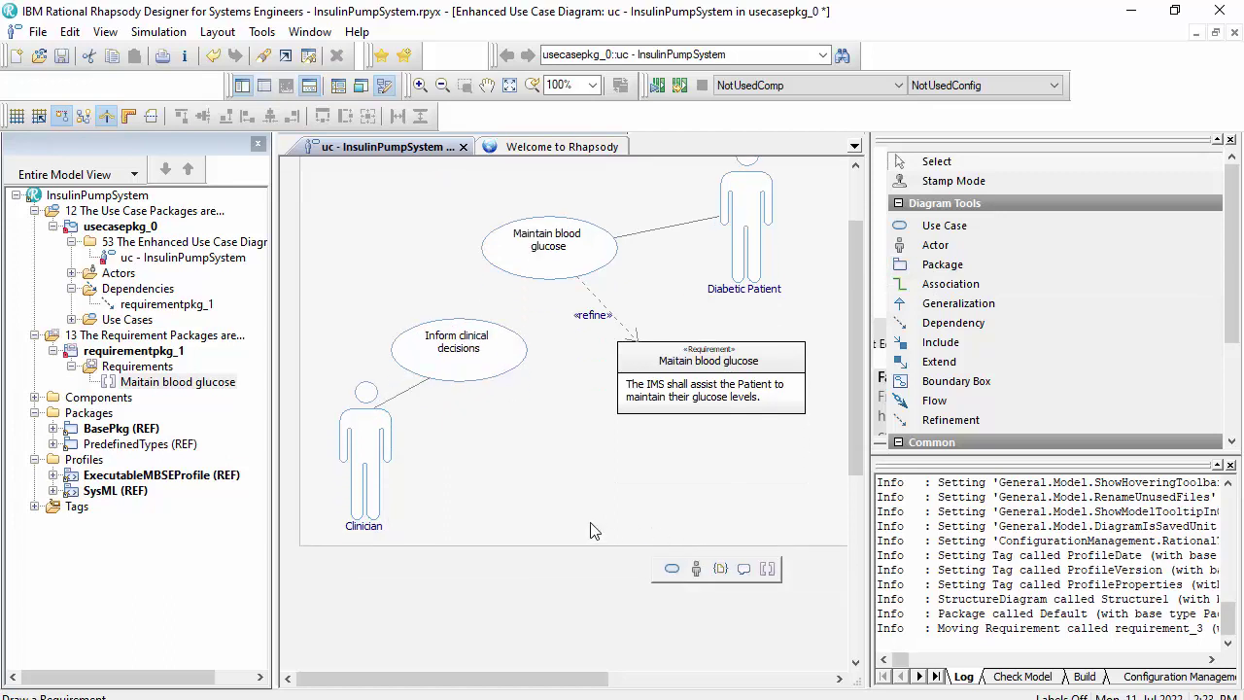
Shift the Clinician actor slightly left and add a Requirement To Use Case table view with its default name to requirementpkg_1.
left_click_drag(397, 476, 374, 477)
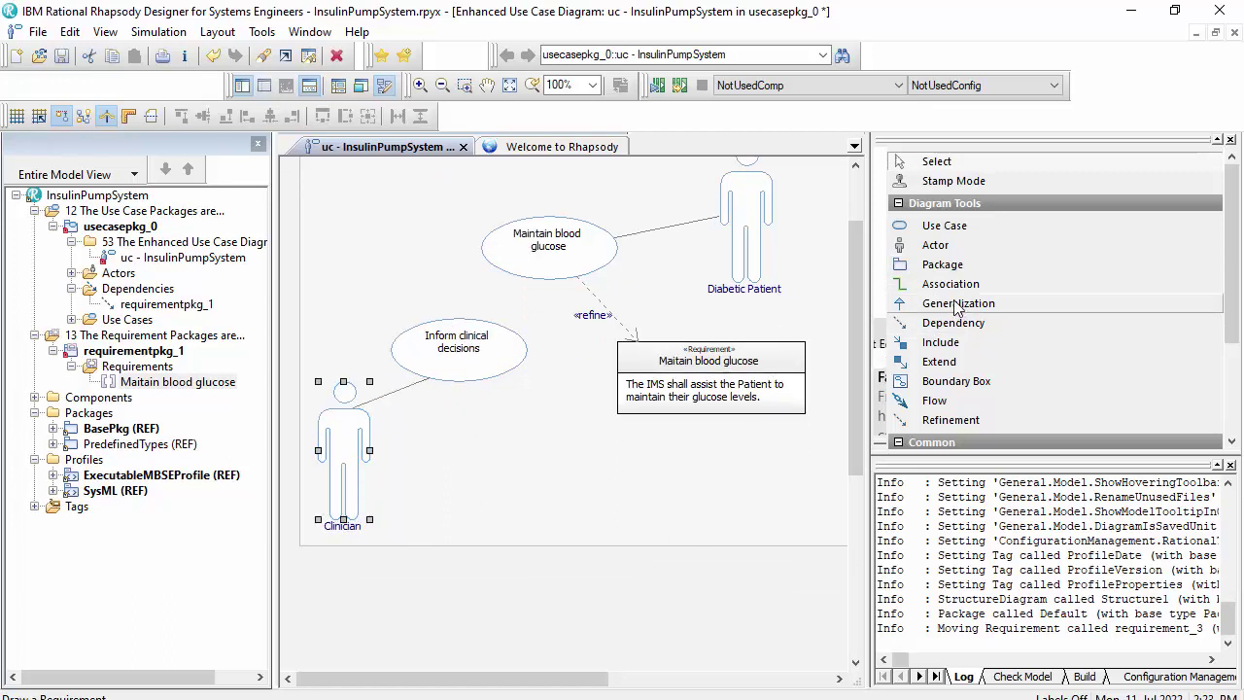
right_click(154, 352)
mouse_move(401, 175)
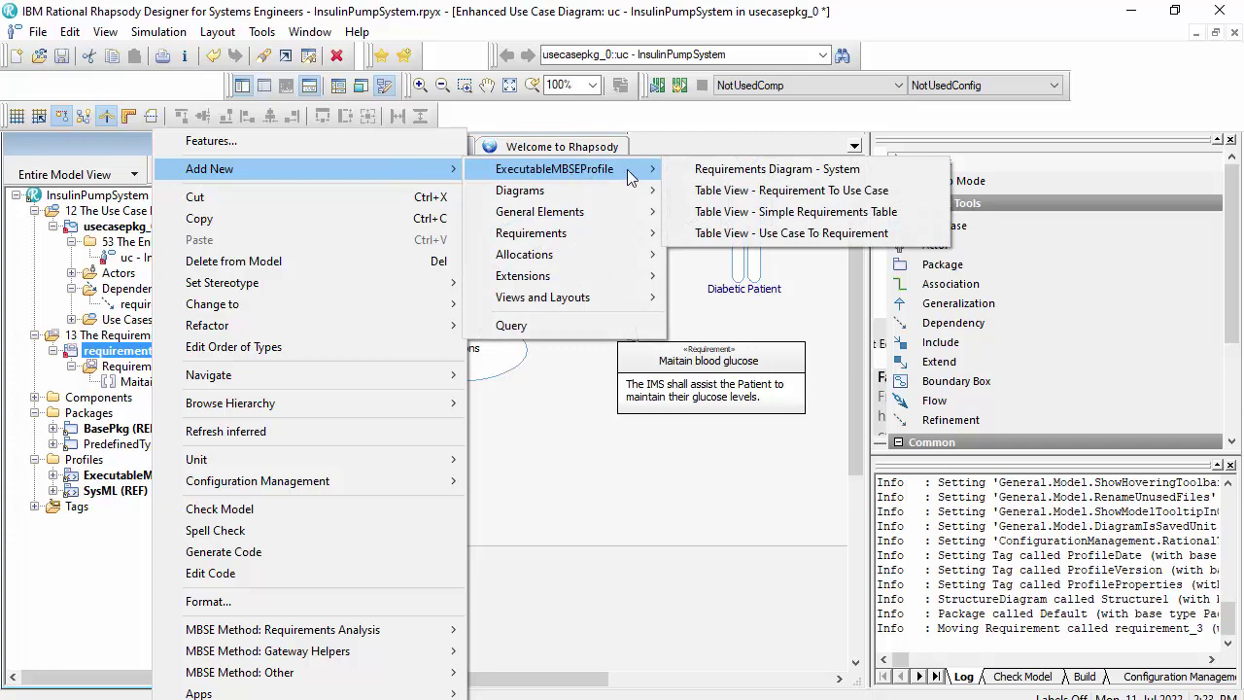
left_click(760, 191)
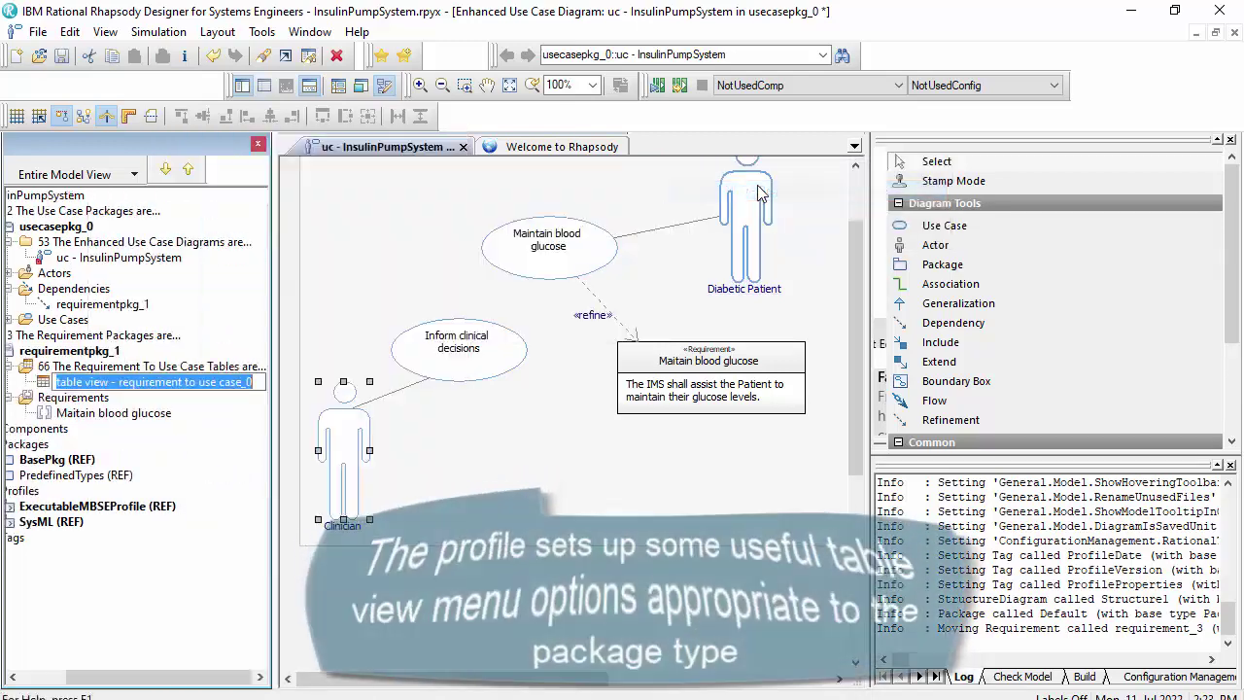
key("Return")
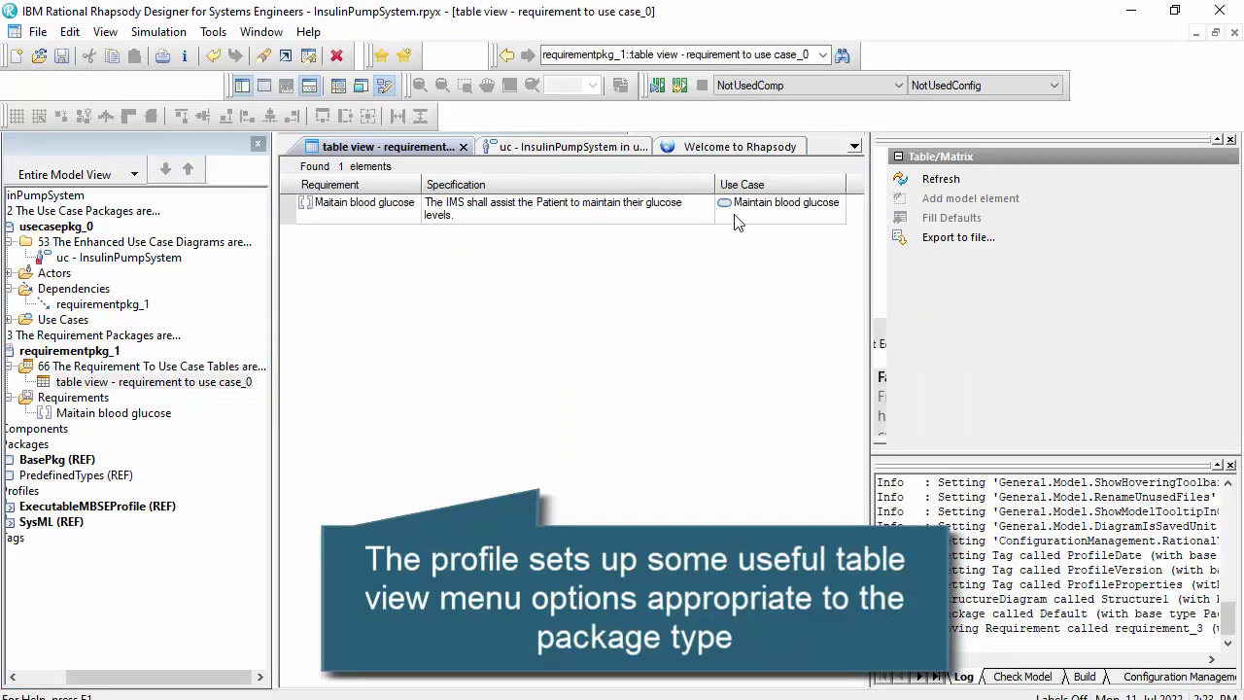
Add a requirement named "Inform clinical decisions" to the use case diagram, between the Clinician actor and the existing requirement, below the use cases.
left_click(517, 148)
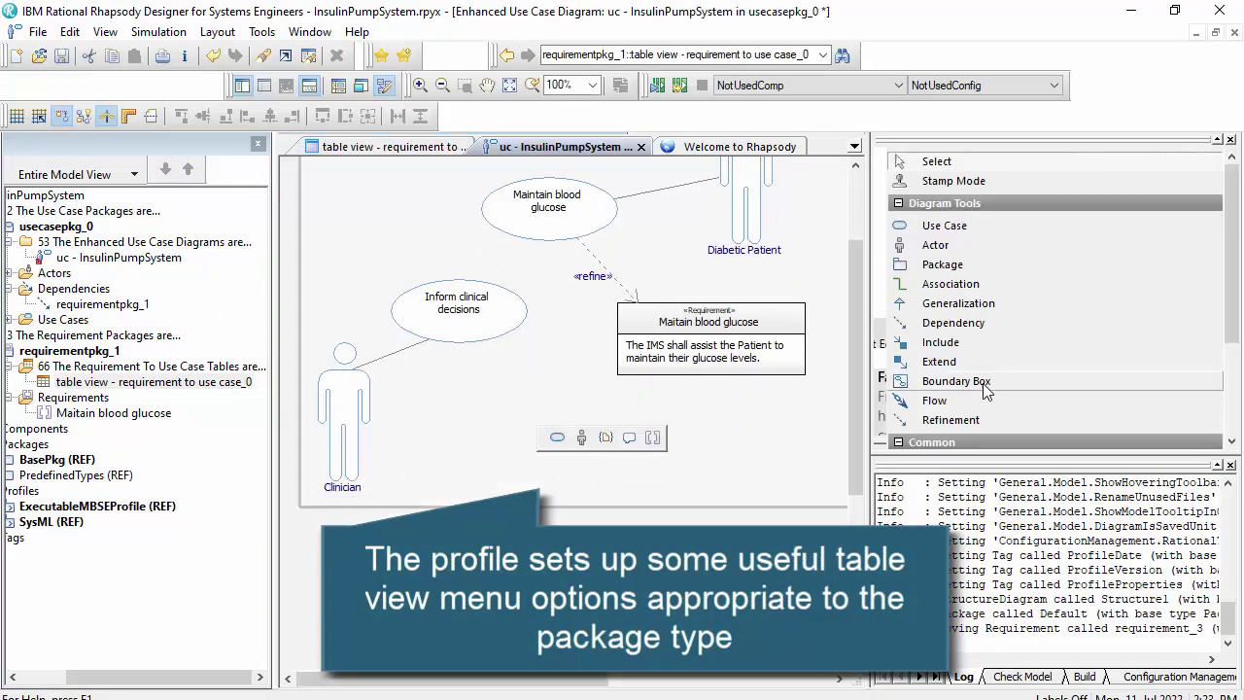
scroll(962, 377, "down", 3)
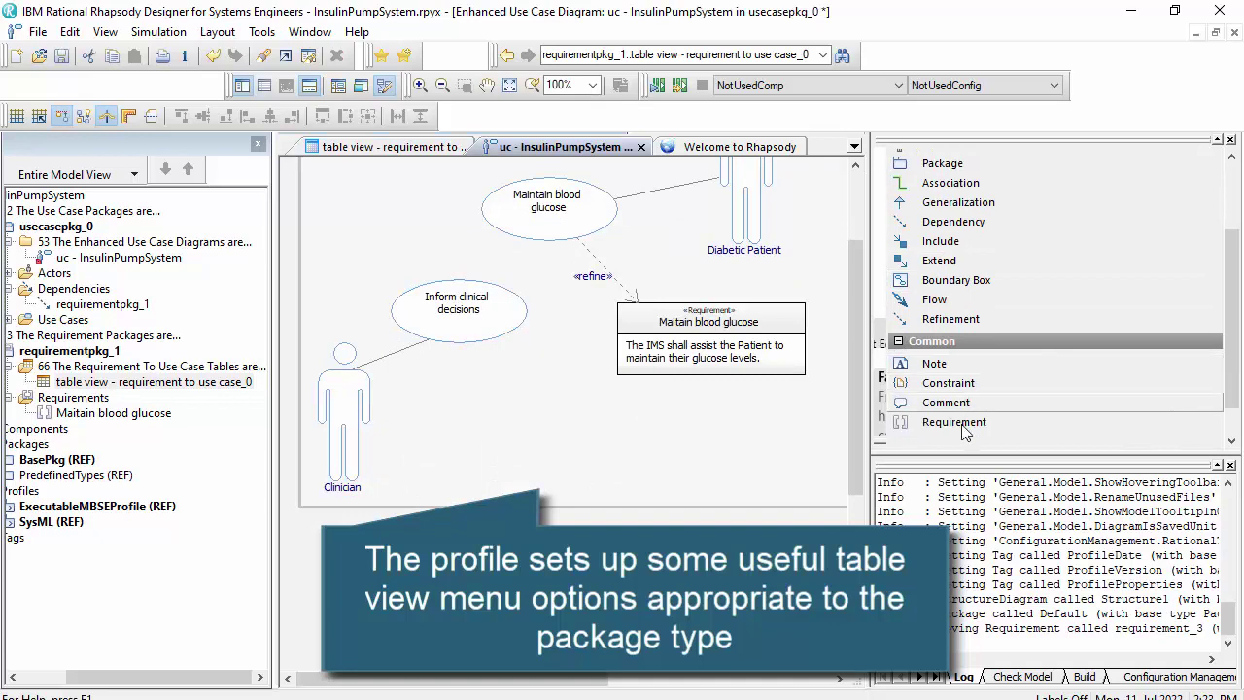
left_click(957, 423)
left_click(573, 437)
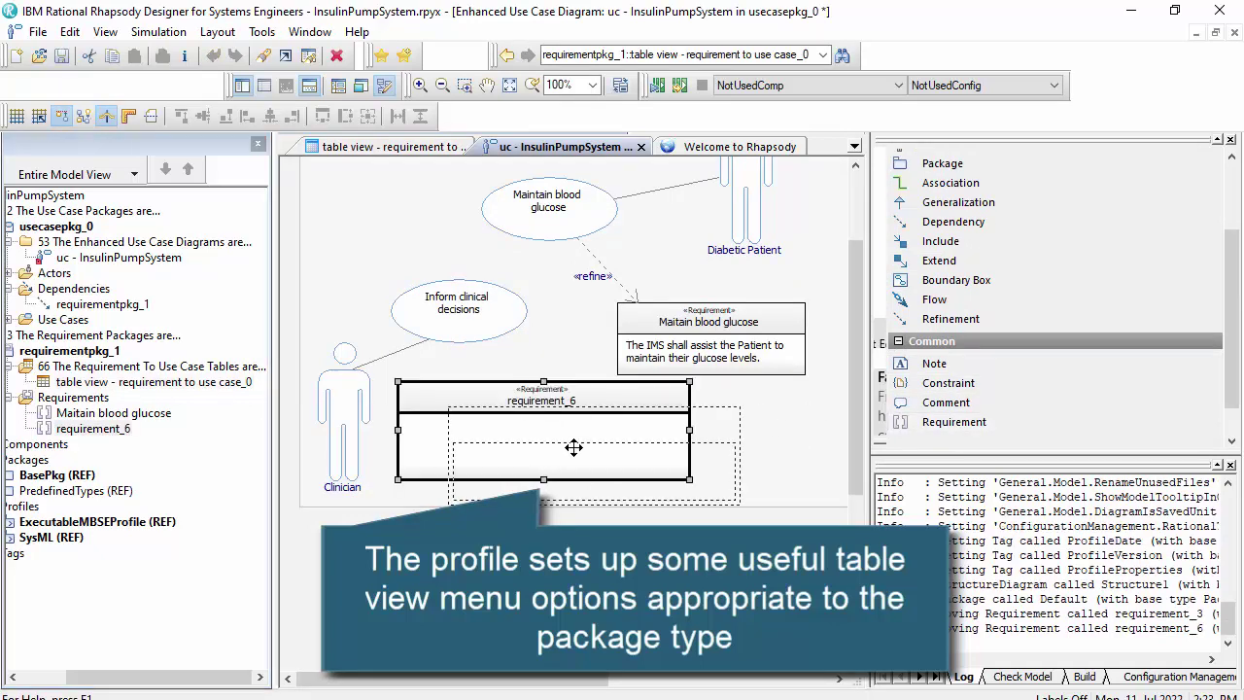
type("Info")
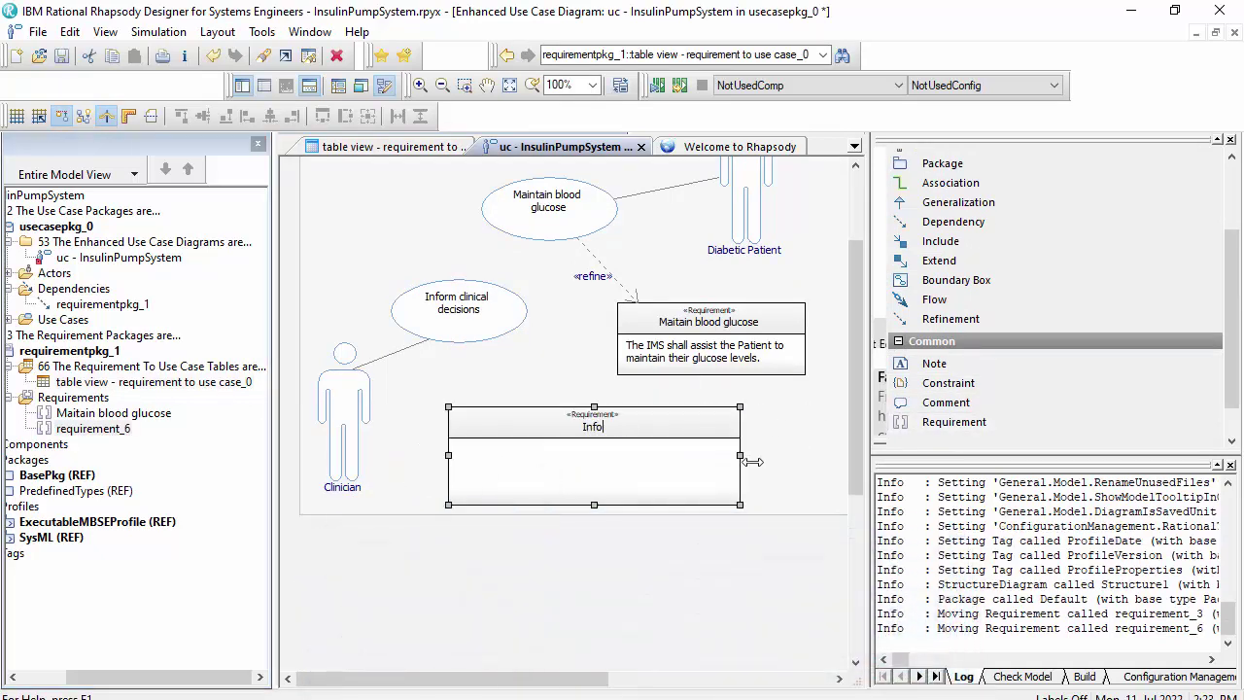
type("rm clinical decisions")
key("Return")
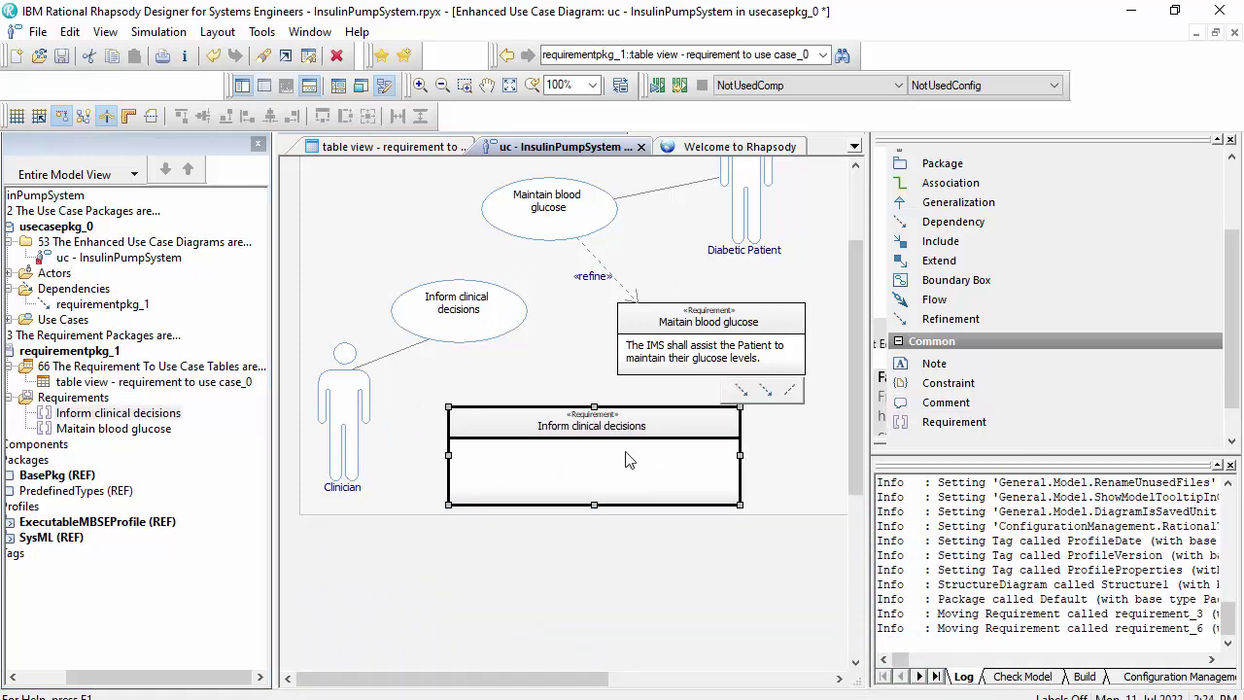
Specify the new requirement as "The IMS shall inform the Clinician of information able to assist in their diabetes management advice to a Patient.".
left_click(625, 460)
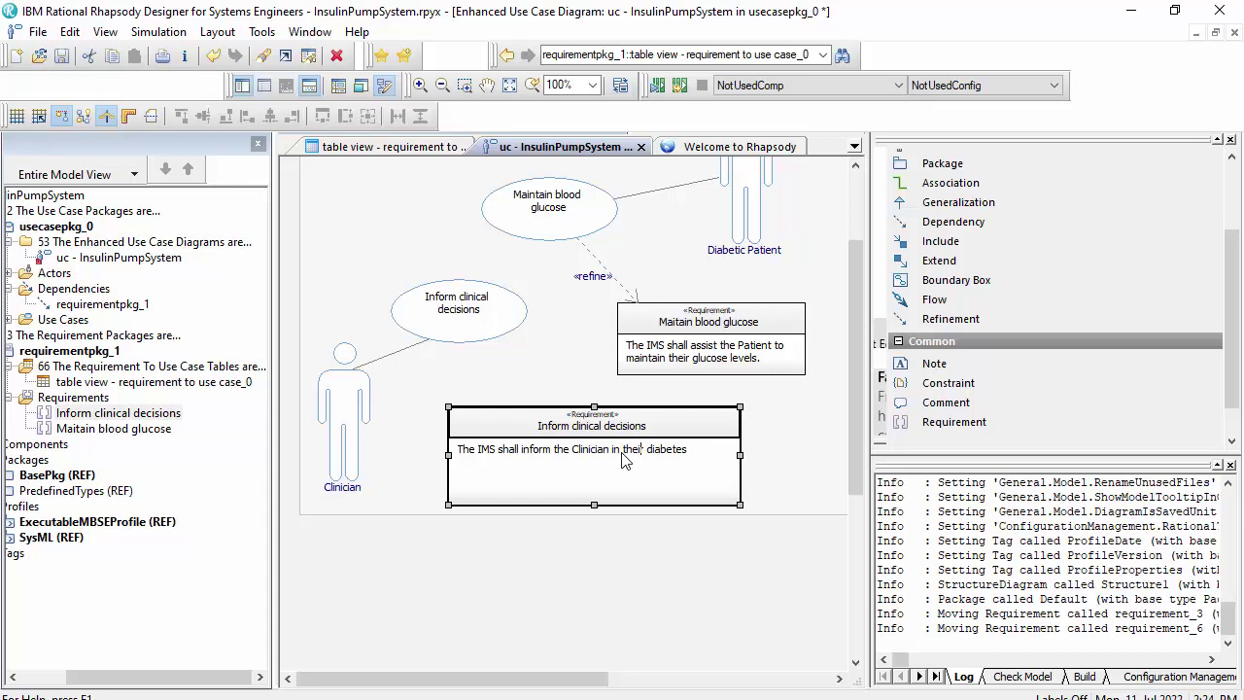
key("BackSpace")
key("BackSpace")
type("of information ab")
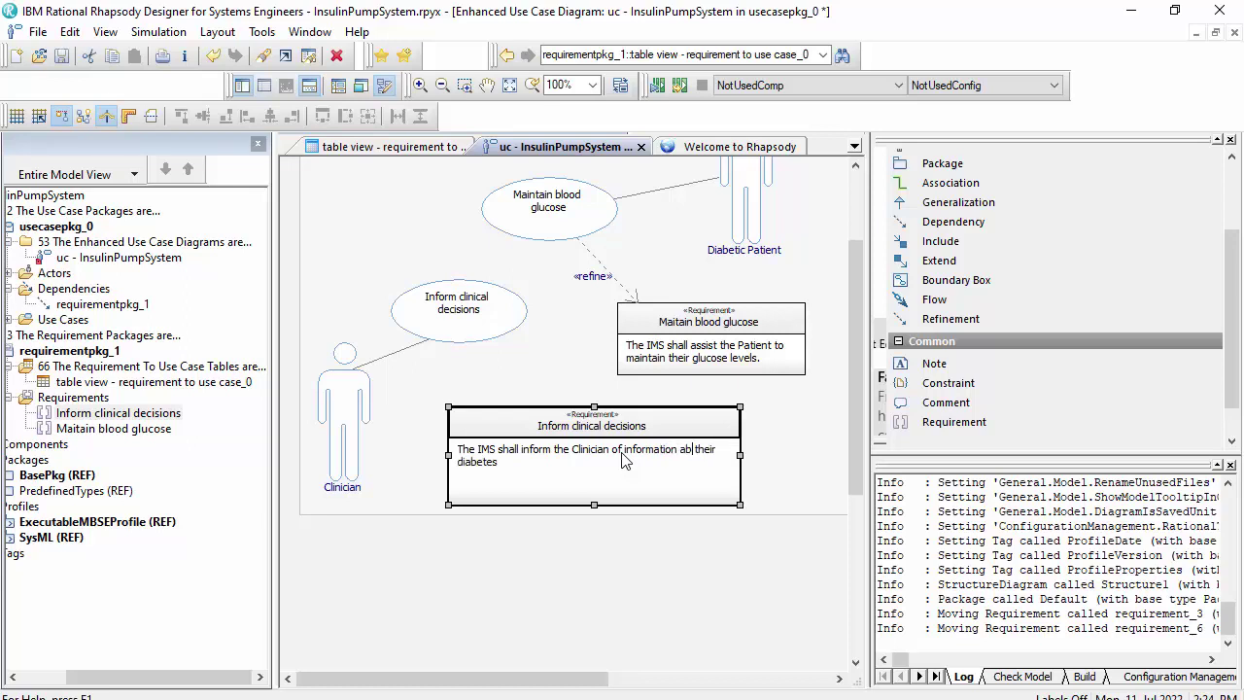
type("le to assist in")
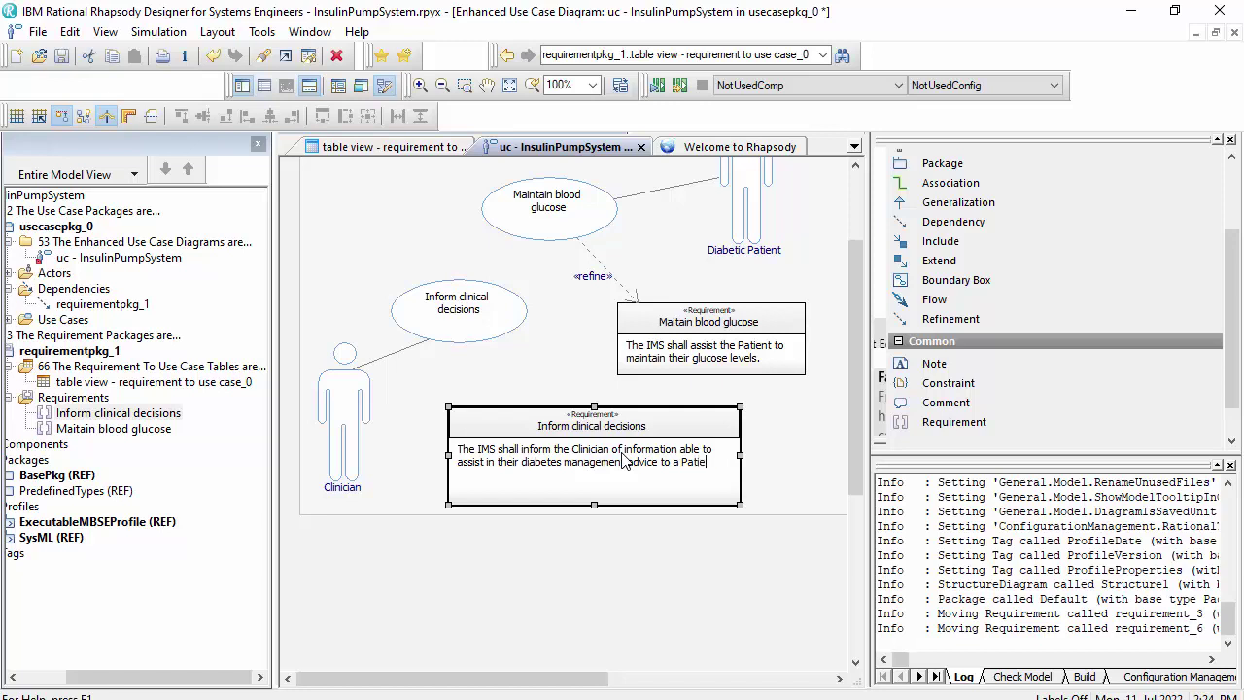
Draw a Refinement from the "Inform clinical decisions" use case to the requirement of the same name.
left_click(972, 318)
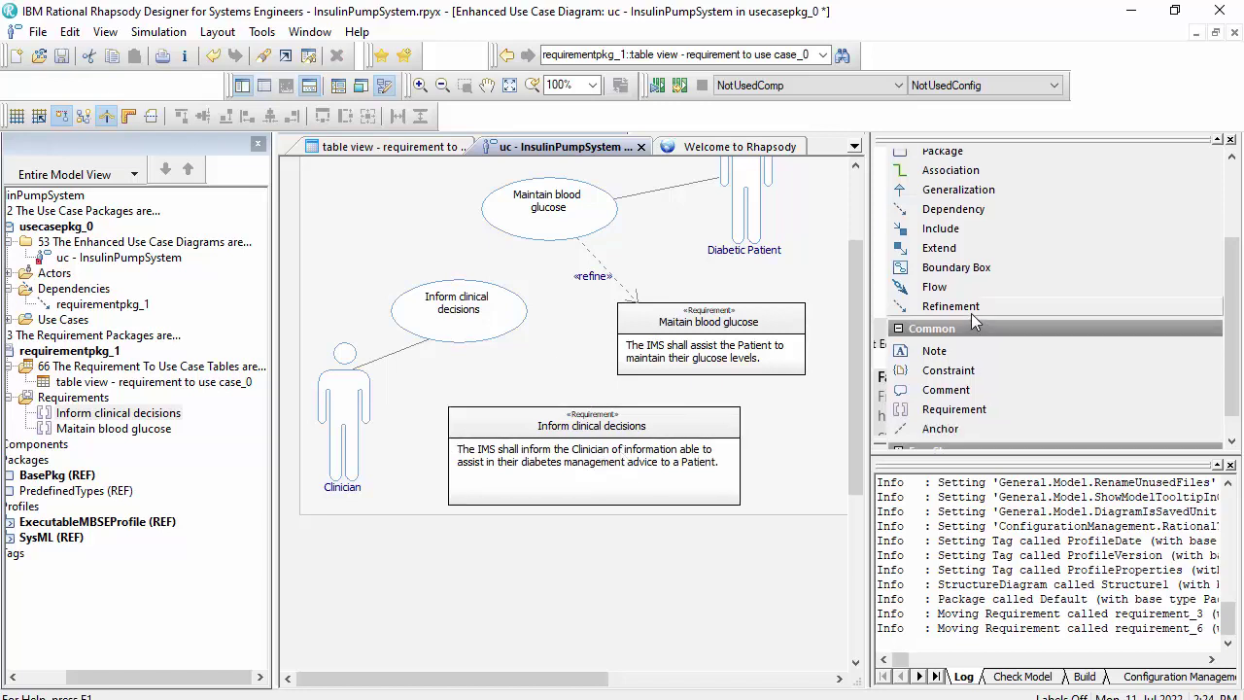
left_click(455, 322)
left_click(570, 442)
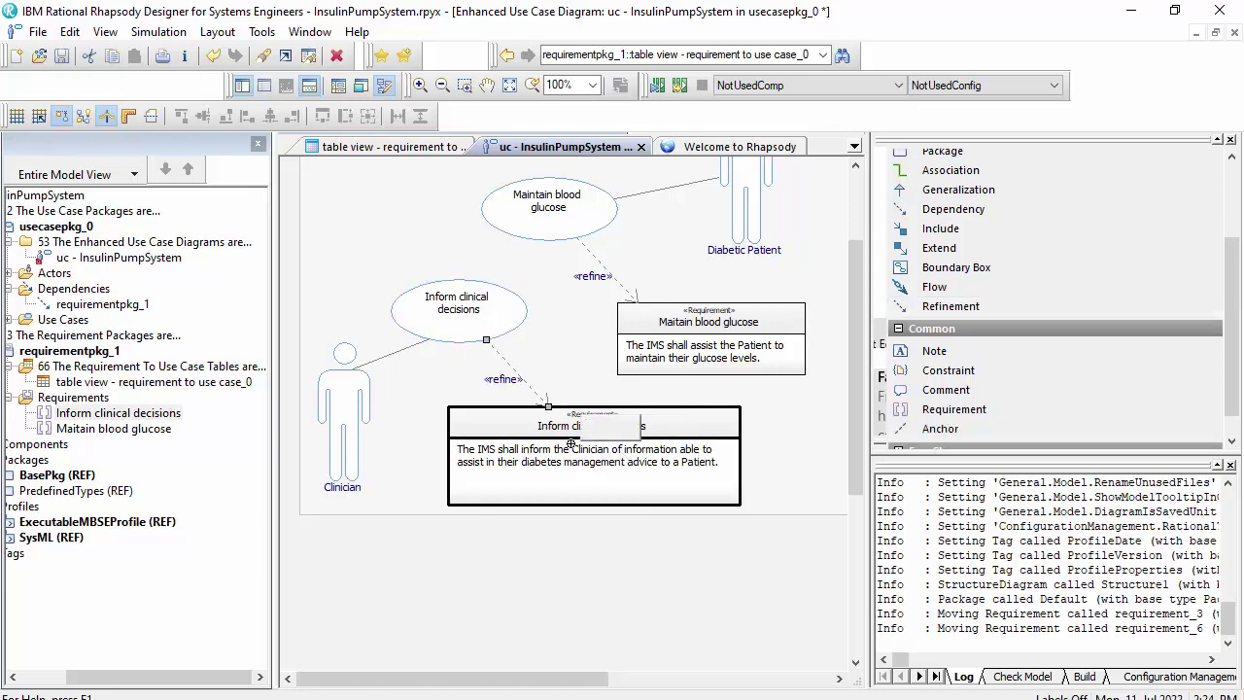
Make the "Maitain blood glucose" requirement box the same size as the "Inform clinical decisions" requirement box.
left_click(692, 418)
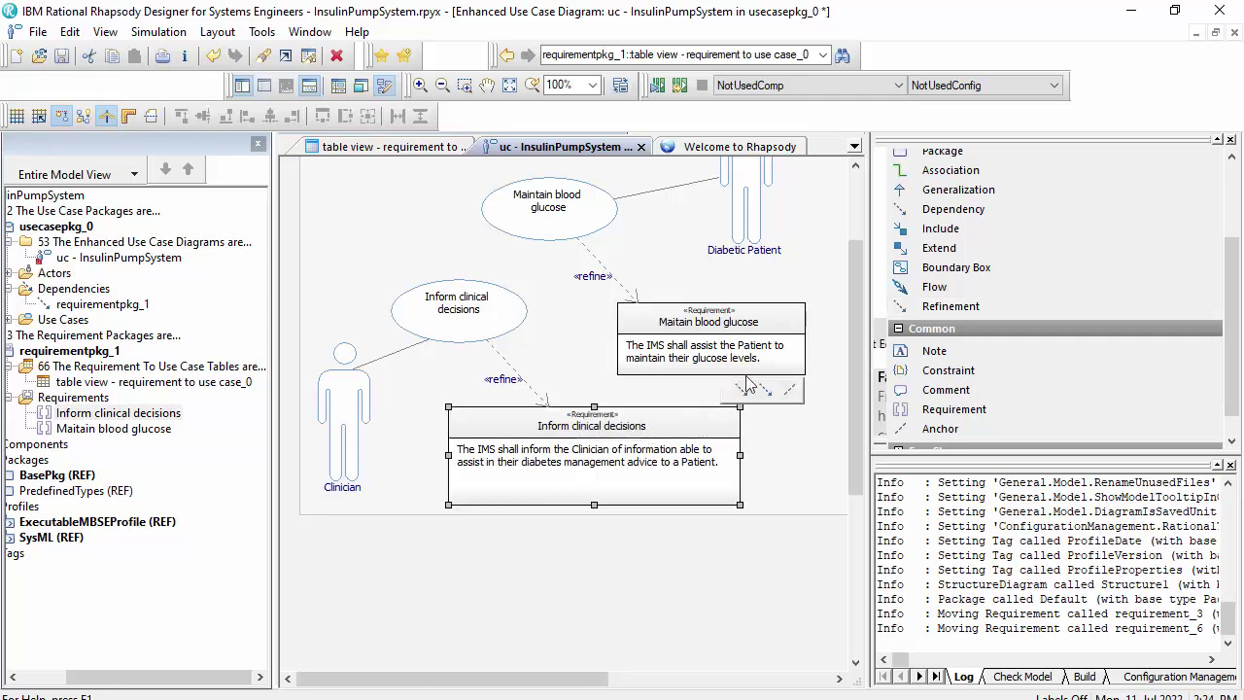
left_click(748, 352, "ctrl")
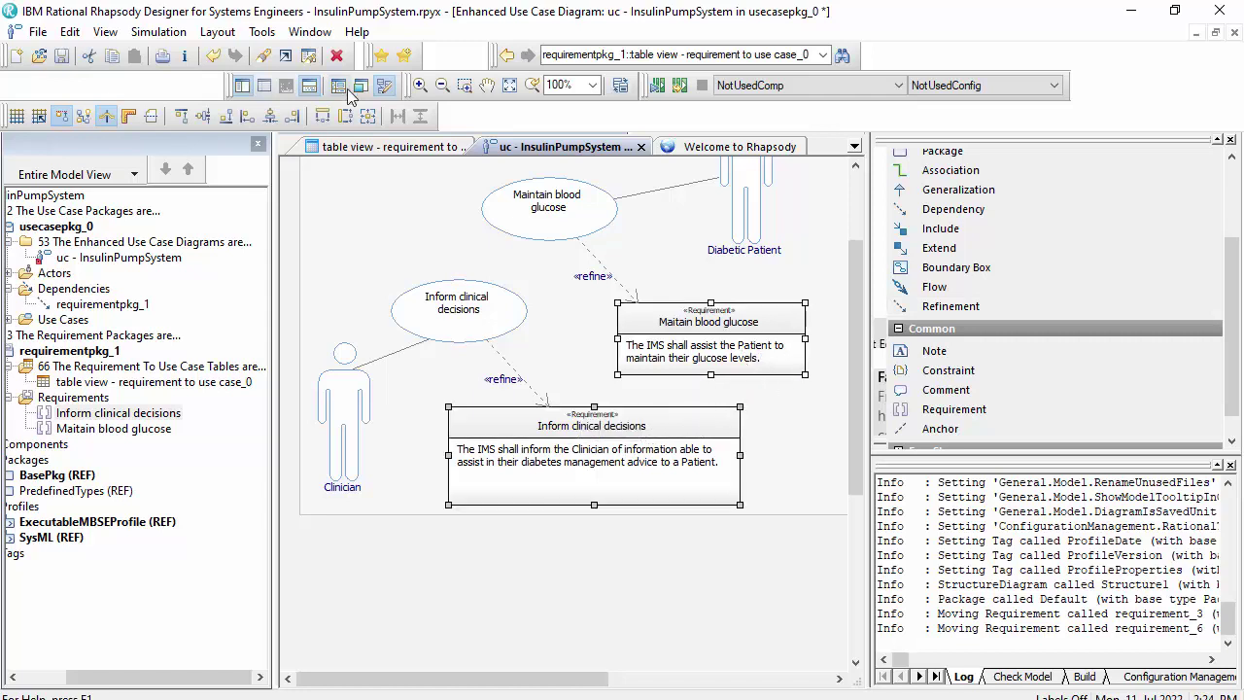
left_click(367, 115)
Move the "Inform clinical decisions" requirement lower, the Diabetic Patient actor farther right, and the "Maitain blood glucose" requirement into the space between them.
left_click_drag(614, 468, 606, 504)
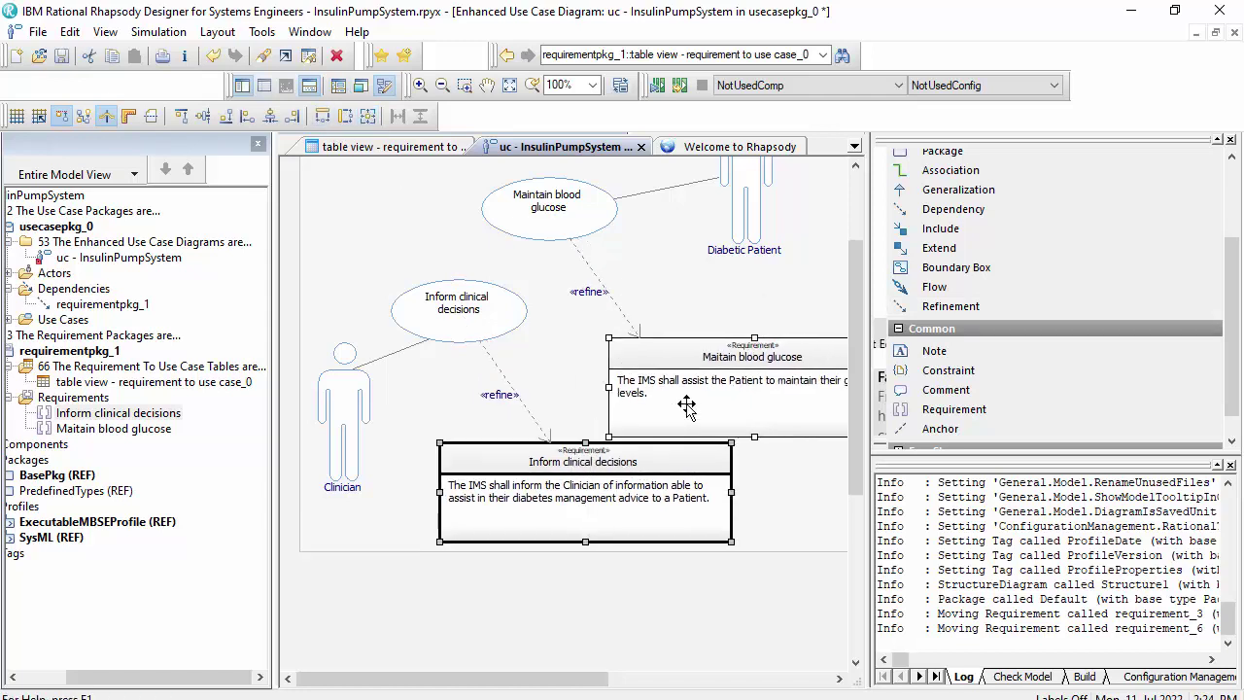
left_click(711, 375)
left_click(756, 234)
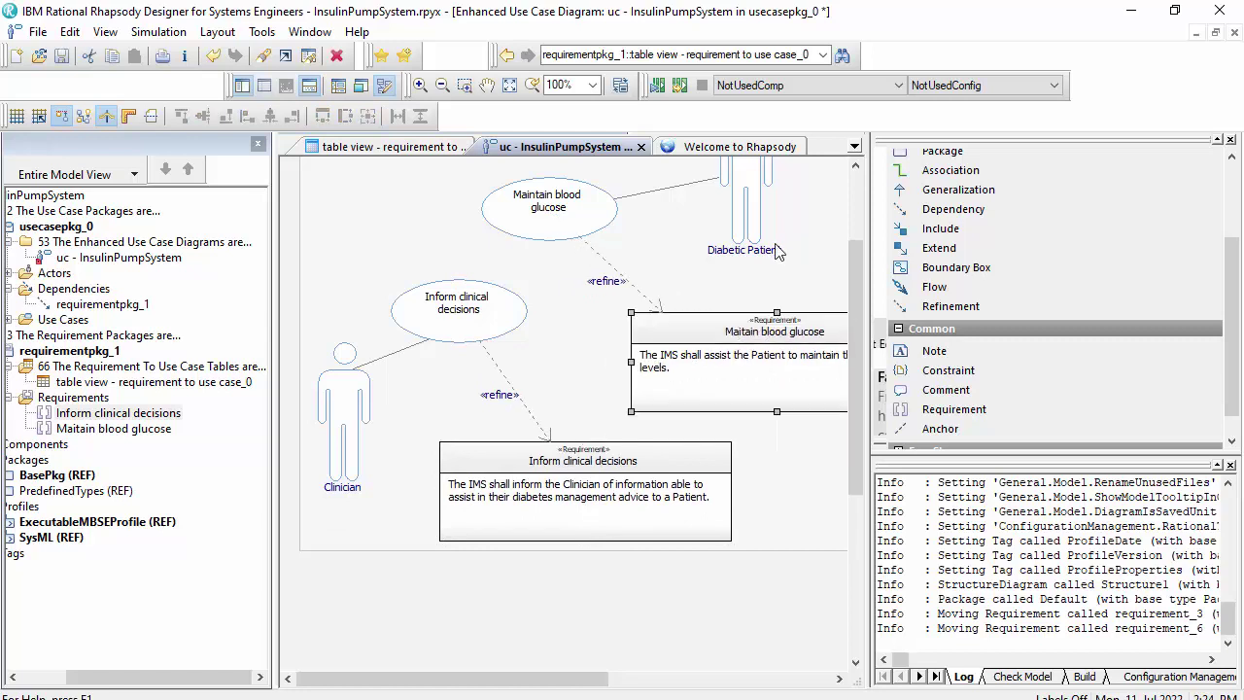
scroll(778, 252, "up", 2)
left_click_drag(749, 236, 799, 233)
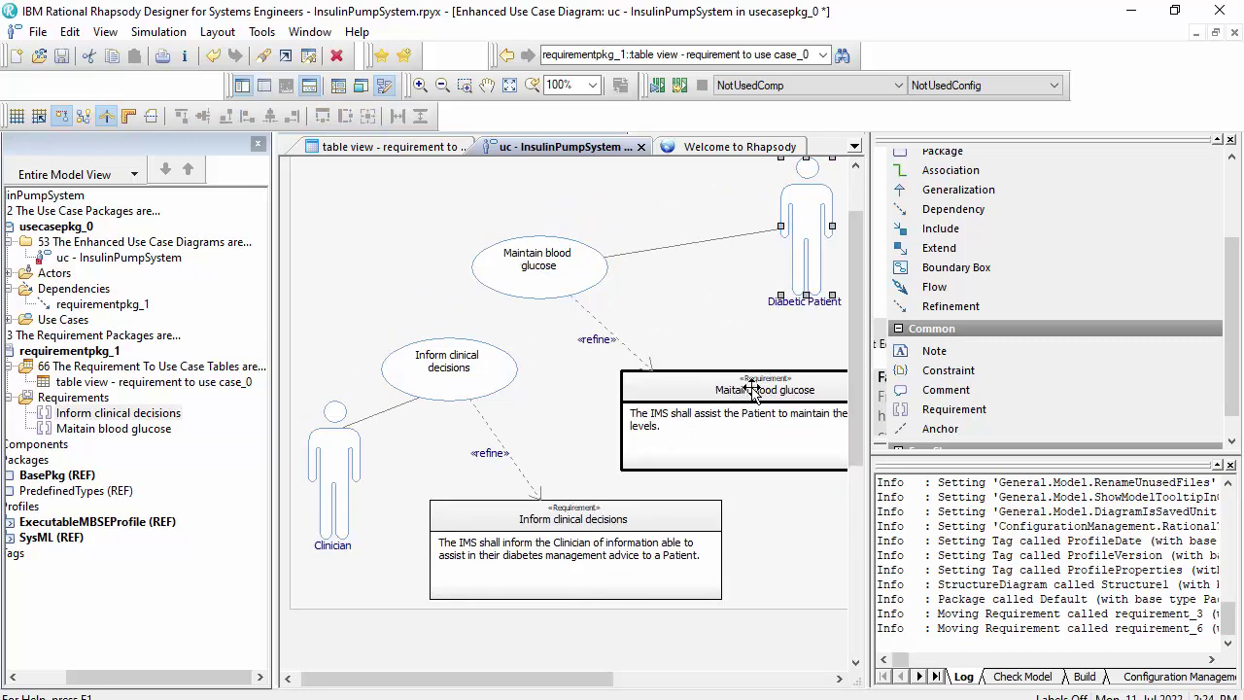
left_click_drag(740, 375, 699, 362)
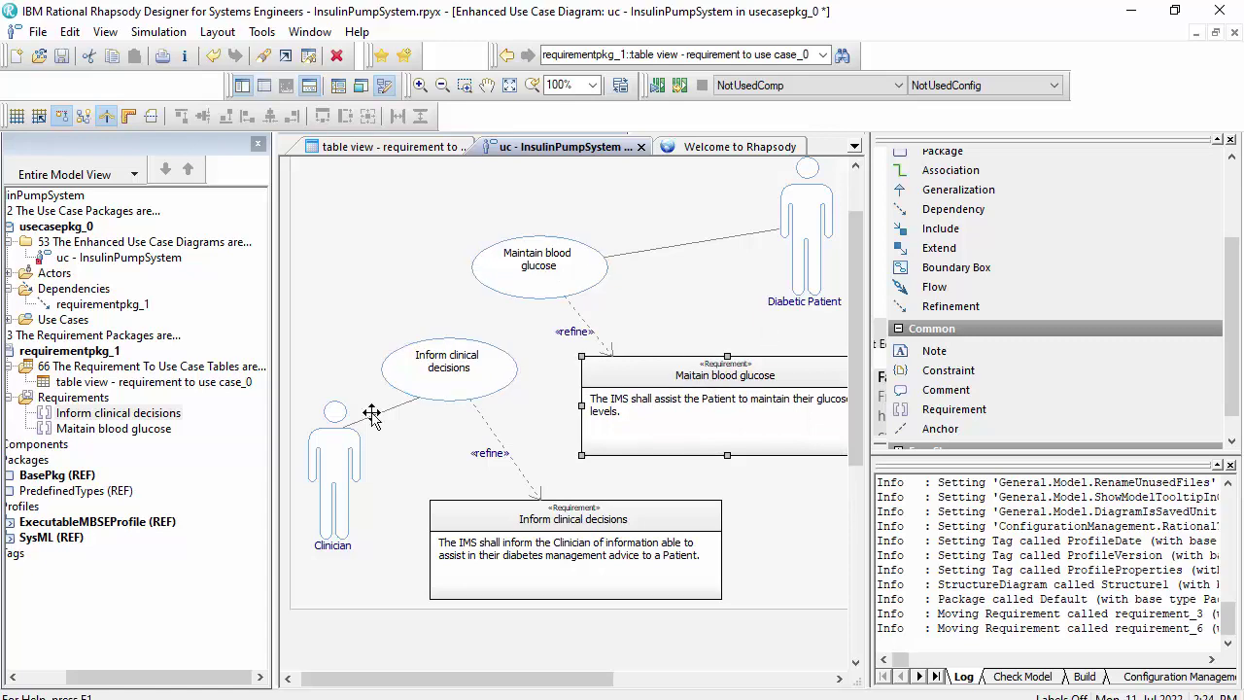
Refresh the Requirement To Use Case table view so it includes the newly added requirement.
scroll(467, 513, "down", 1)
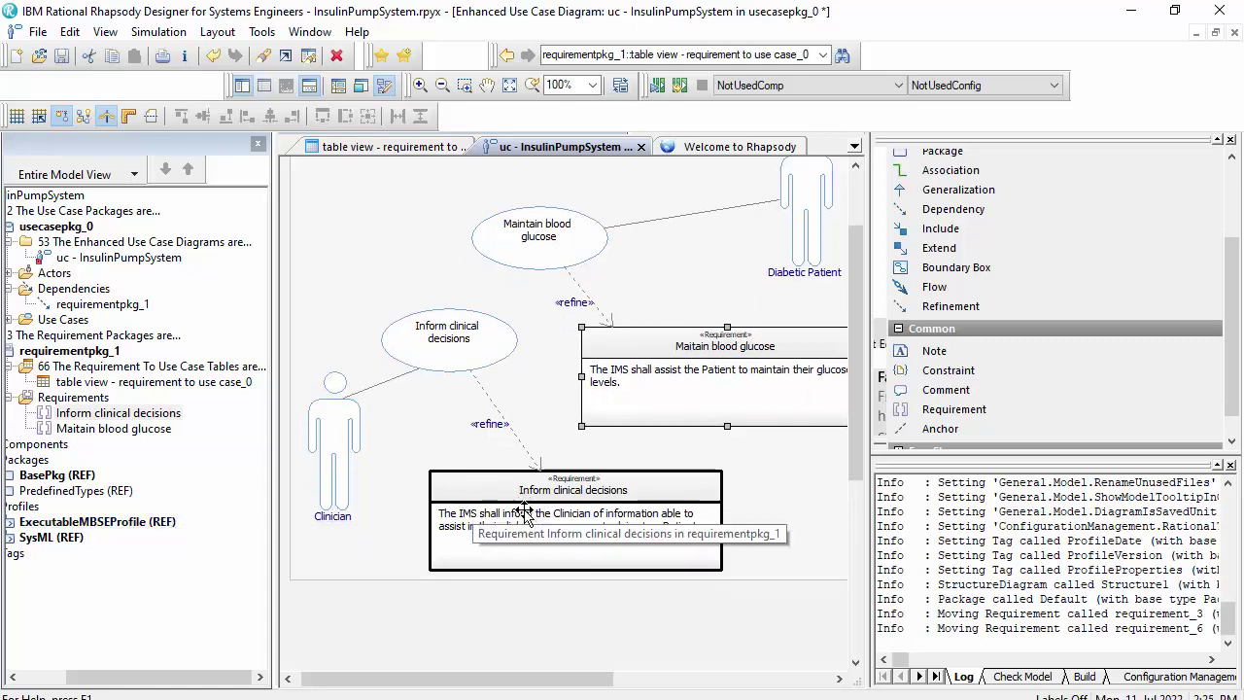
left_click(442, 146)
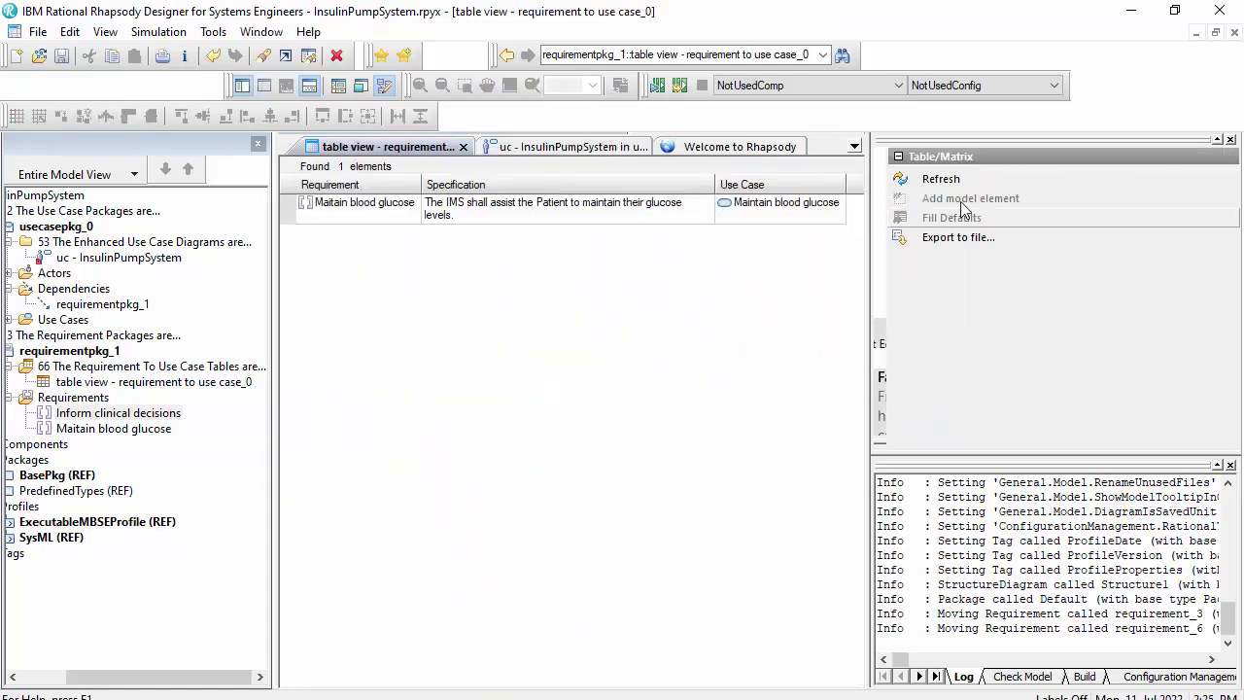
left_click(940, 181)
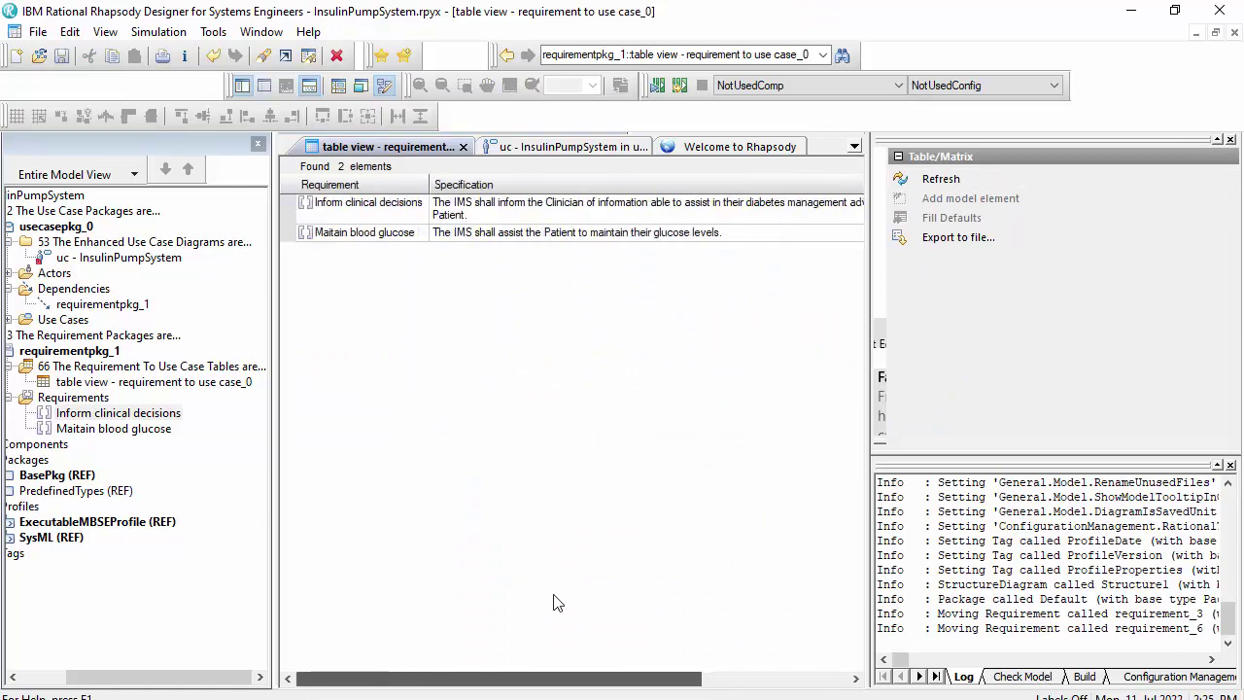
Add a Simple Requirements Table view to requirementpkg_1, keeping its default name.
right_click(85, 351)
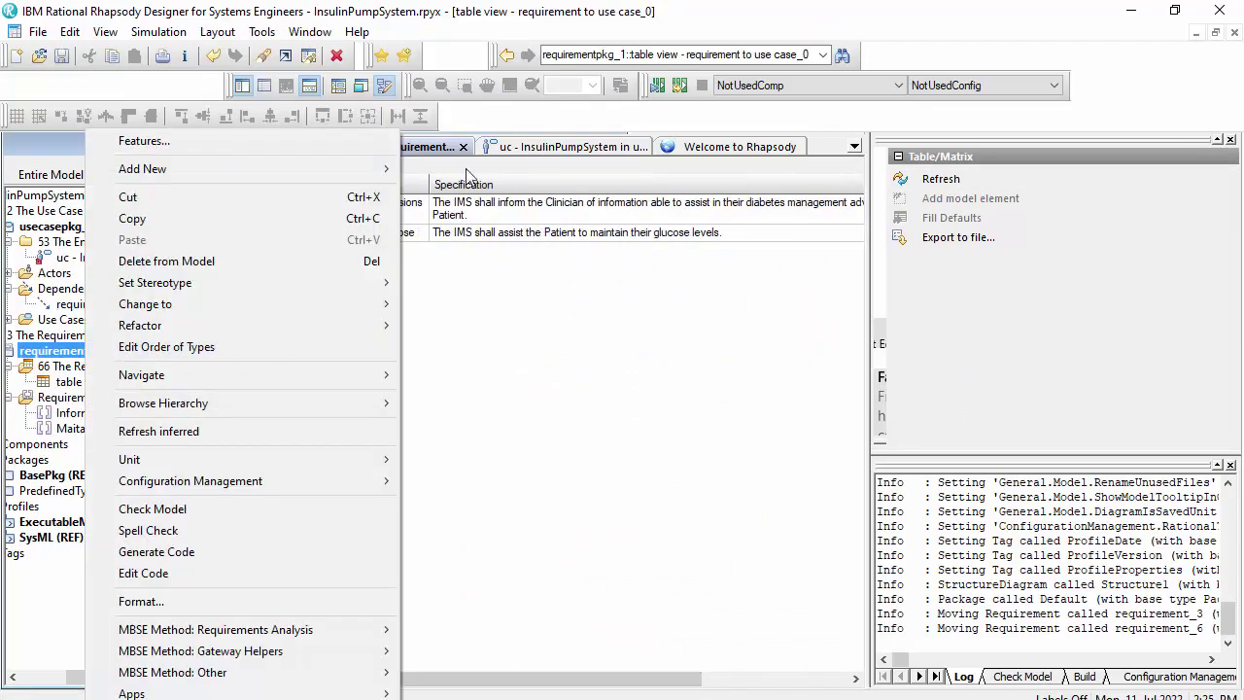
mouse_move(369, 183)
mouse_move(508, 181)
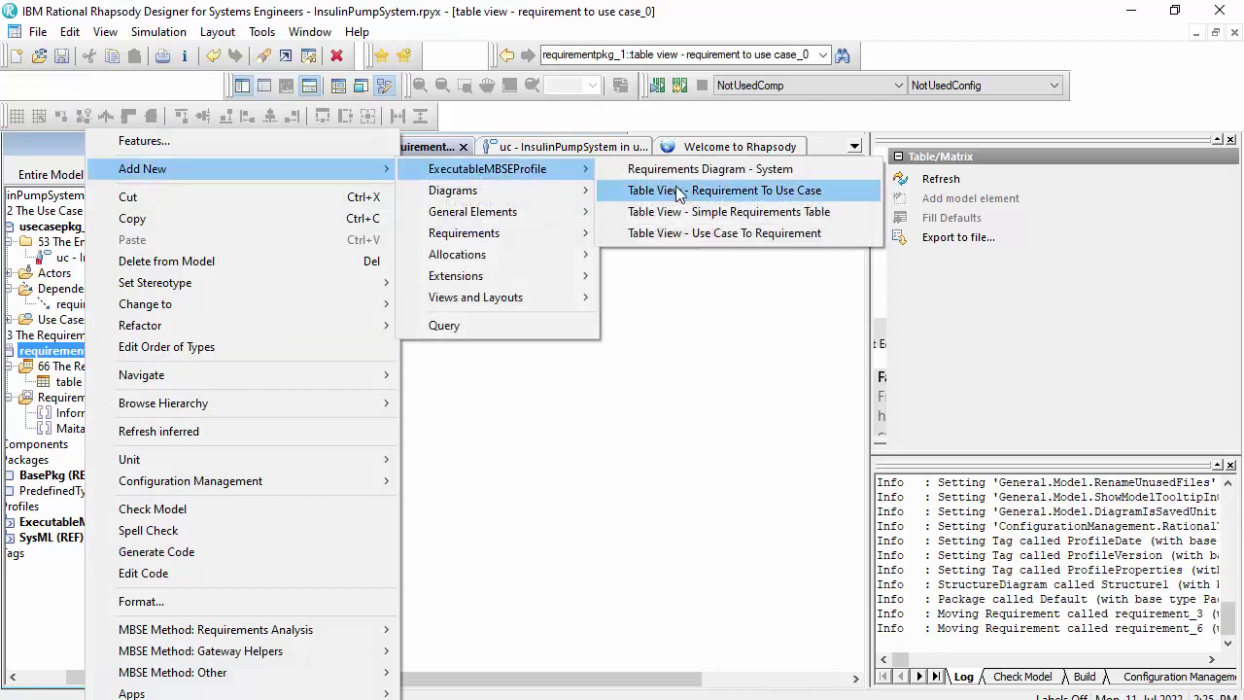
left_click(700, 212)
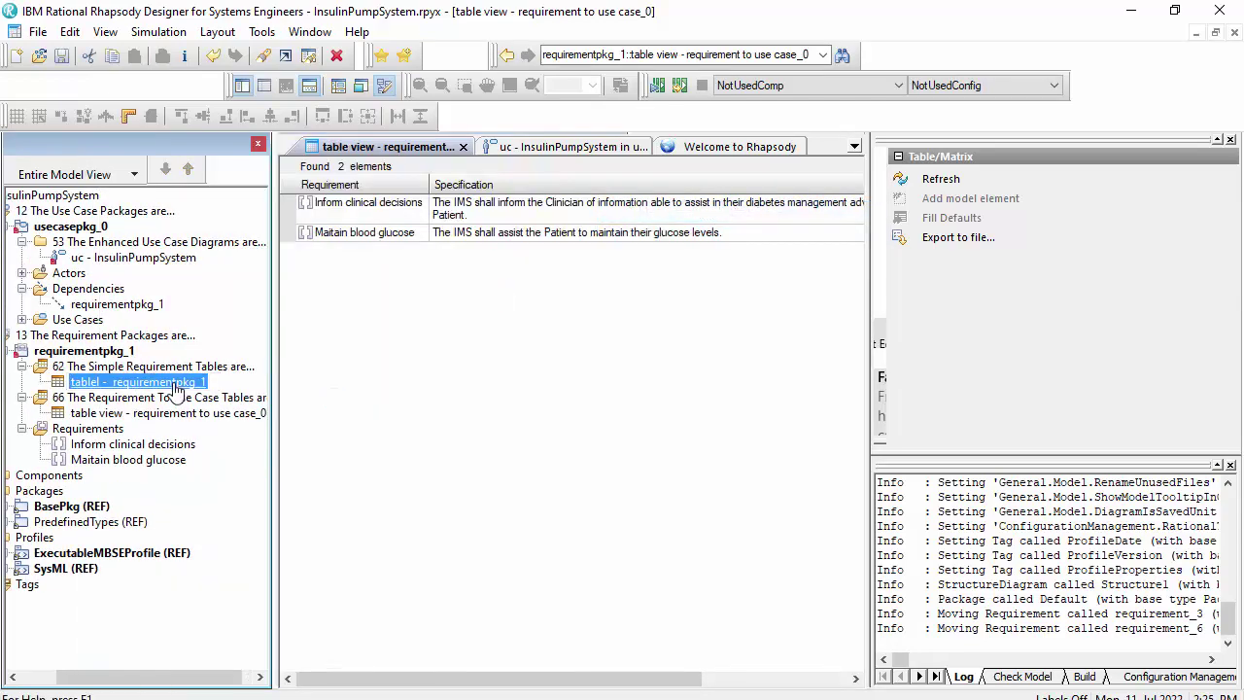
key("Return")
Add a Use Case To Requirement table view to requirementpkg_1, keeping its default name.
right_click(85, 351)
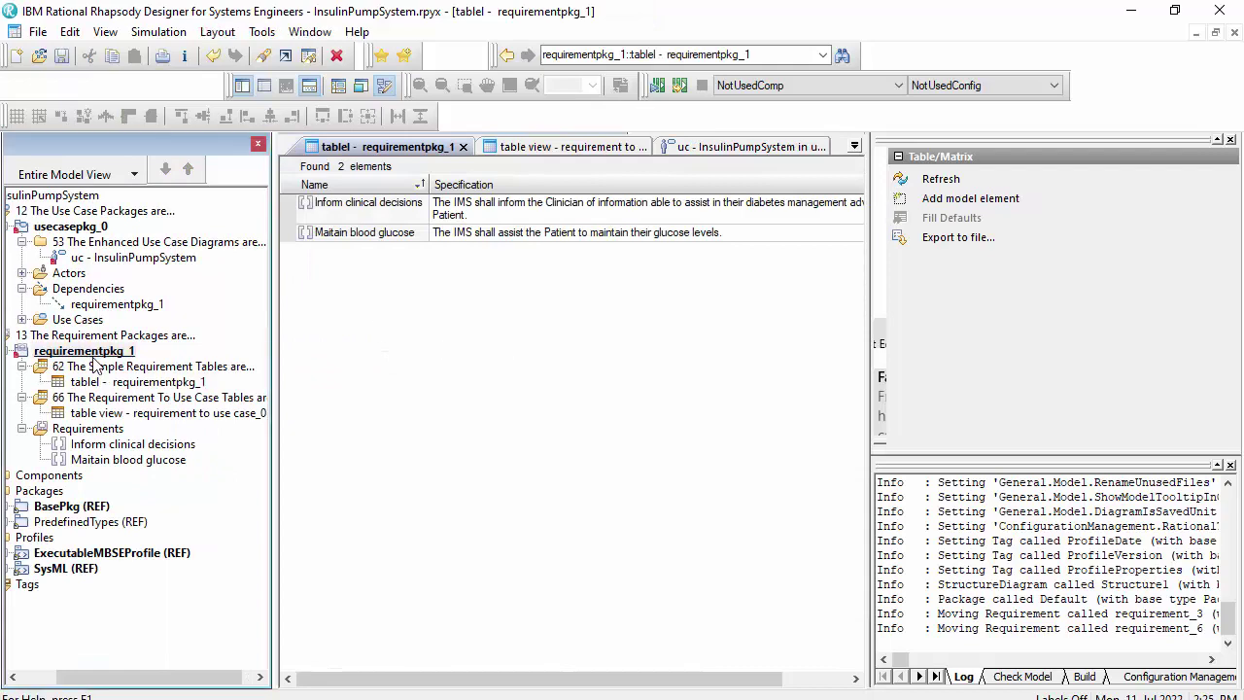
mouse_move(359, 169)
mouse_move(509, 175)
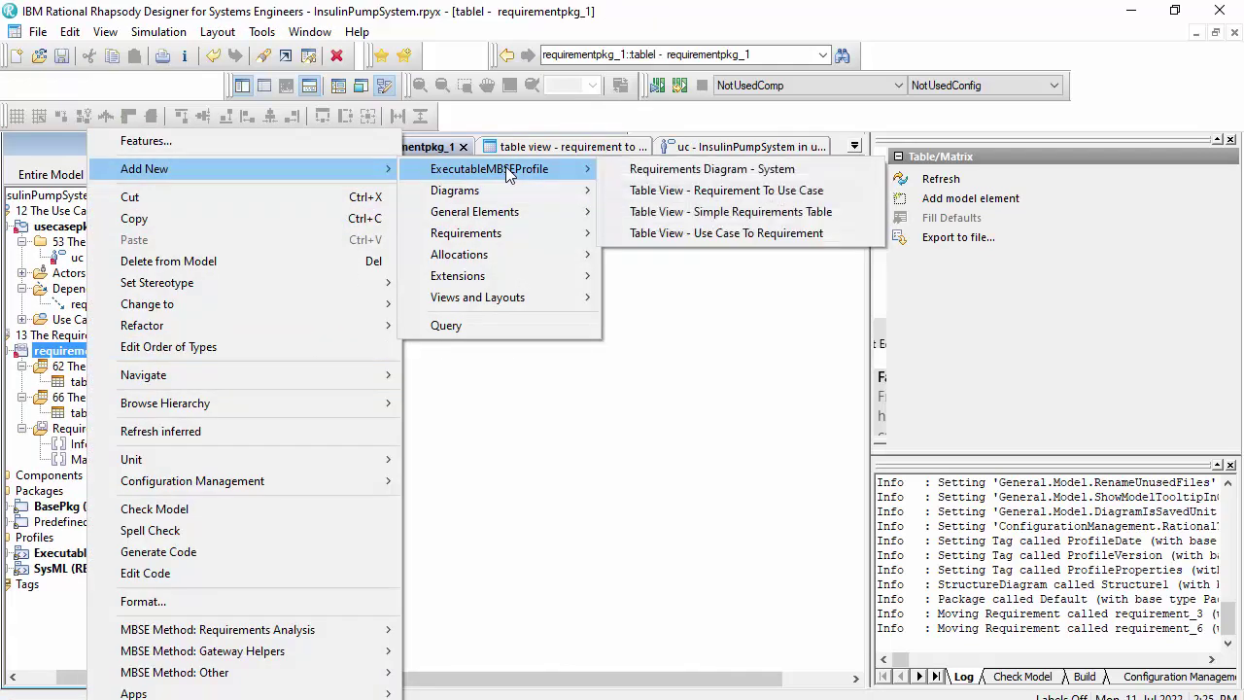
left_click(716, 233)
key("Return")
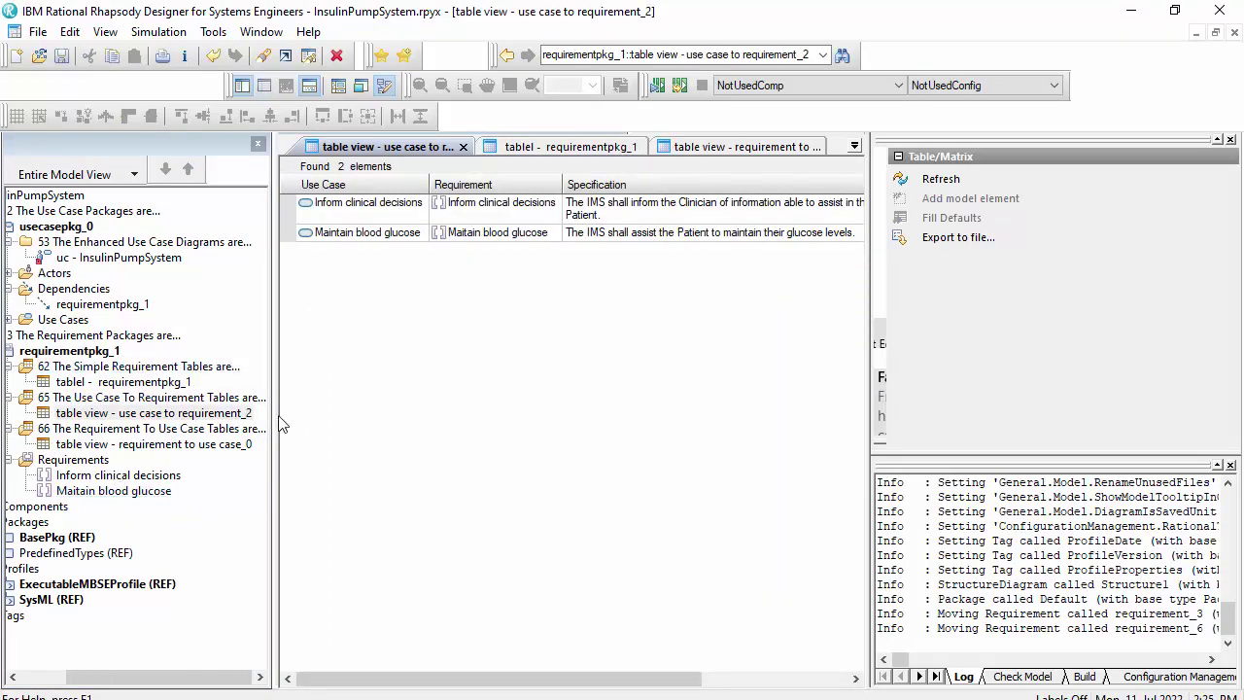
Widen the model browser and examine the layout and scope in the Use Case To Requirement table view's features.
left_click_drag(282, 425, 451, 418)
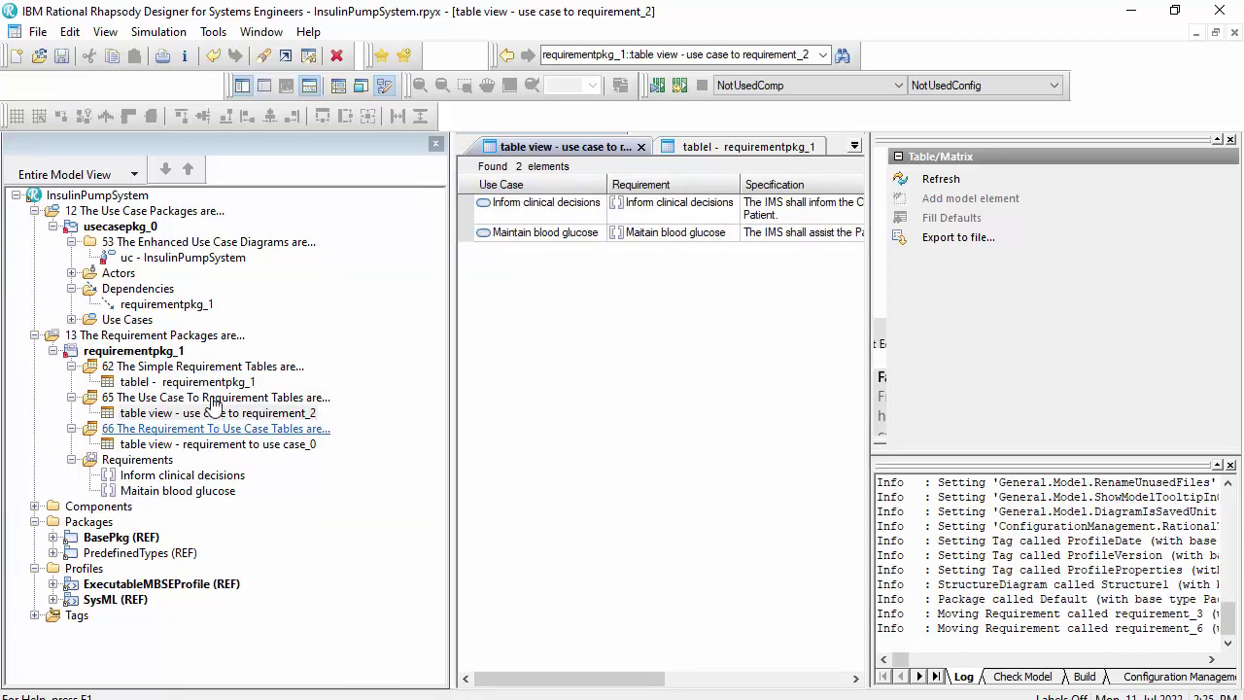
right_click(250, 416)
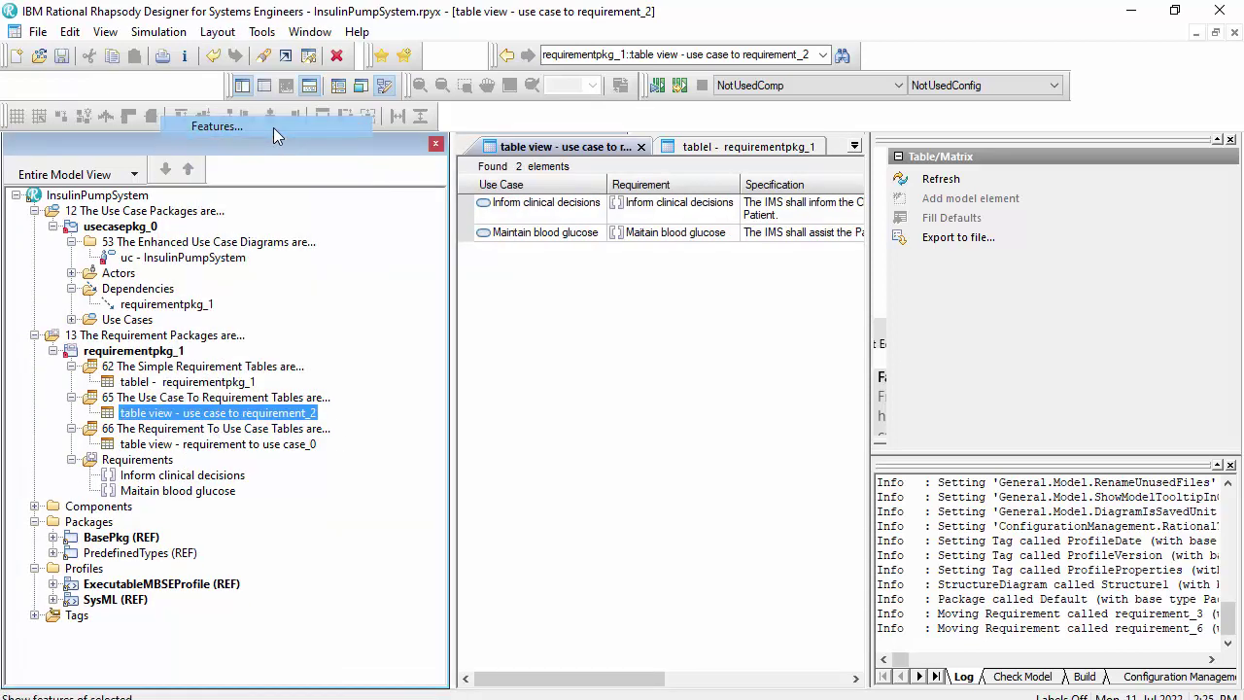
left_click(273, 127)
left_click_drag(346, 419, 660, 596)
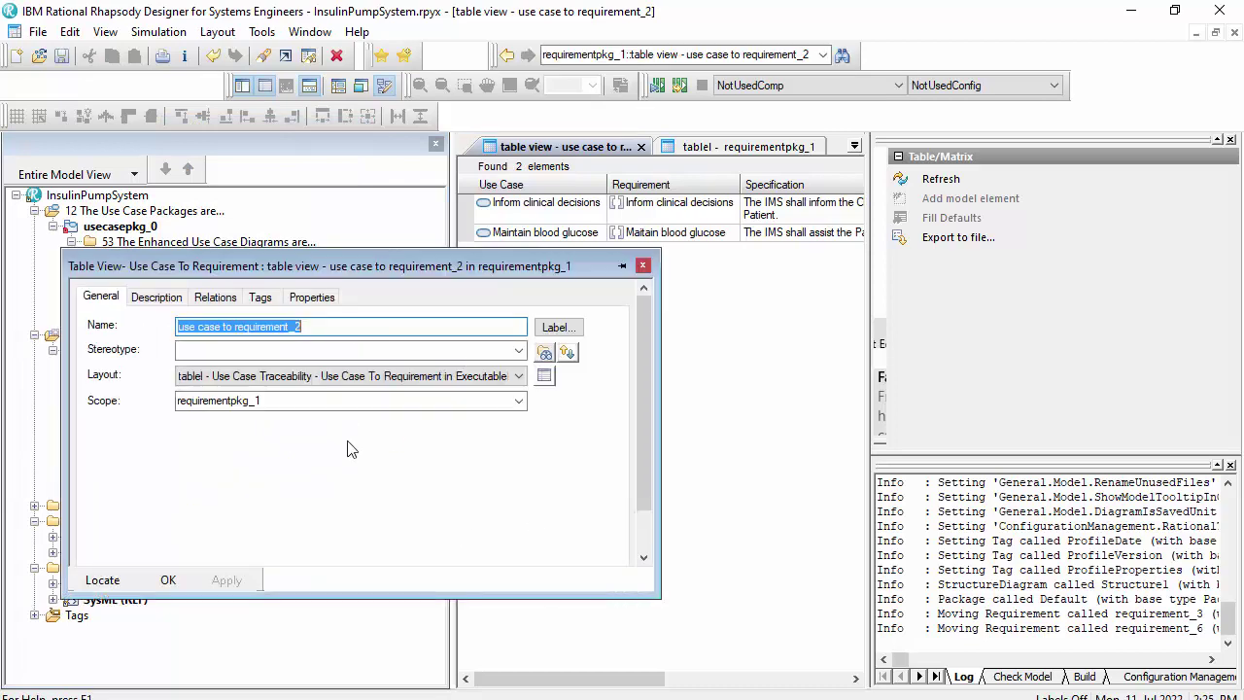
left_click(168, 581)
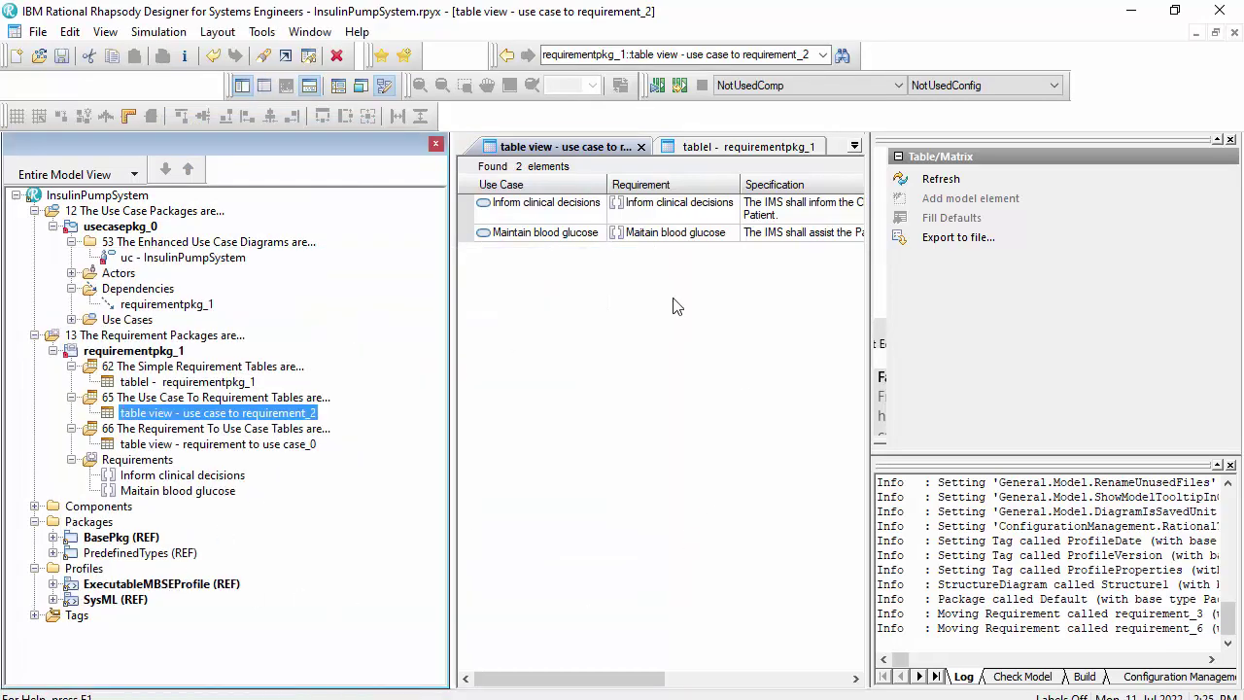
Return to the uc - InsulinPumpSystem use case diagram.
left_click(767, 146)
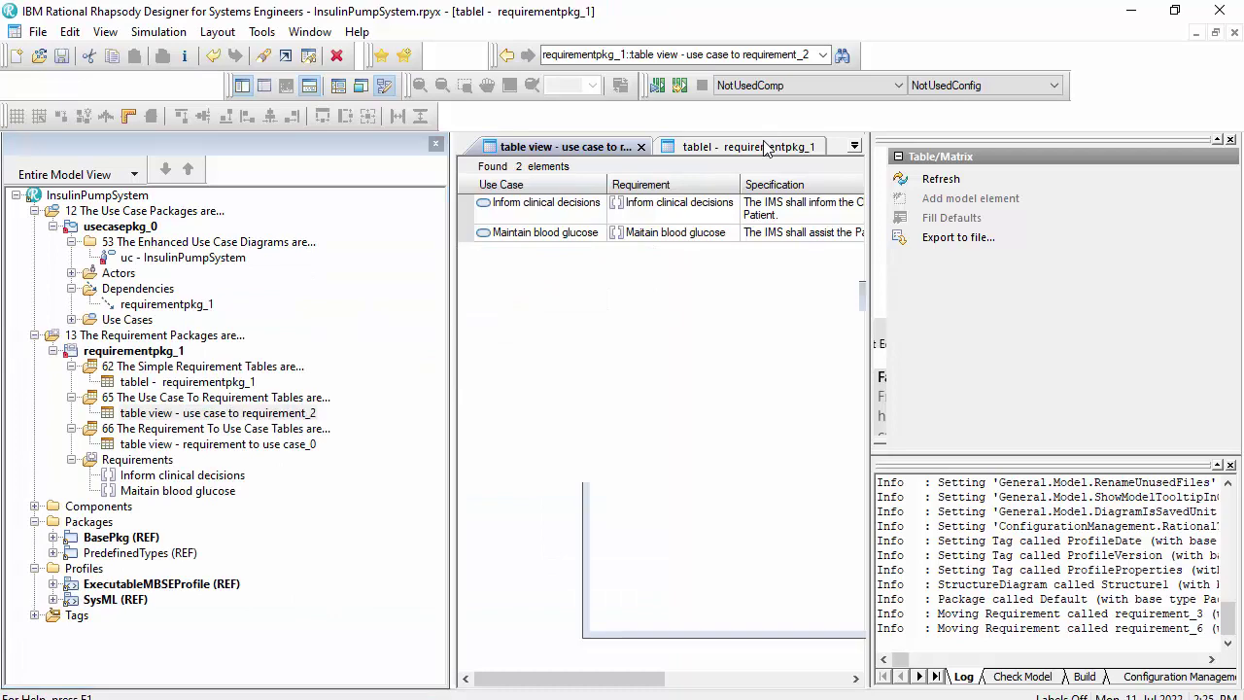
left_click(855, 146)
left_click(714, 190)
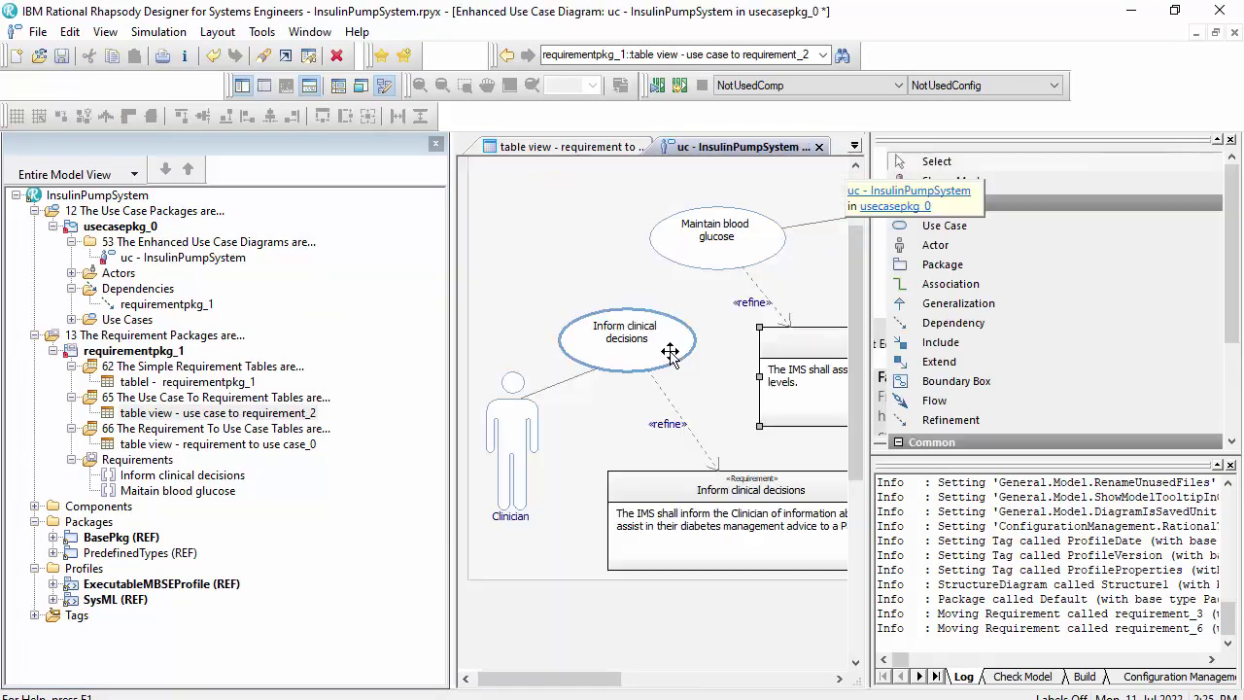
Narrow the model browser and create the text-based activity diagram for the Maintain blood glucose use case.
left_click_drag(445, 319, 309, 319)
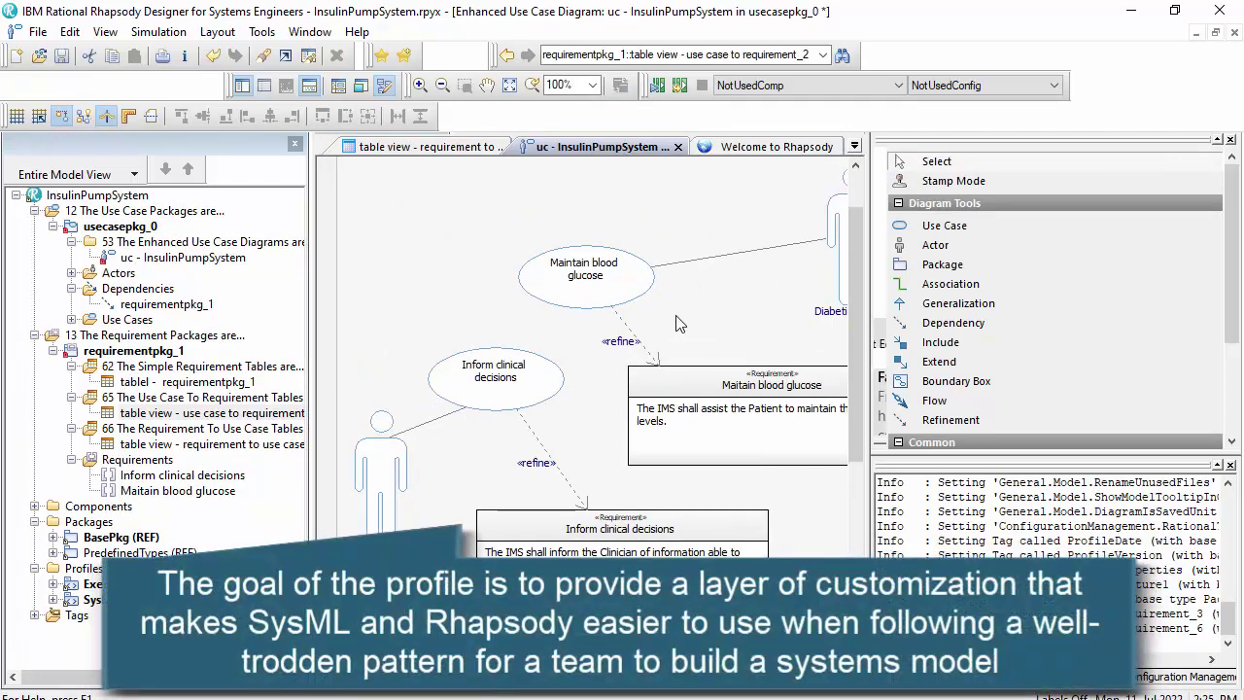
left_click(612, 287)
double_click(622, 288)
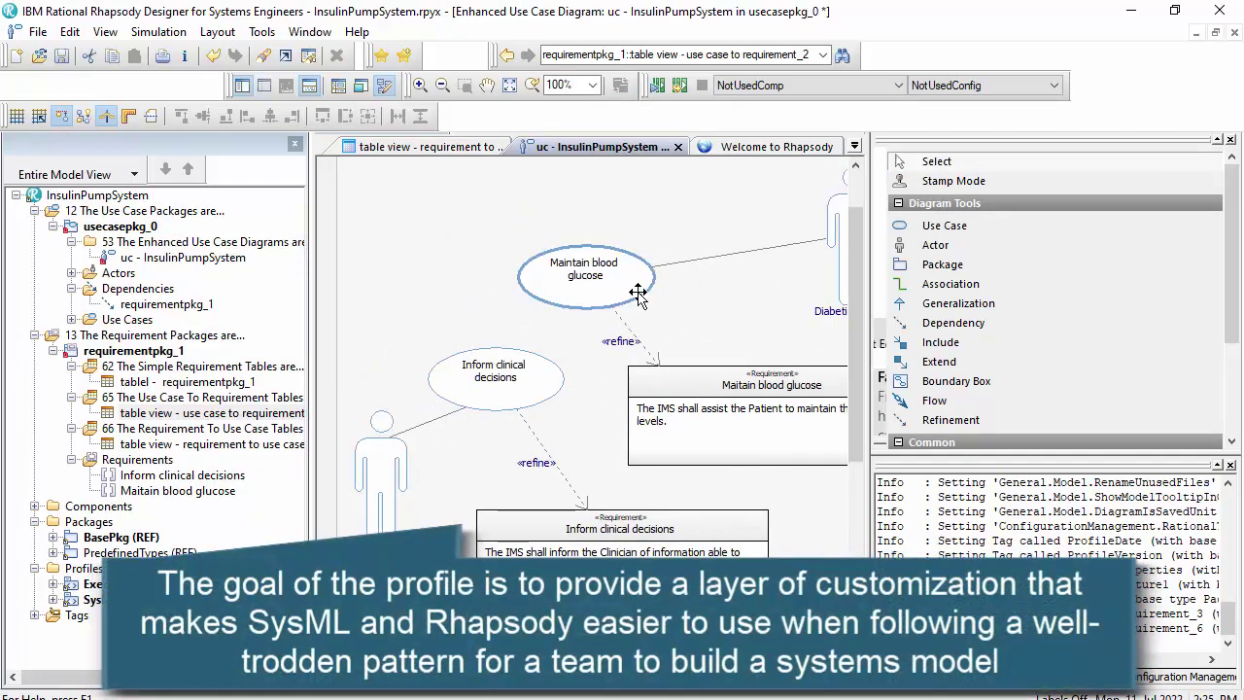
left_click(597, 386)
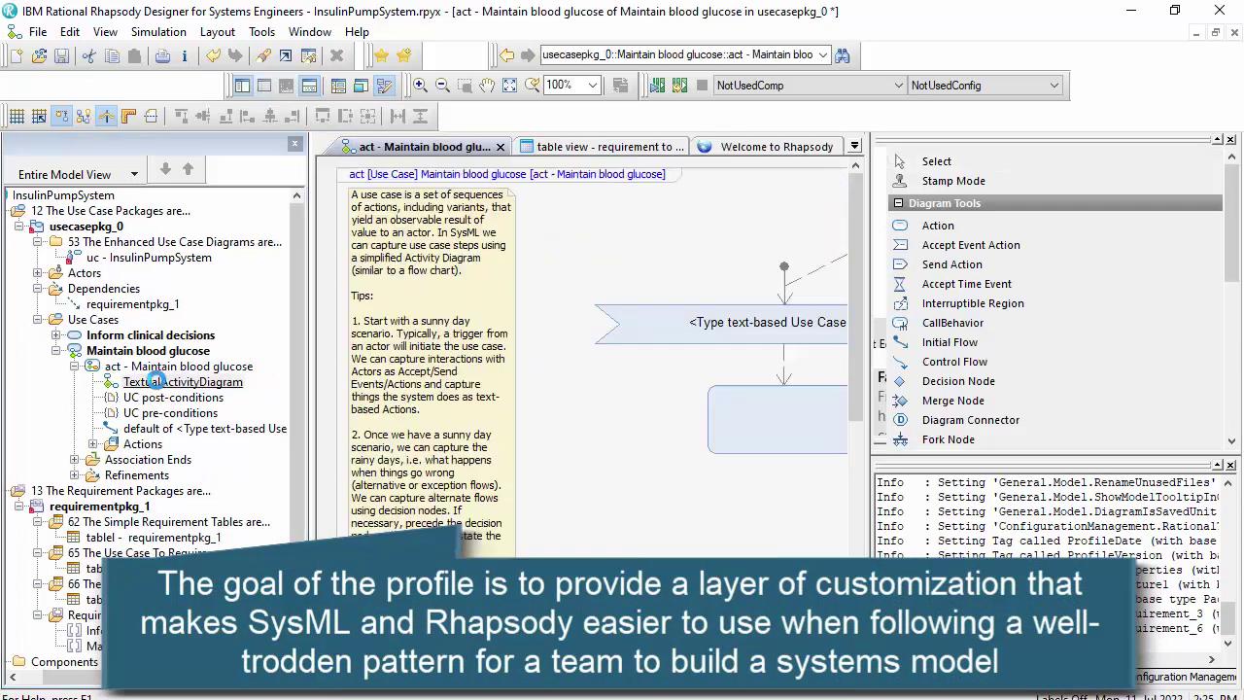
left_click_drag(507, 678, 638, 671)
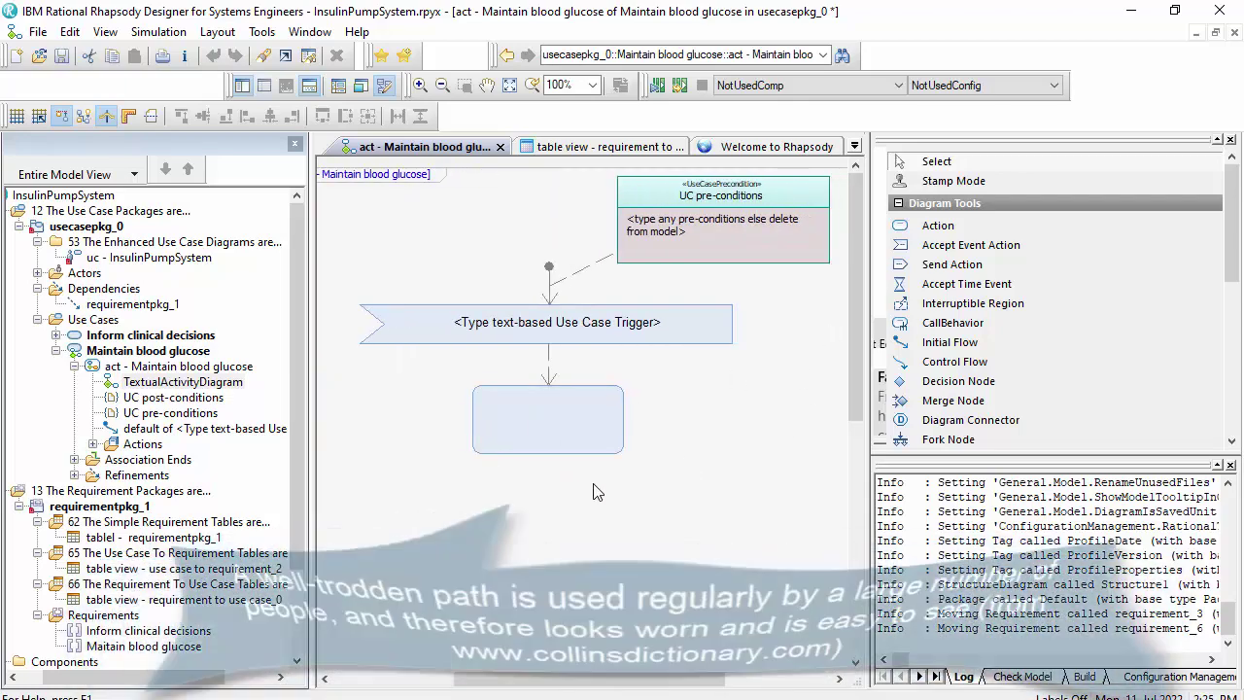
scroll(619, 496, "down", 2)
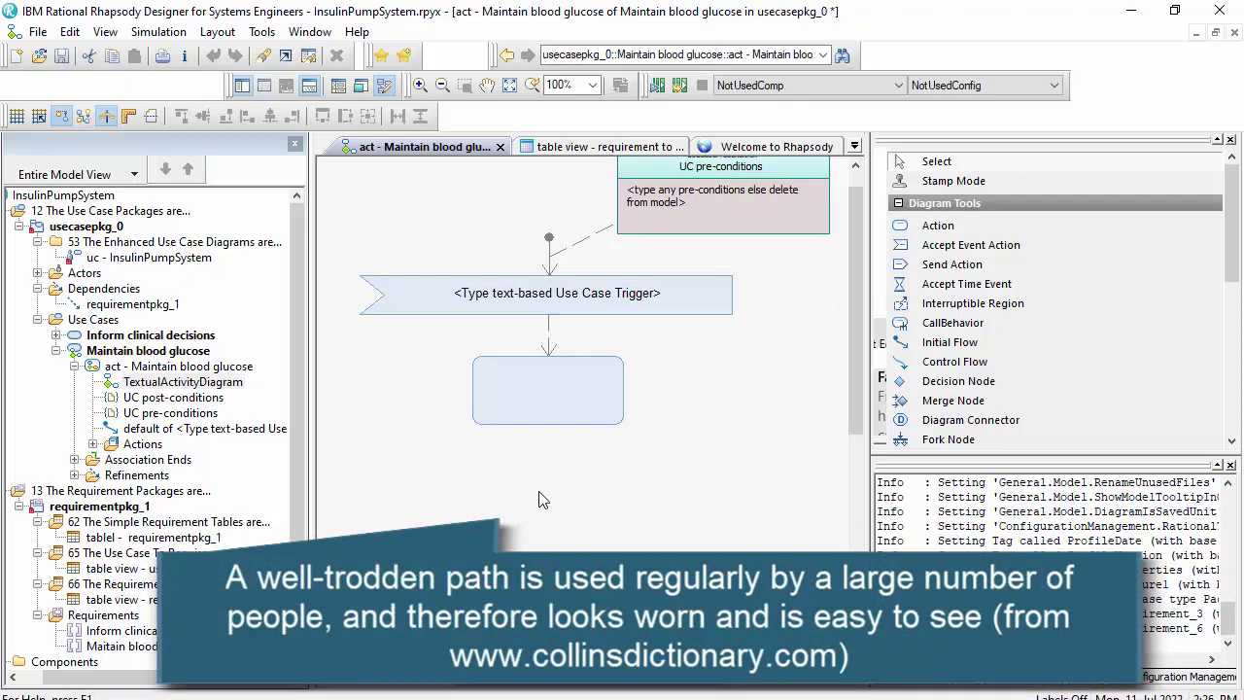
scroll(544, 497, "up", 2)
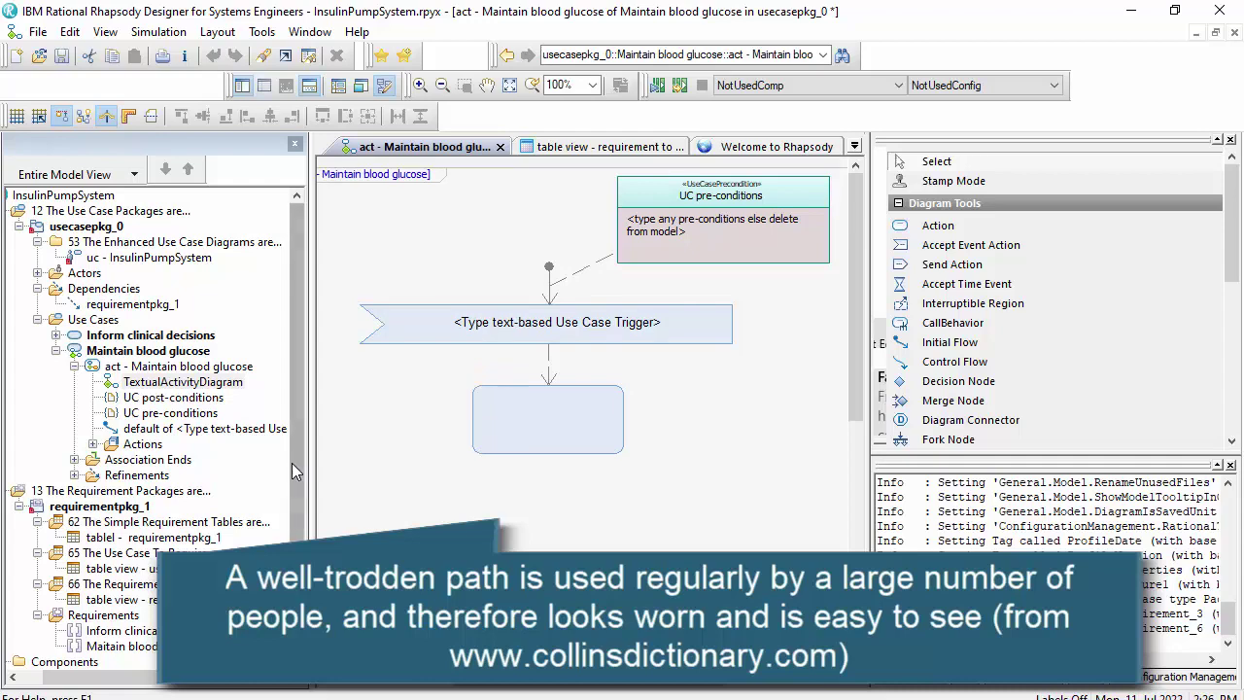
Collapse the Dependencies and Use Cases branches of usecasepkg_0 and add a 10 Context Package to the InsulinPumpSystem project, keeping its default name.
left_click(38, 289)
left_click(38, 304)
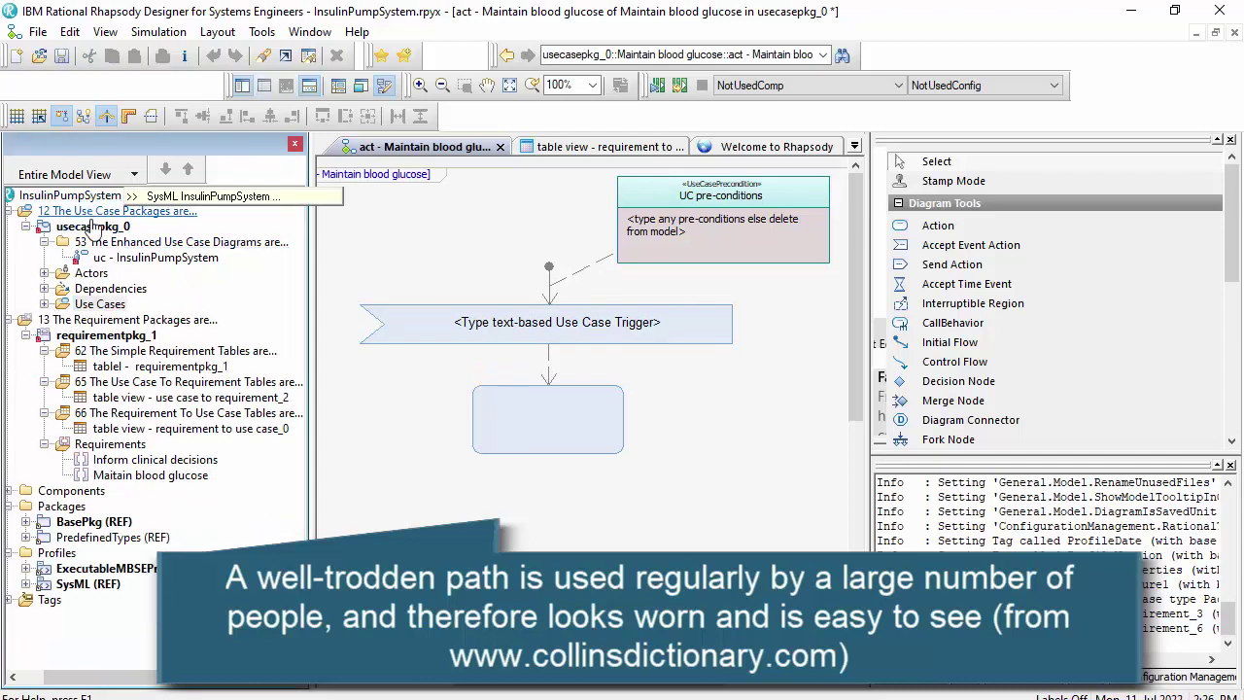
mouse_move(109, 250)
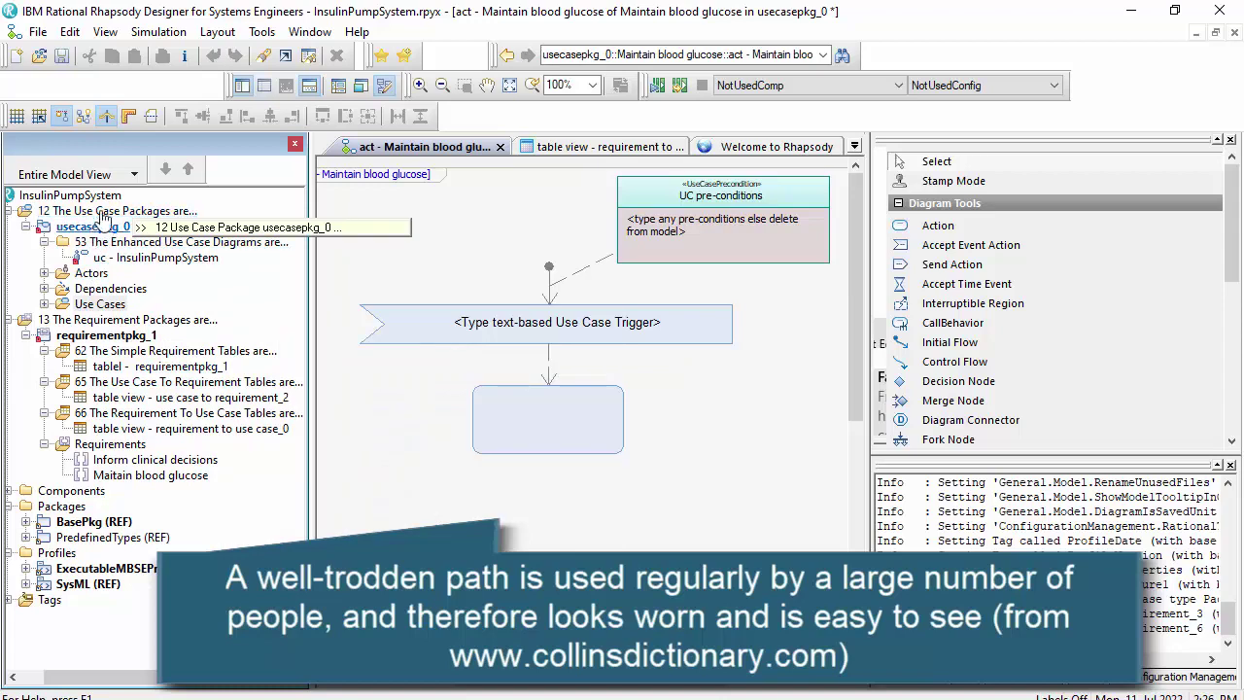
right_click(108, 195)
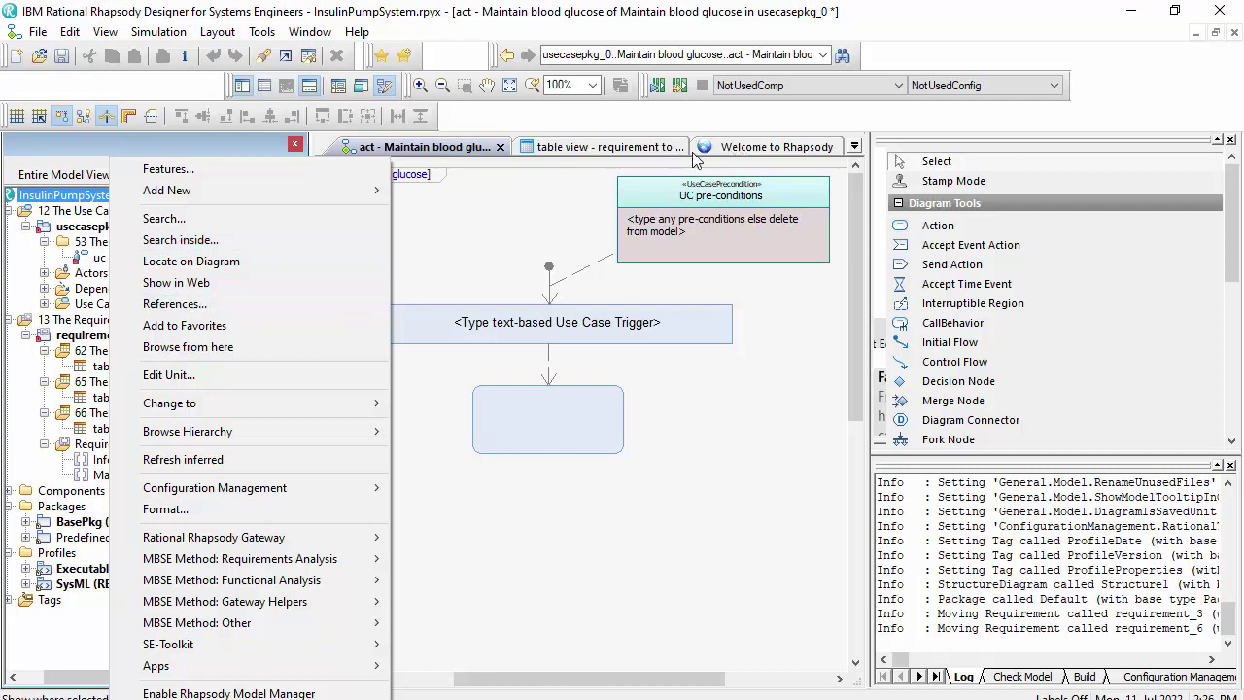
mouse_move(289, 188)
mouse_move(481, 195)
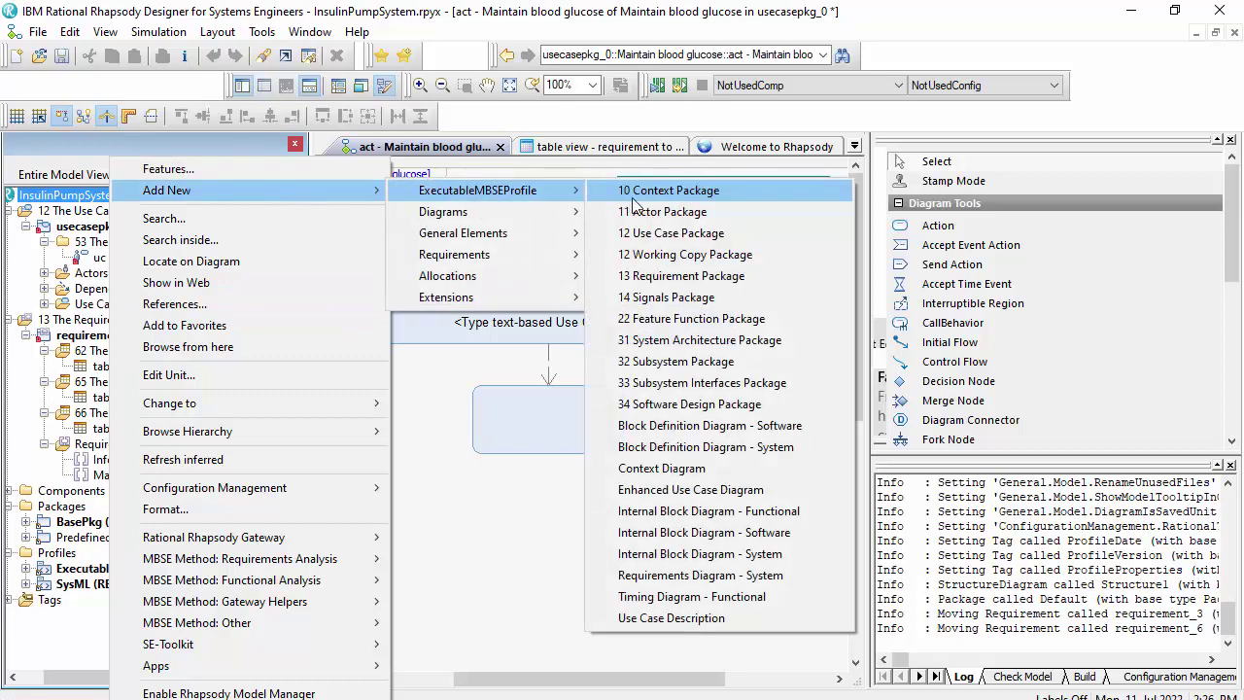
left_click(655, 200)
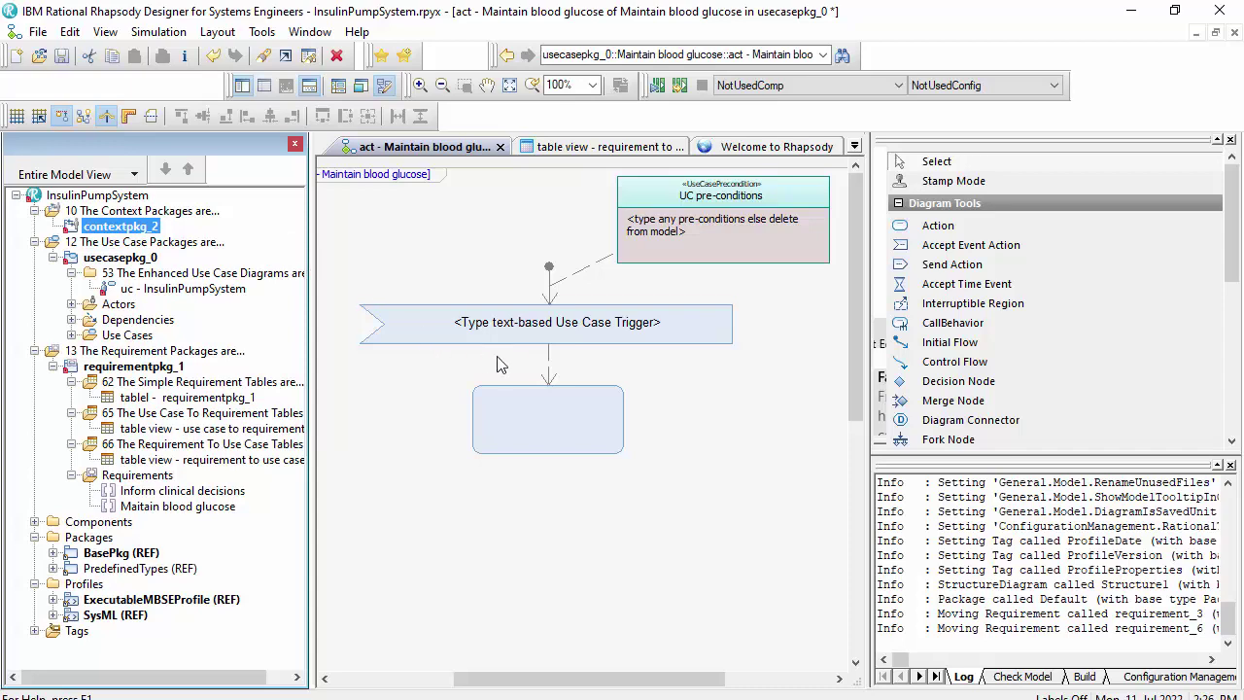
Add a Context Diagram named "ctx - InsulinPumpSystem" to contextpkg_2 without populating it.
right_click(149, 229)
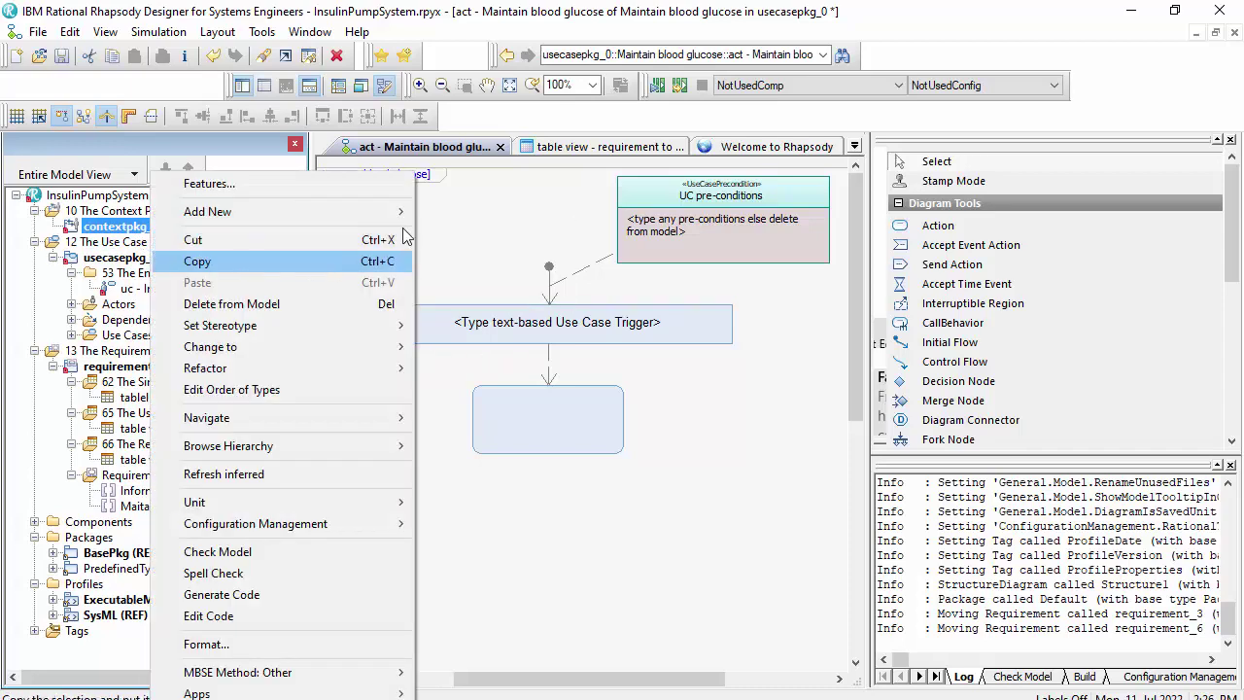
mouse_move(406, 208)
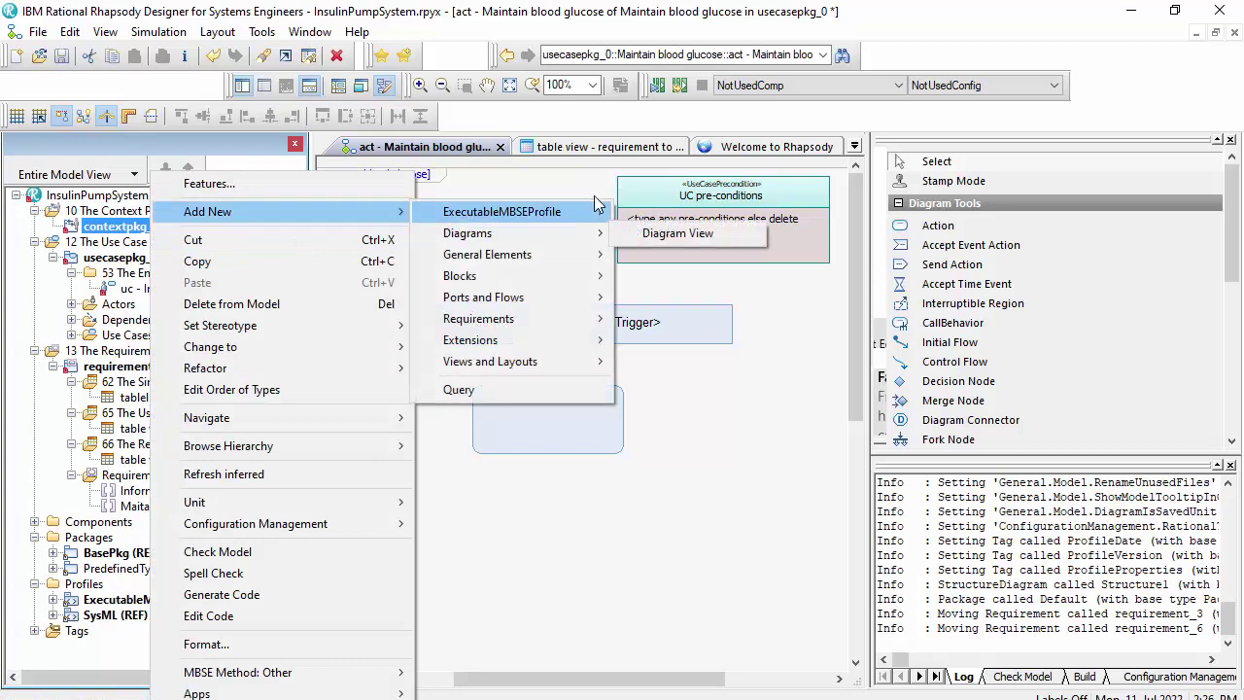
mouse_move(602, 207)
left_click(660, 255)
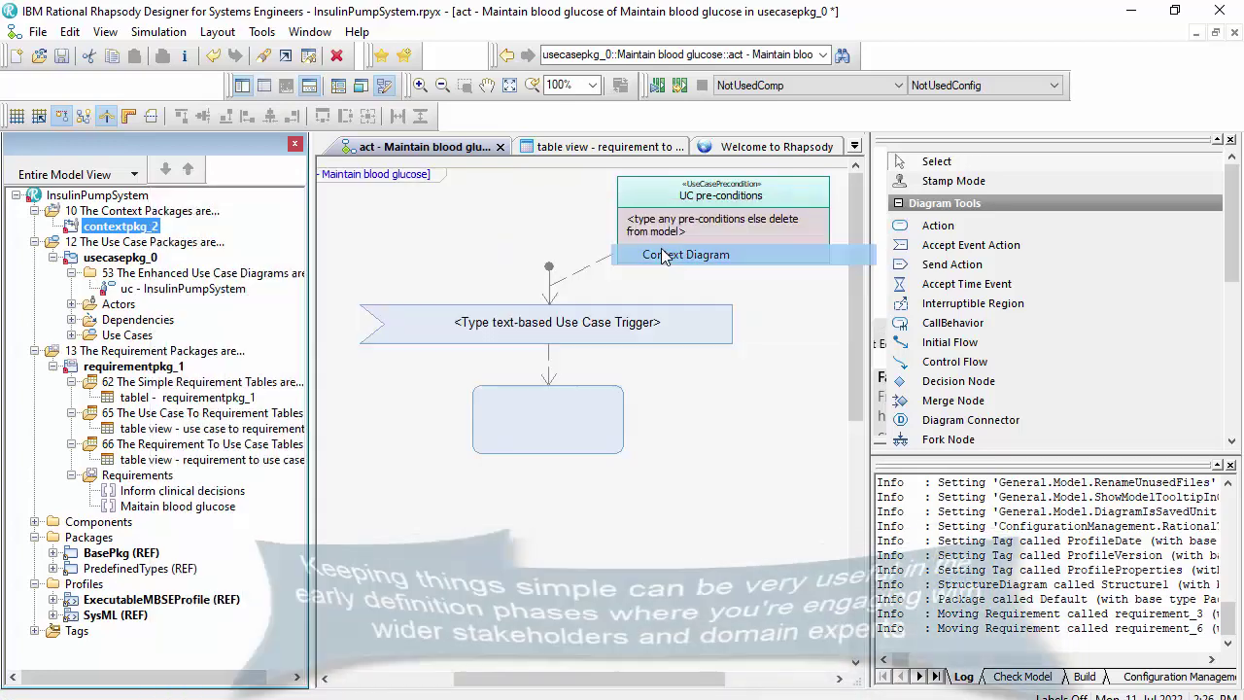
left_click(512, 355)
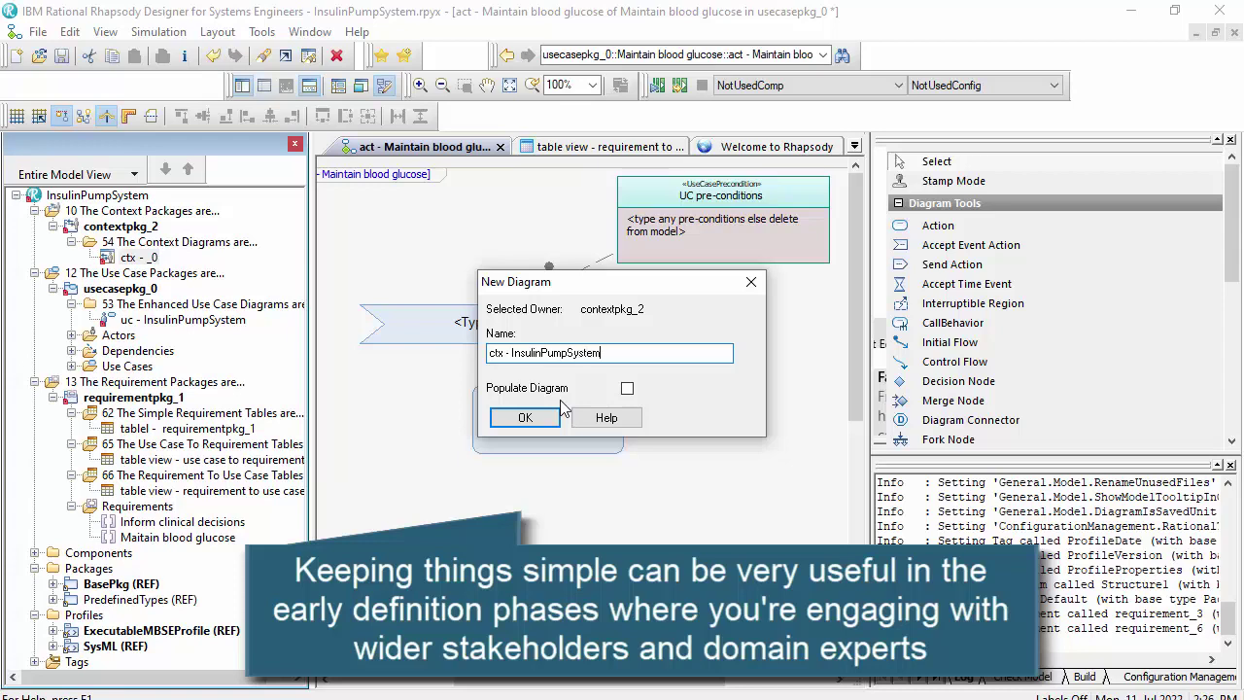
left_click(525, 417)
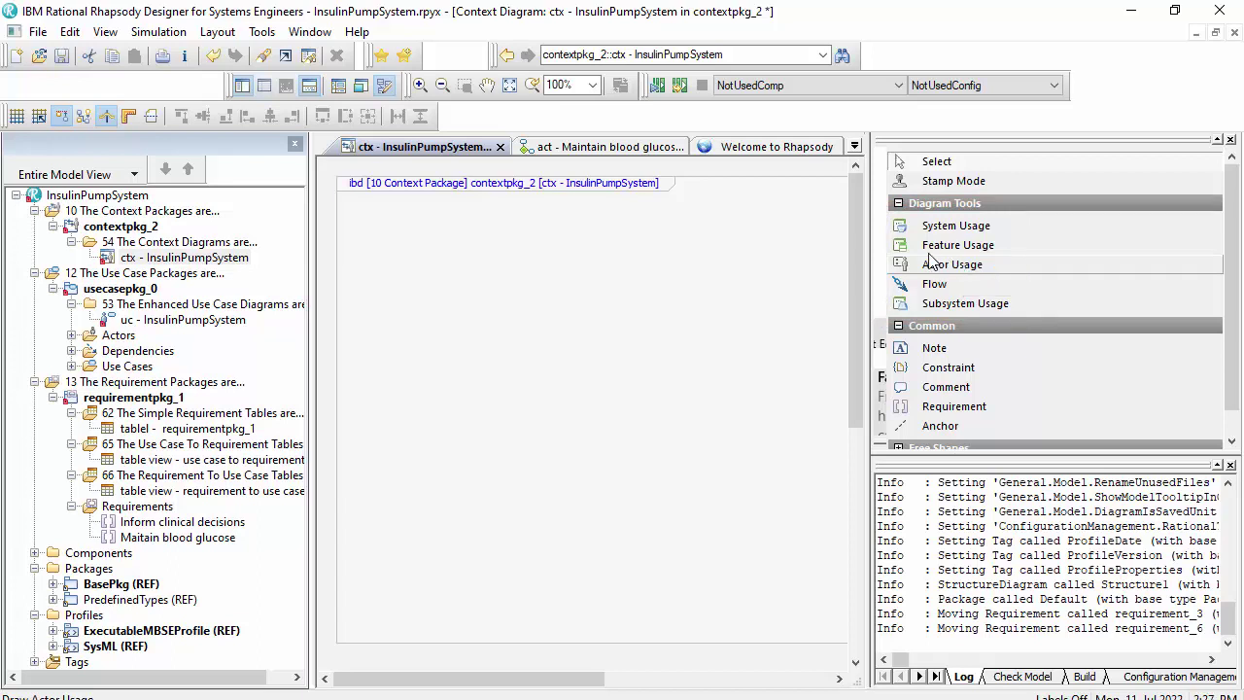
Place an actor usage named Patient on the left side of the context diagram.
left_click(958, 267)
left_click(463, 391)
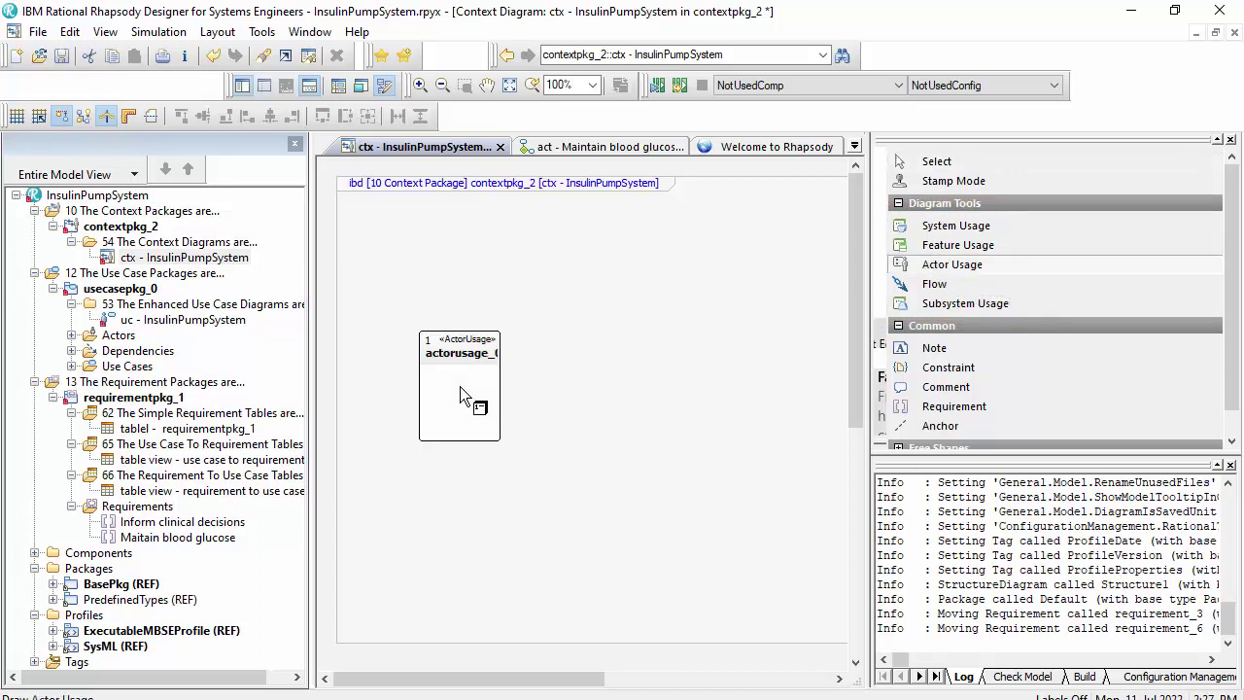
type("Patient")
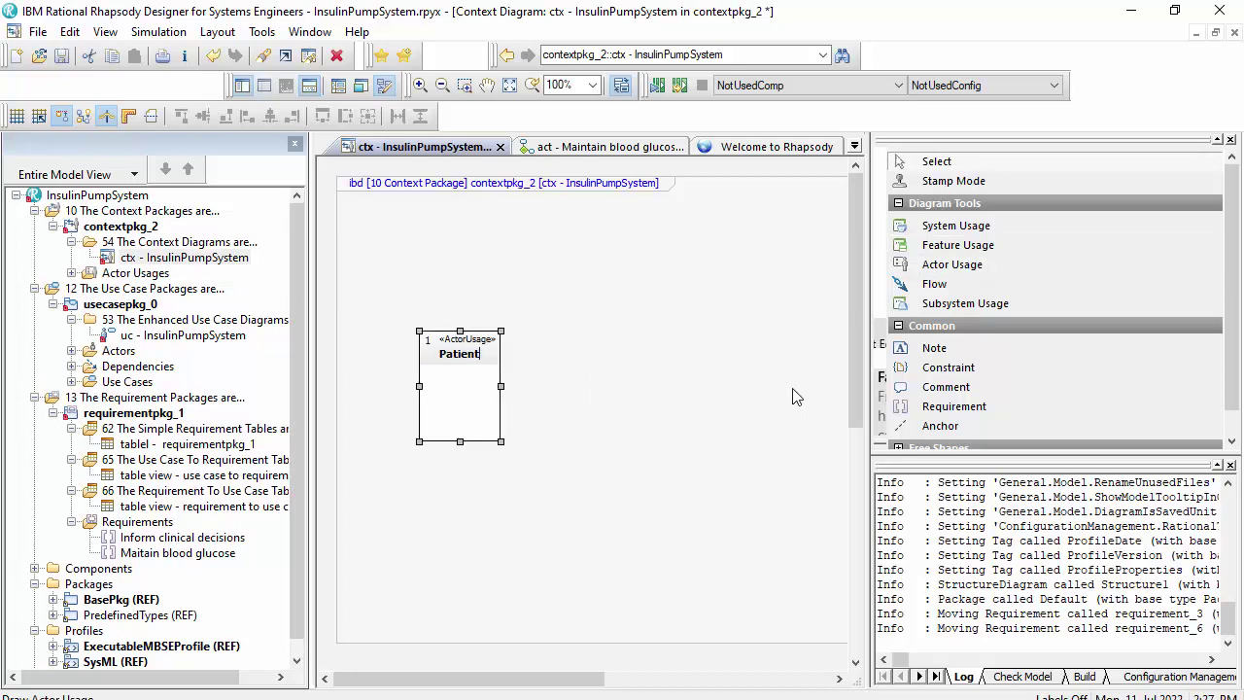
key("Return")
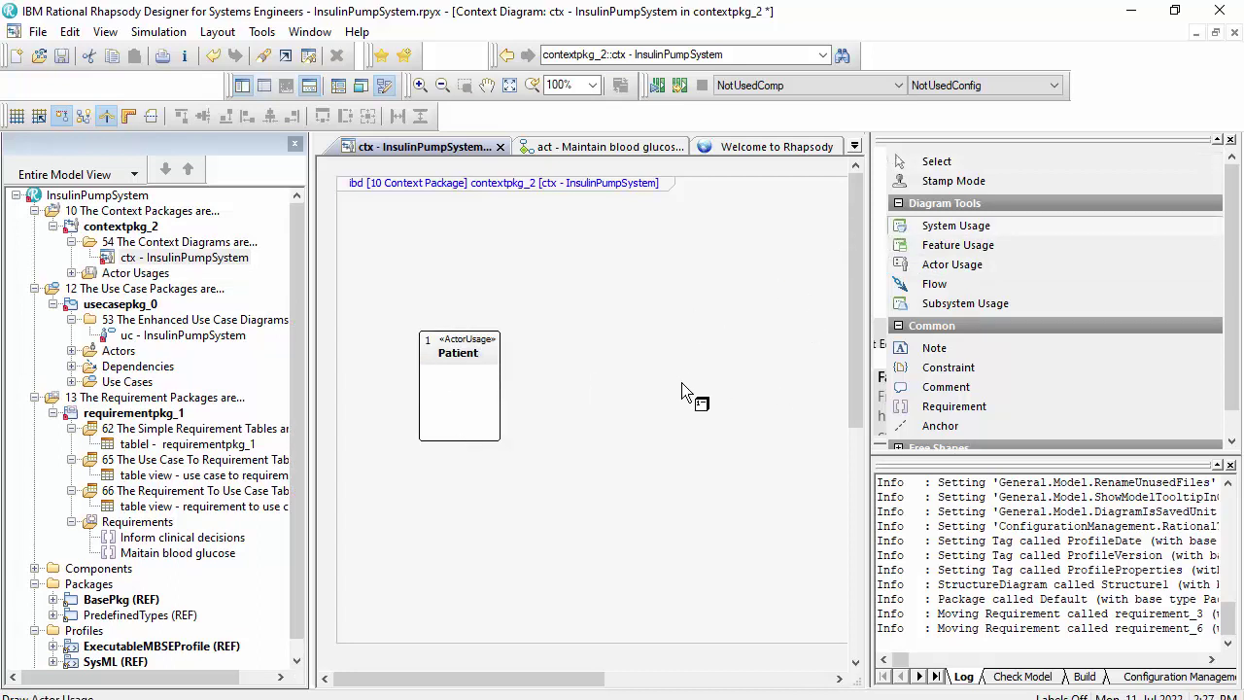
Place a system usage named "Insulin Pump System" to the right of Patient and shift both shapes slightly left.
left_click(682, 387)
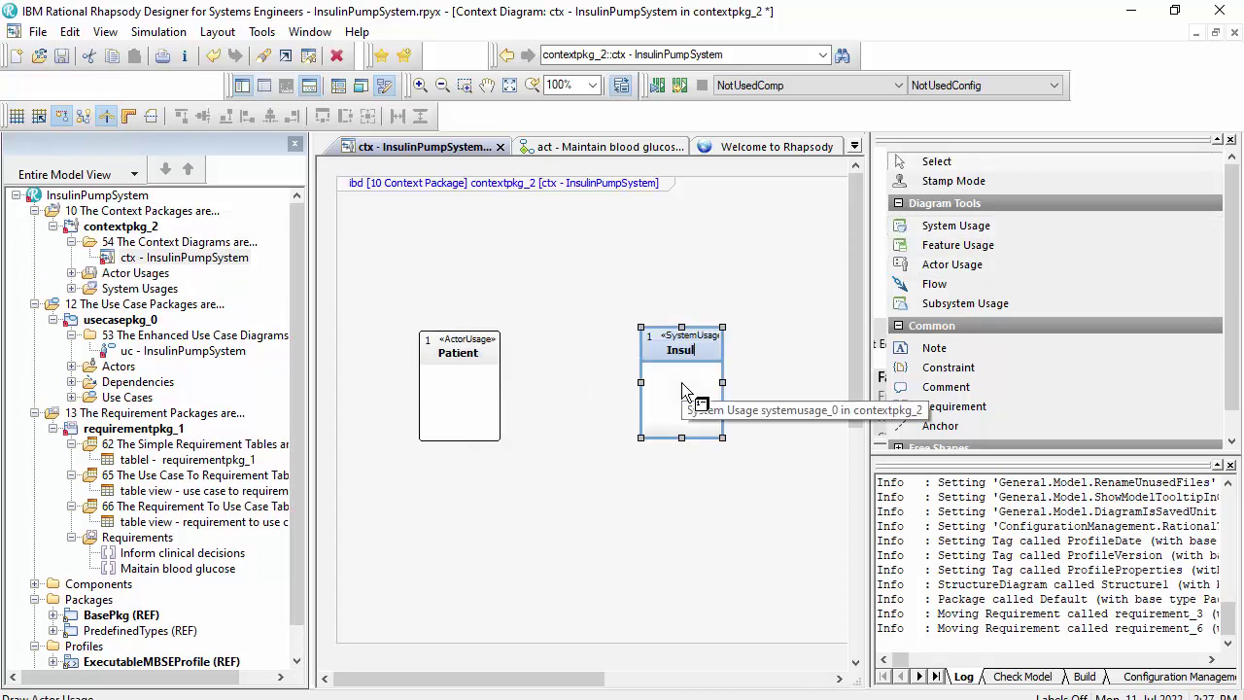
type("Insulin Pump System")
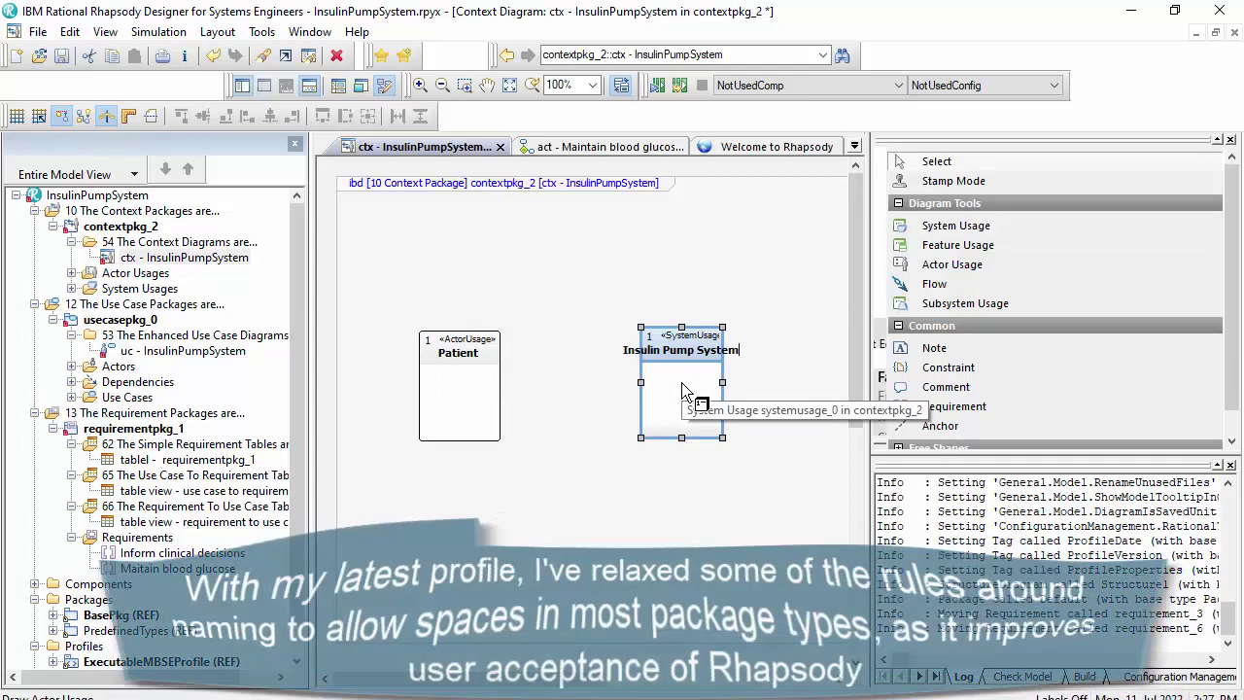
key("Return")
left_click(461, 399)
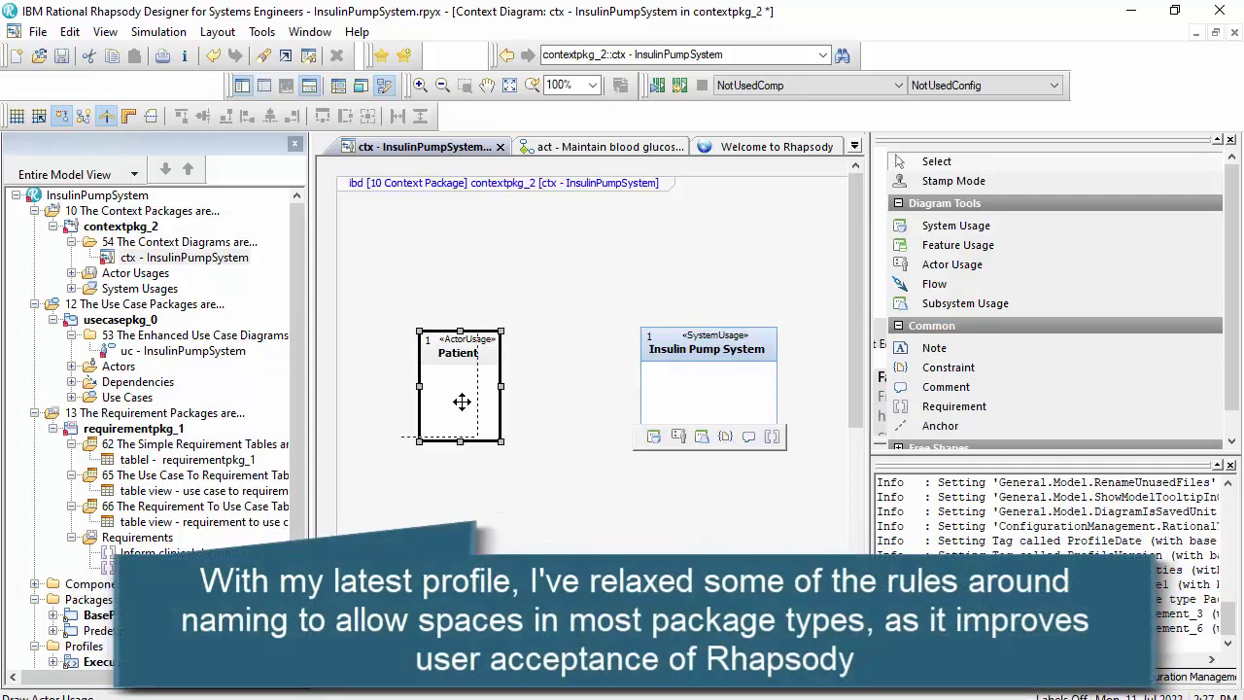
left_click(719, 392, "ctrl")
left_click_drag(719, 391, 701, 392)
Draw a flow from the top of Patient to the top of Insulin Pump System with a new event called "Provides blood sample".
left_click(957, 282)
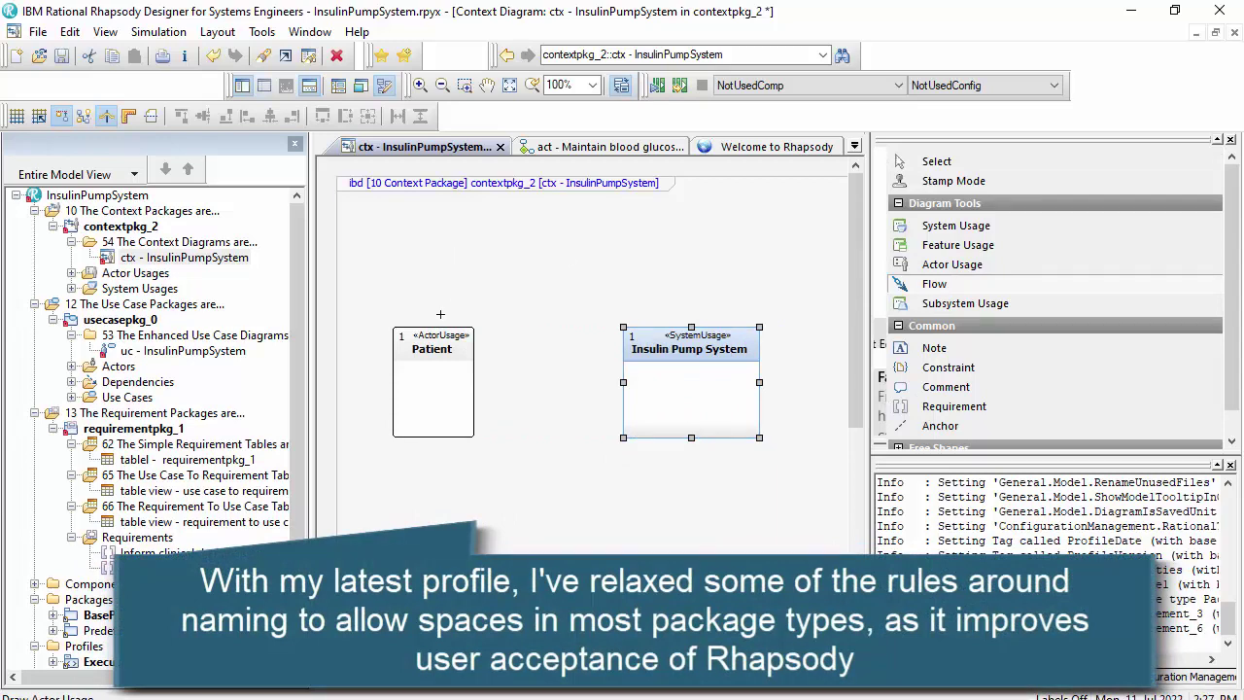
left_click(434, 331)
left_click(646, 327)
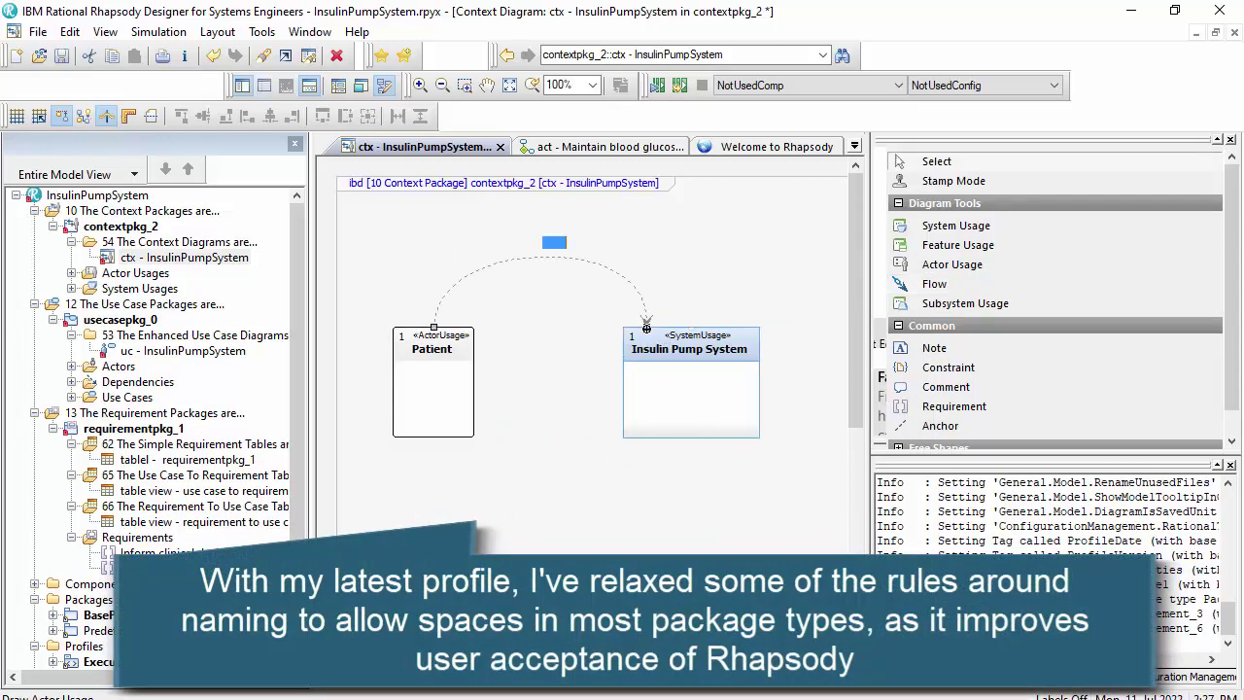
key("Return")
left_click_drag(661, 304, 657, 451)
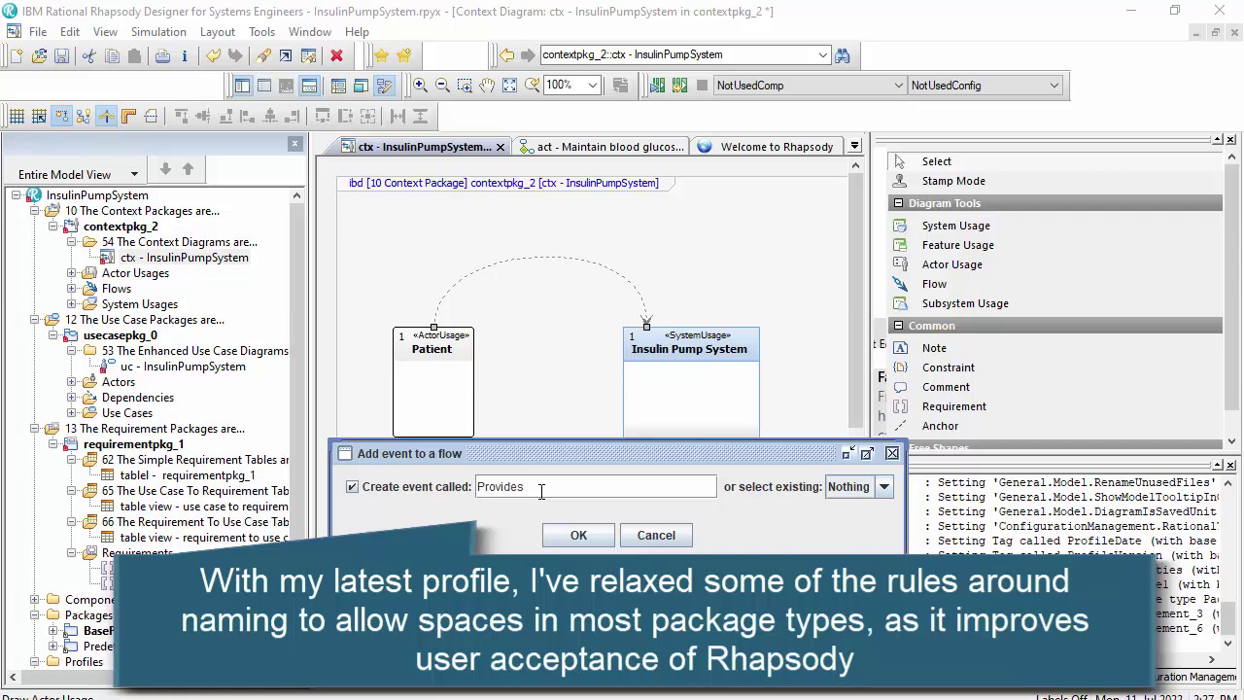
type("Provides blood sample")
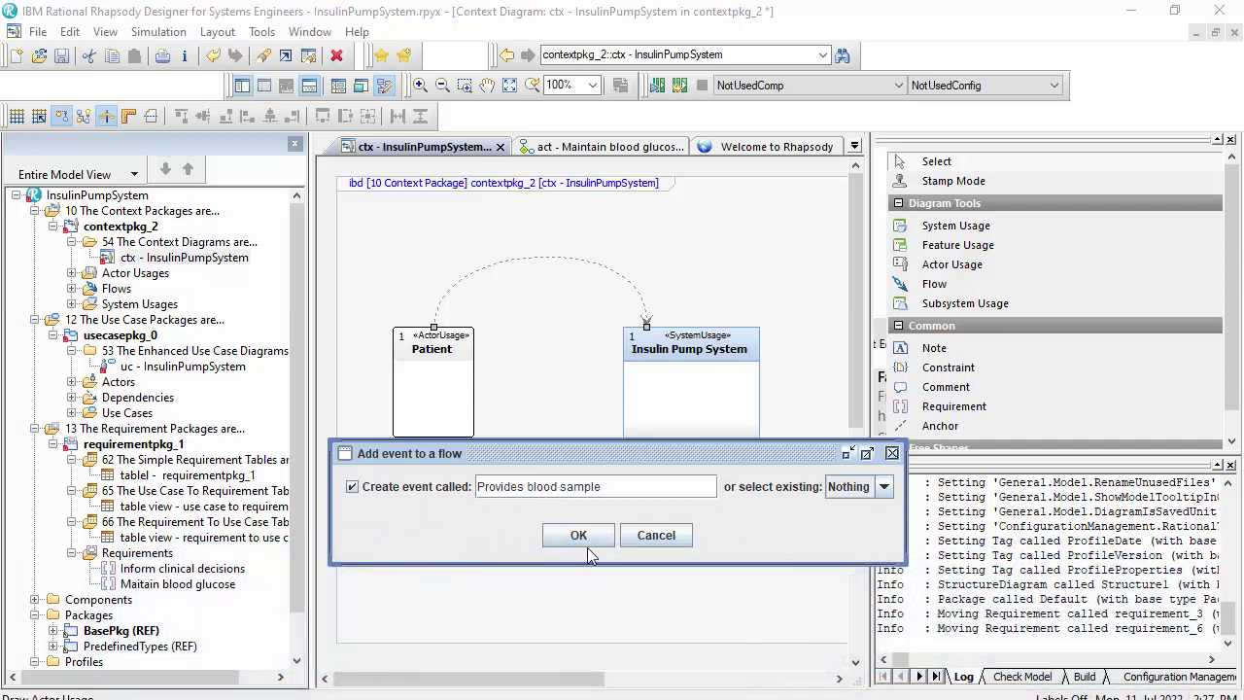
left_click(580, 535)
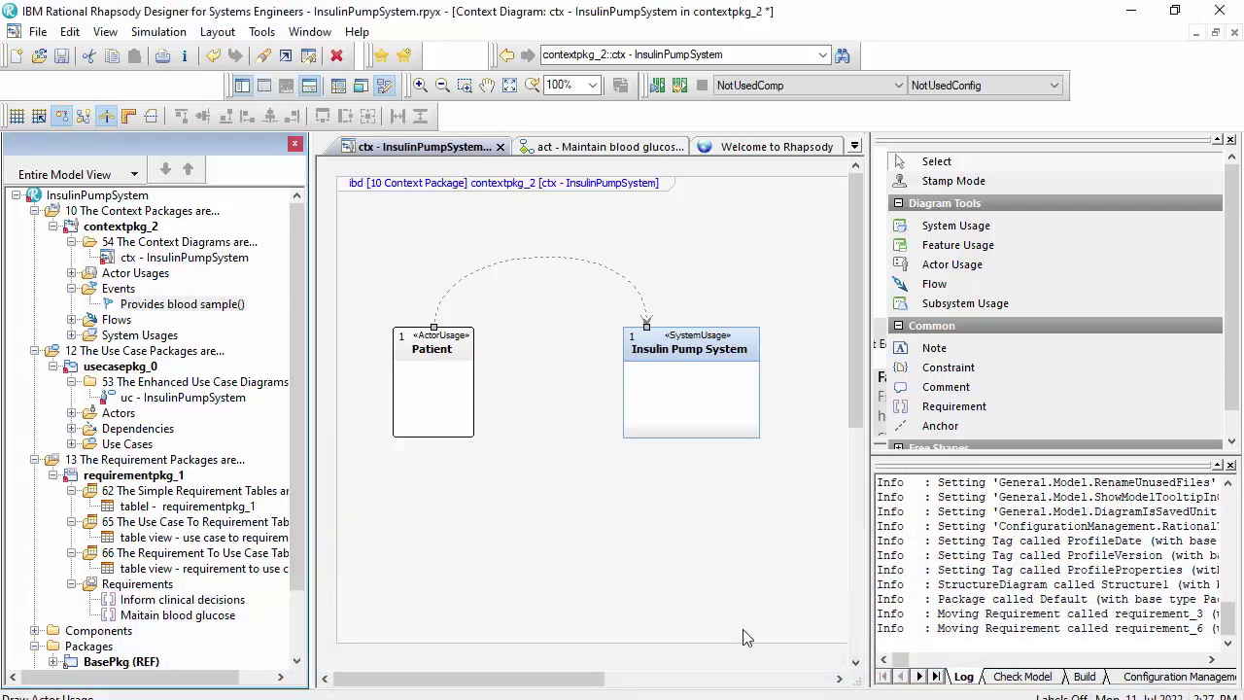
Draw a return flow from Insulin Pump System to Patient with the new event "Provides blood glucose readings", and arrange its label beneath the shapes.
left_click(1038, 281)
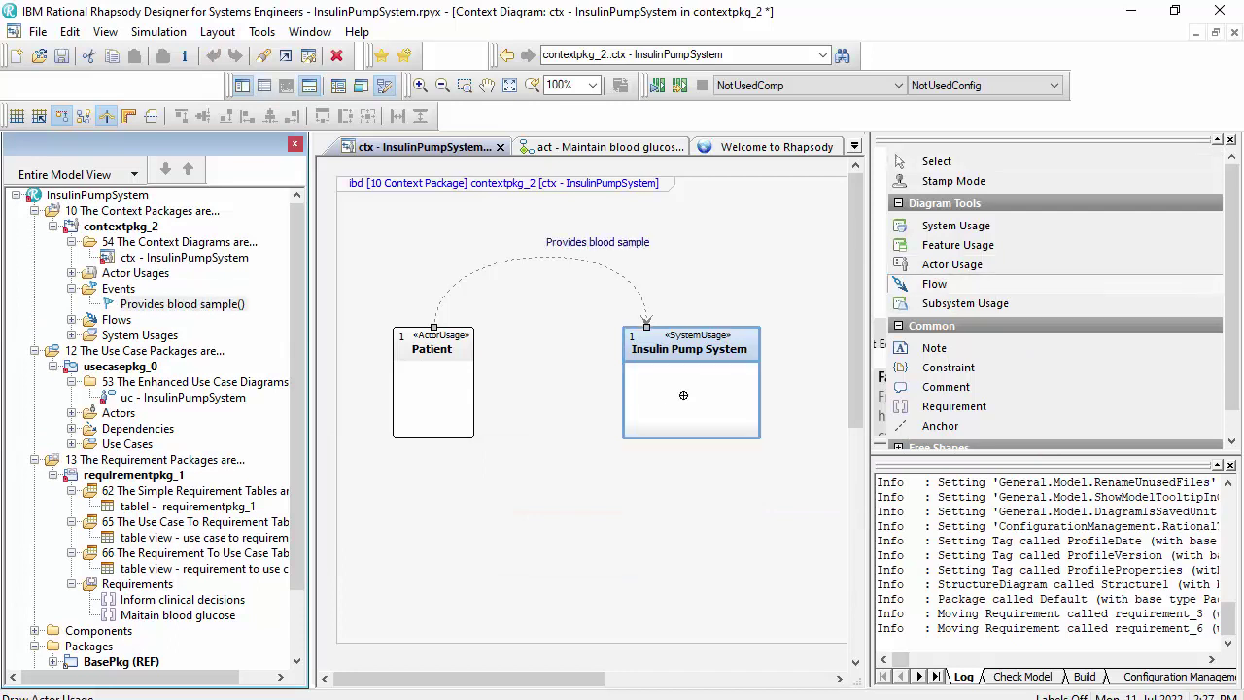
left_click(667, 417)
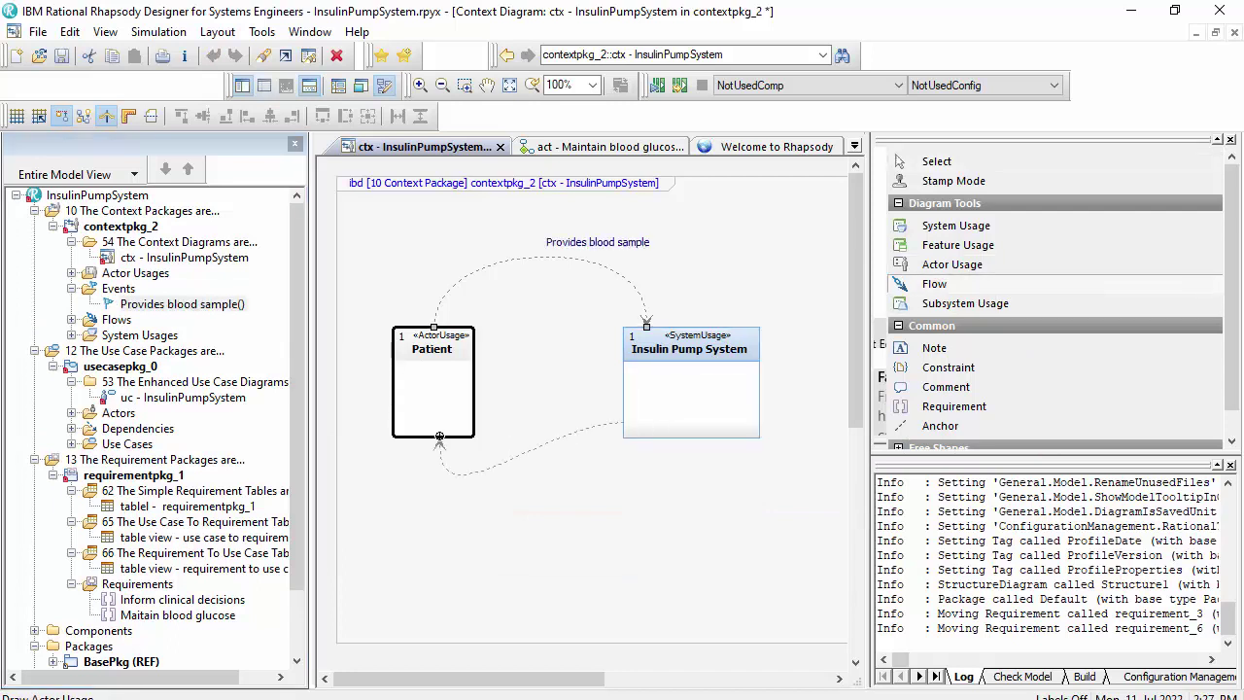
left_click(439, 438)
left_click(463, 339)
type("Provides blood glucose readings")
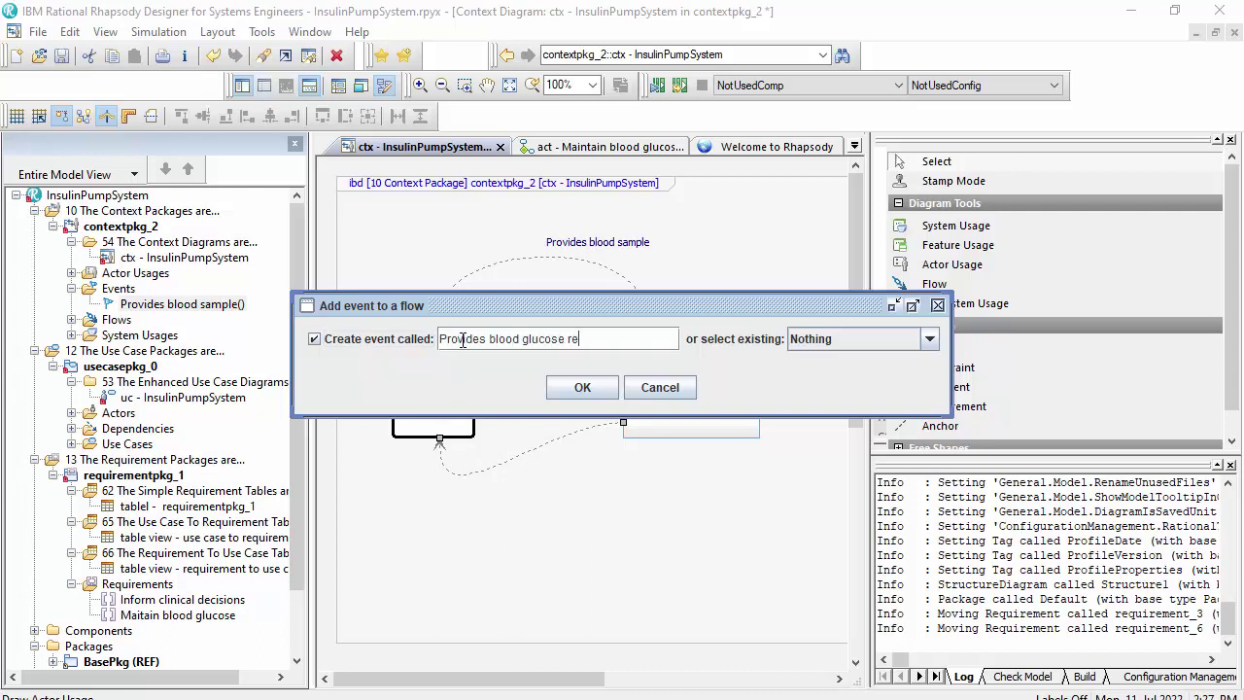
left_click(564, 388)
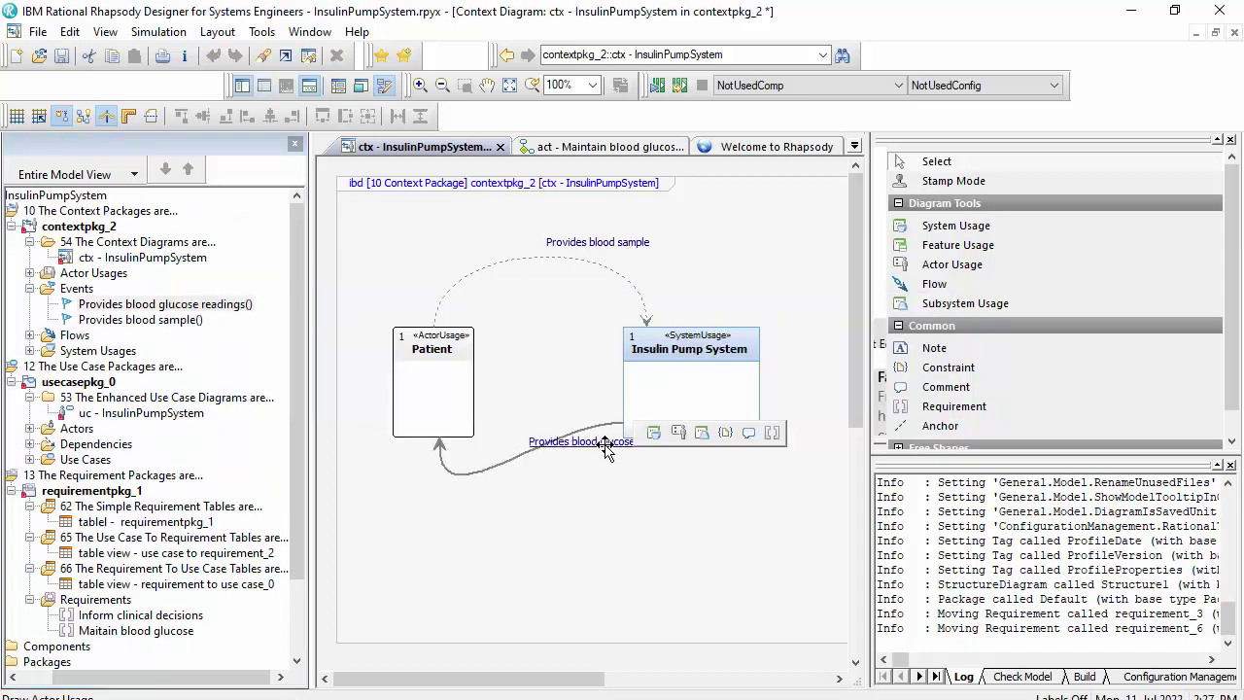
left_click_drag(605, 449, 561, 522)
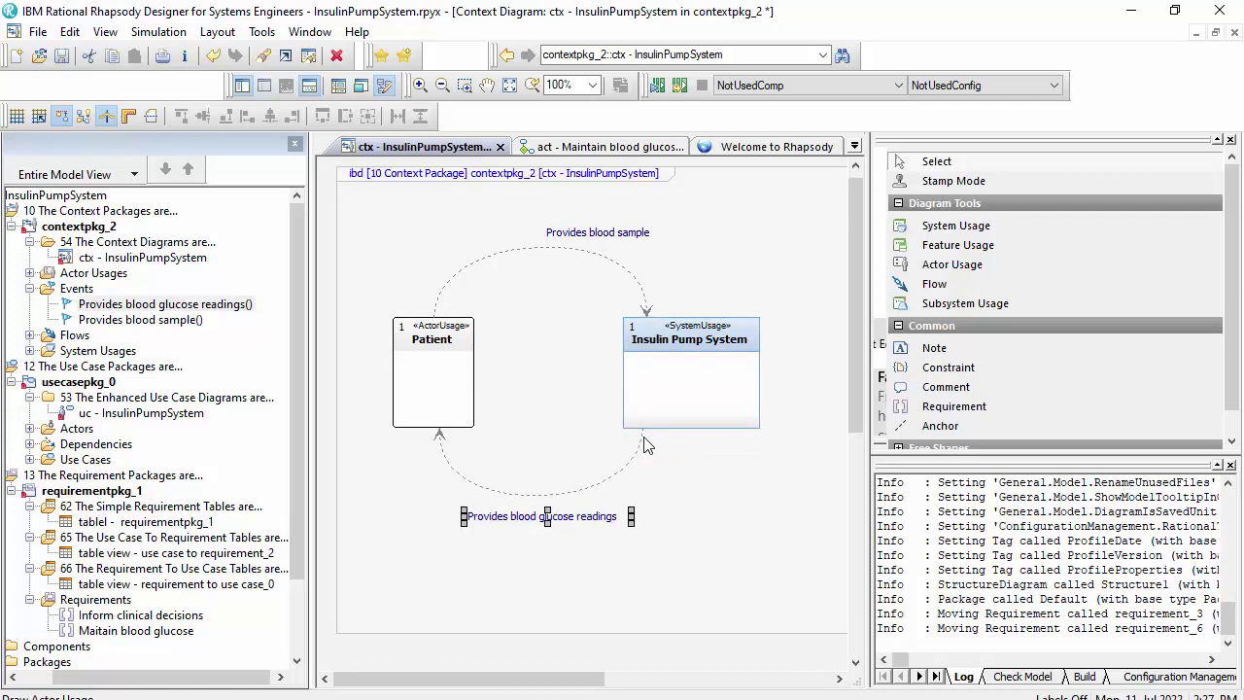
Place a second actor usage below and to the right of Insulin Pump System, and widen its box to fit the full name.
scroll(605, 406, "down", 2)
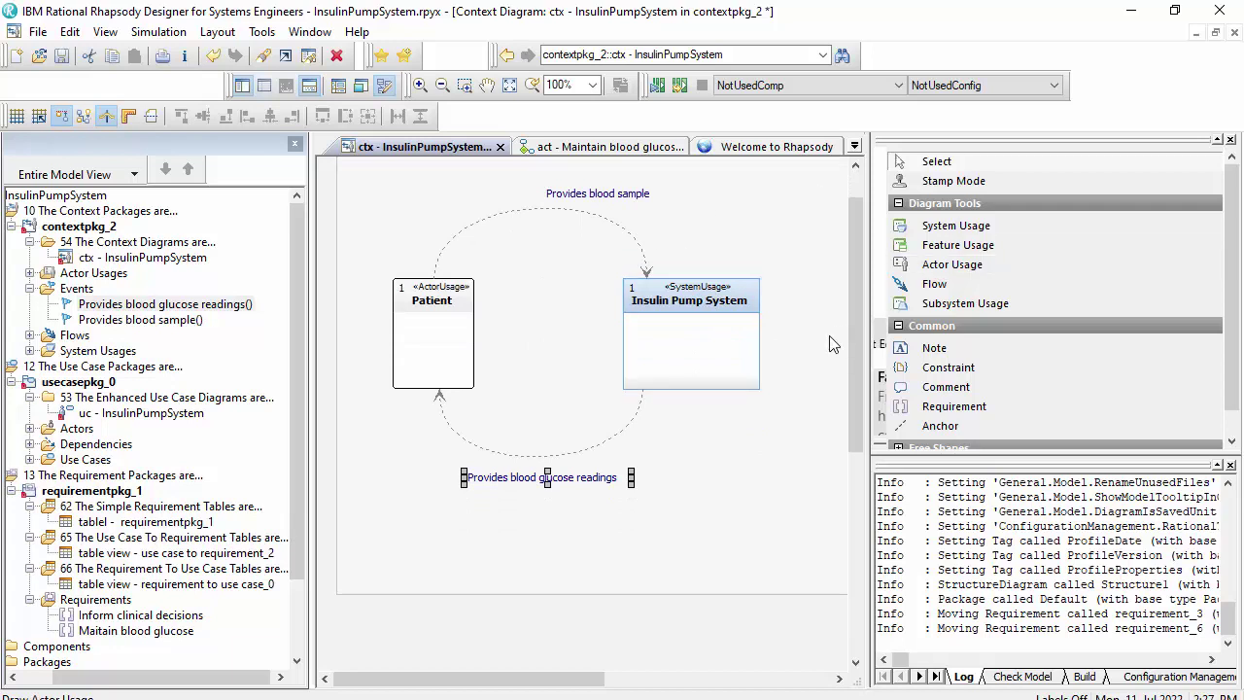
scroll(835, 344, "down", 1)
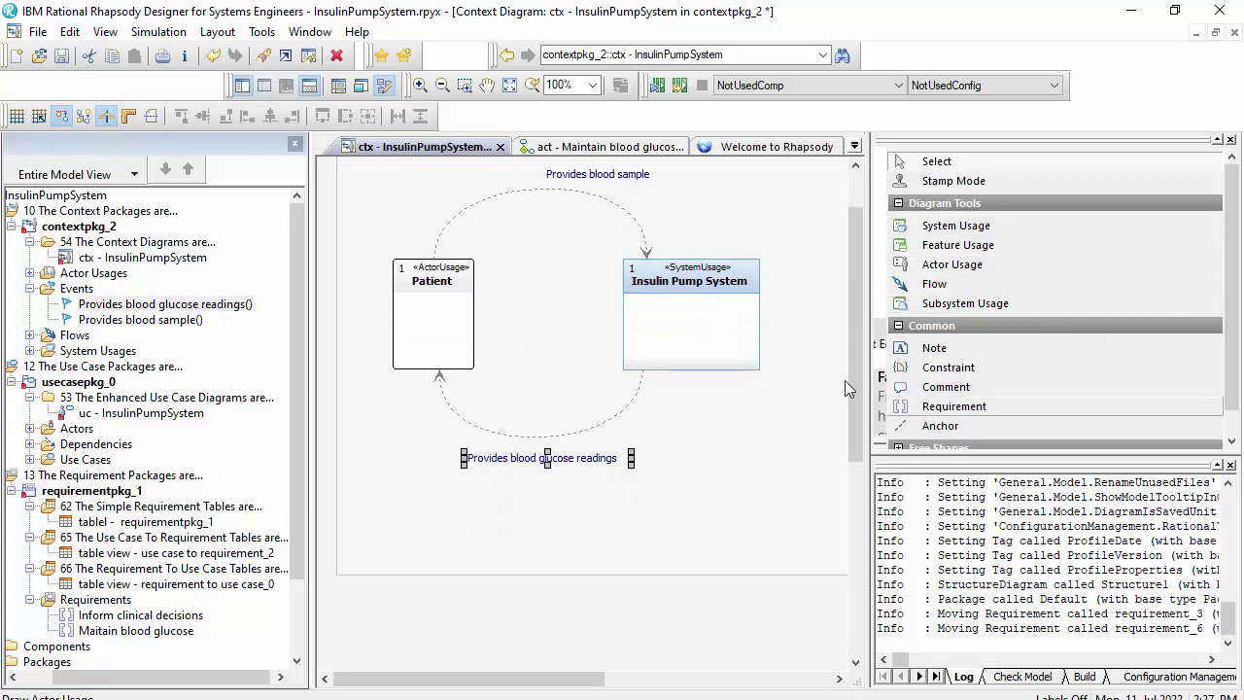
left_click(1023, 263)
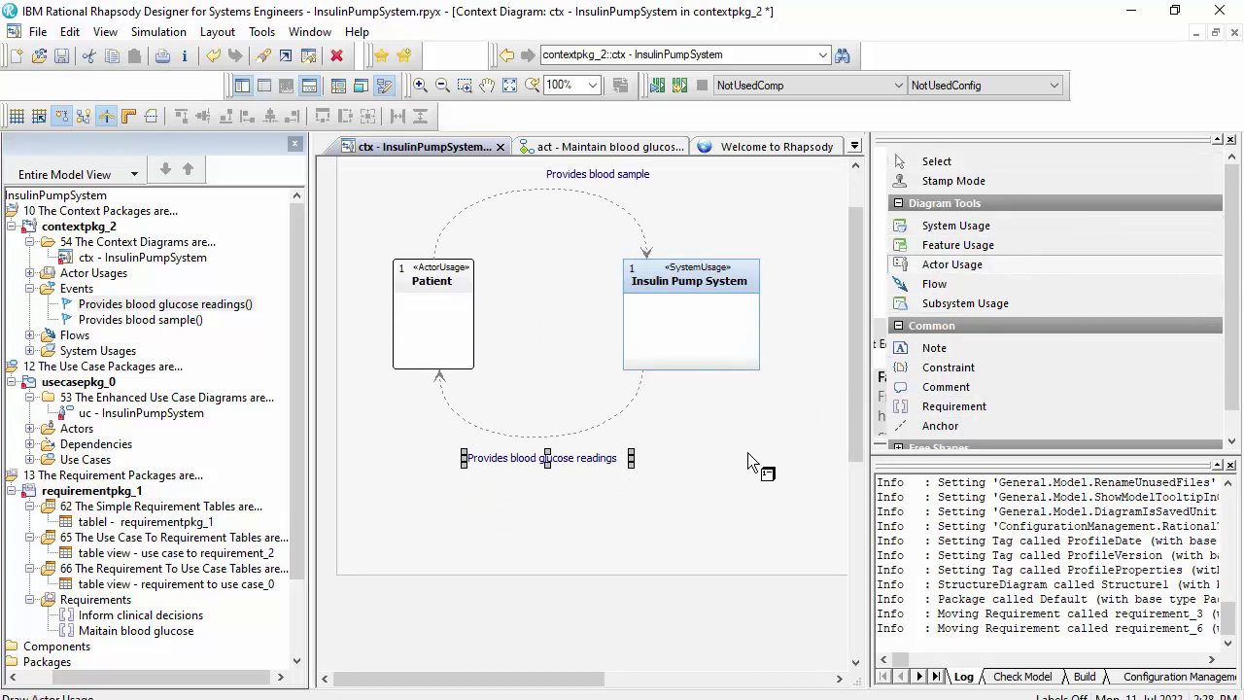
left_click(814, 473)
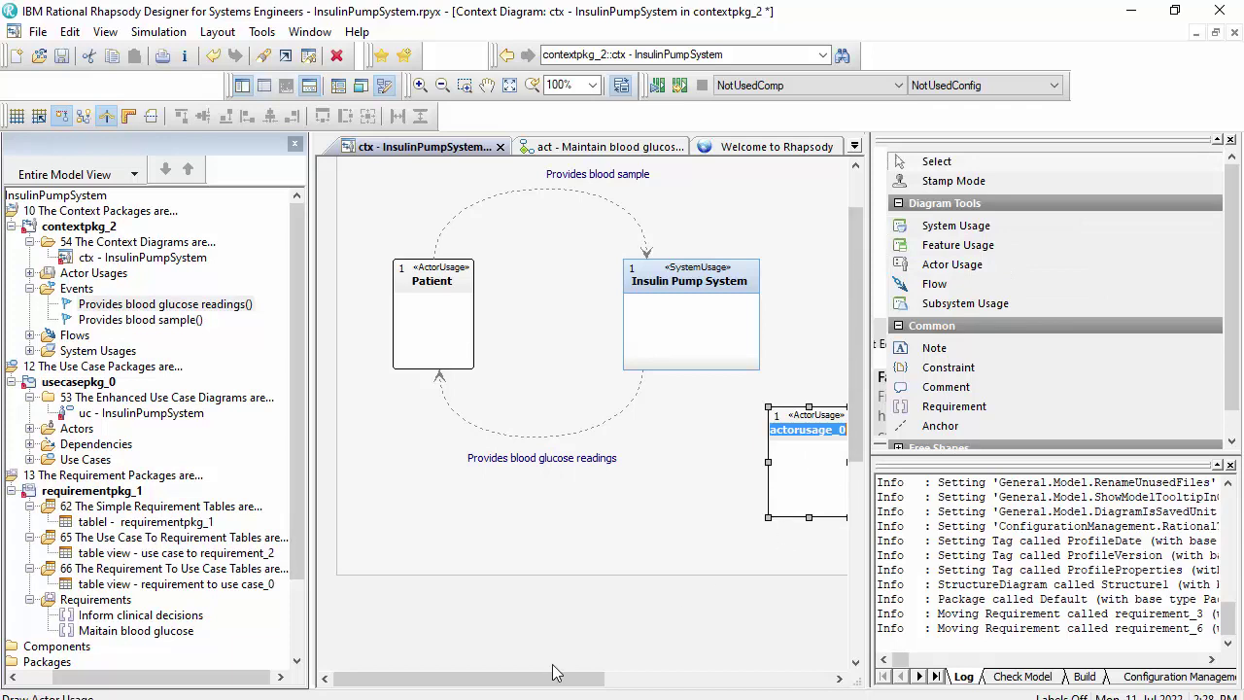
left_click_drag(552, 672, 715, 673)
key("Escape")
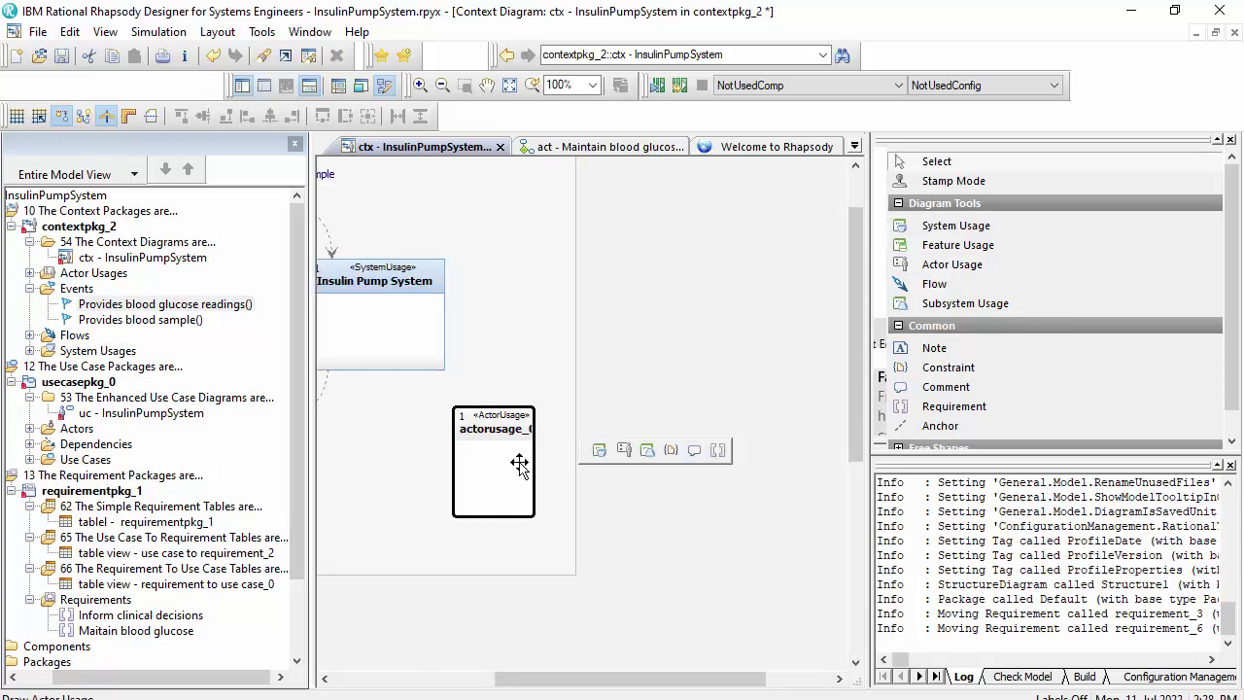
left_click_drag(520, 466, 562, 479)
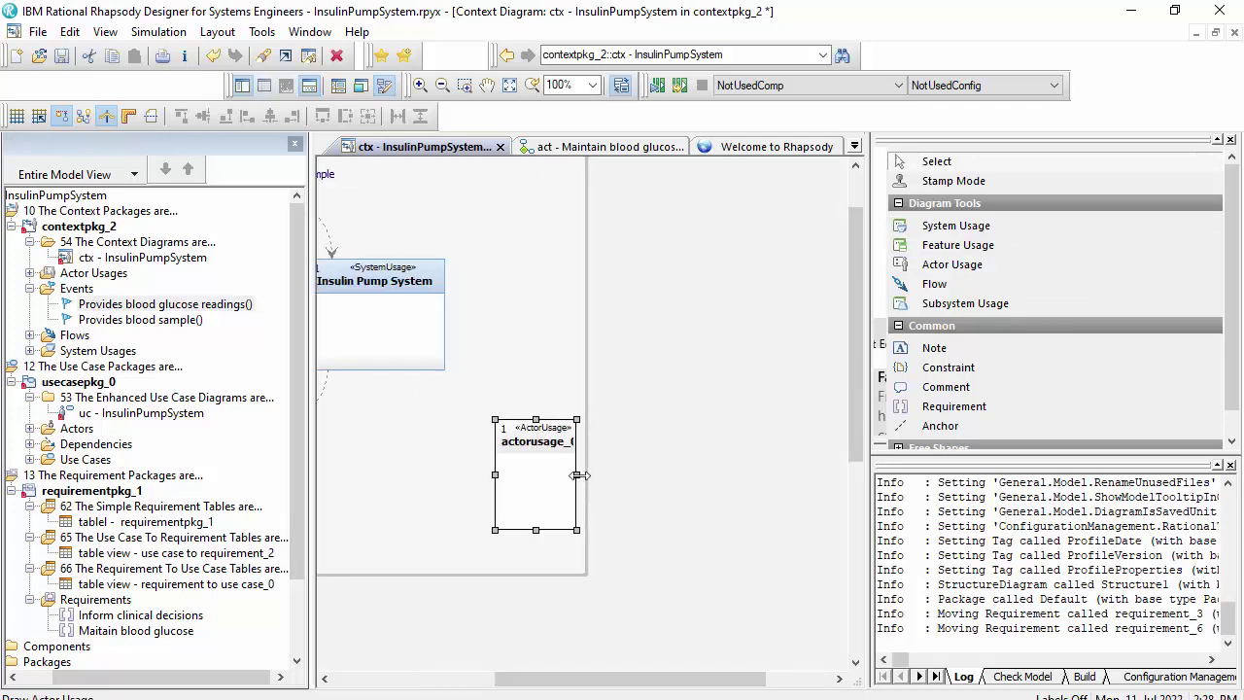
left_click_drag(674, 491, 675, 491)
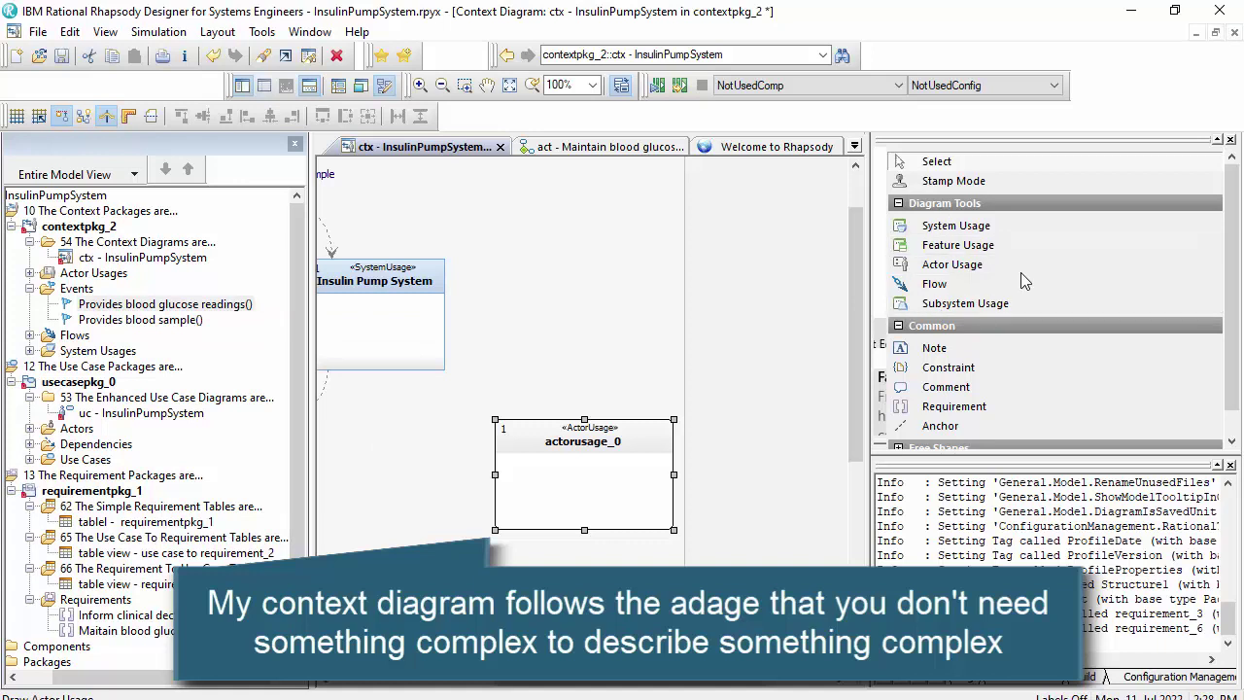
Check the details of the "Provides blood sample" event, and move the new actor usage beneath Insulin Pump System.
scroll(583, 360, "down", 1)
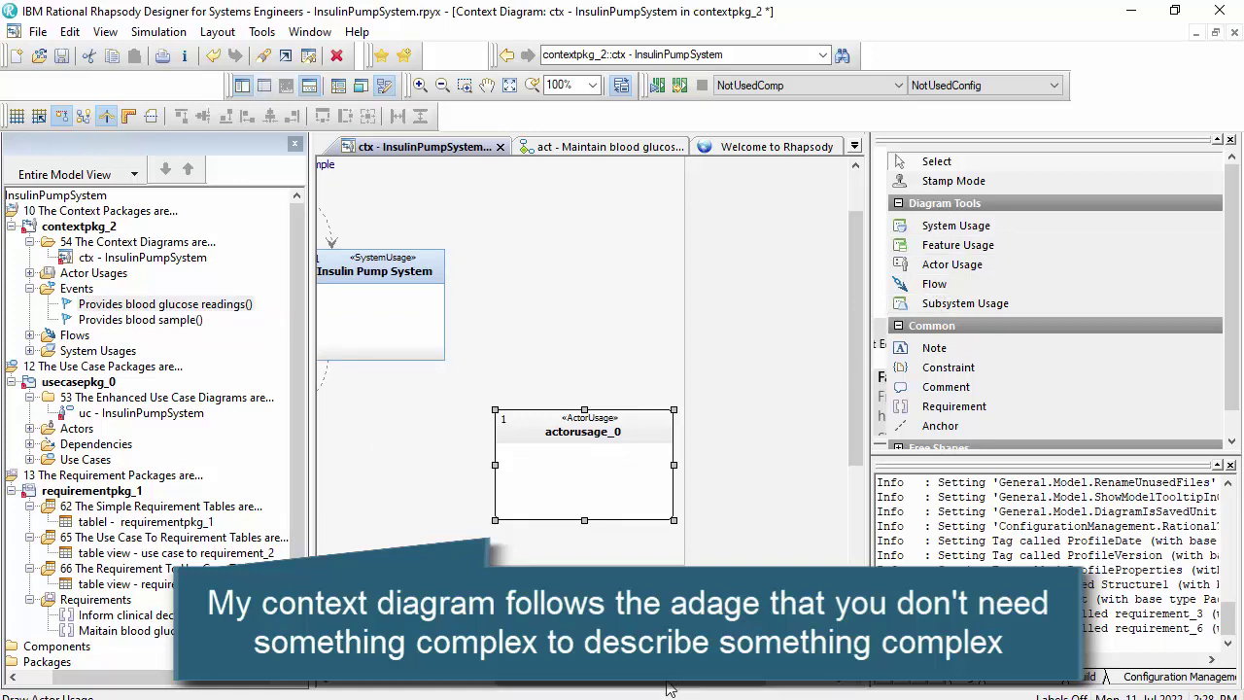
left_click_drag(668, 686, 602, 686)
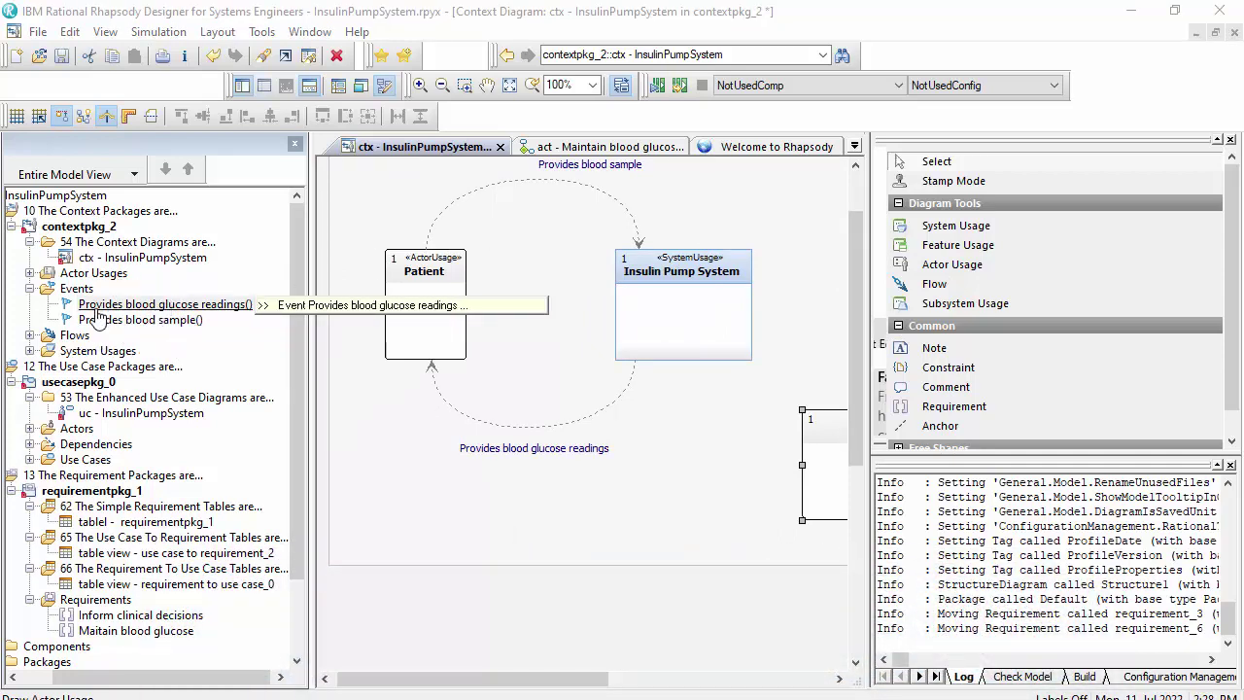
mouse_move(100, 318)
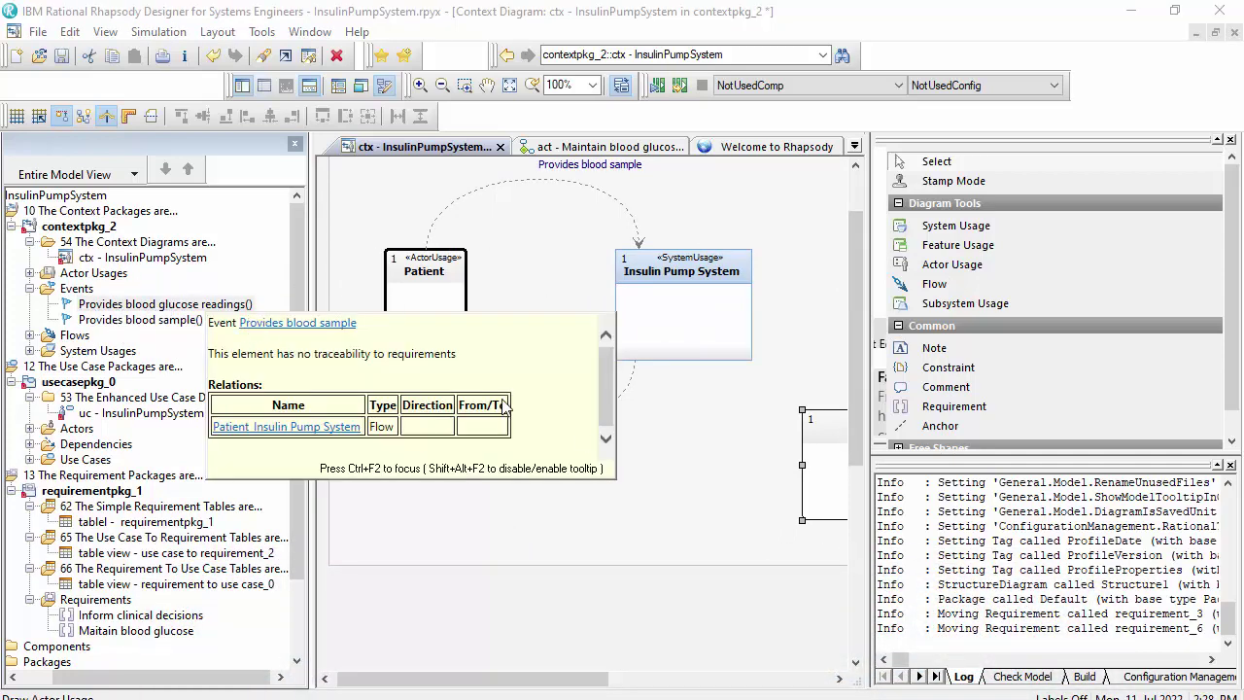
left_click(746, 511)
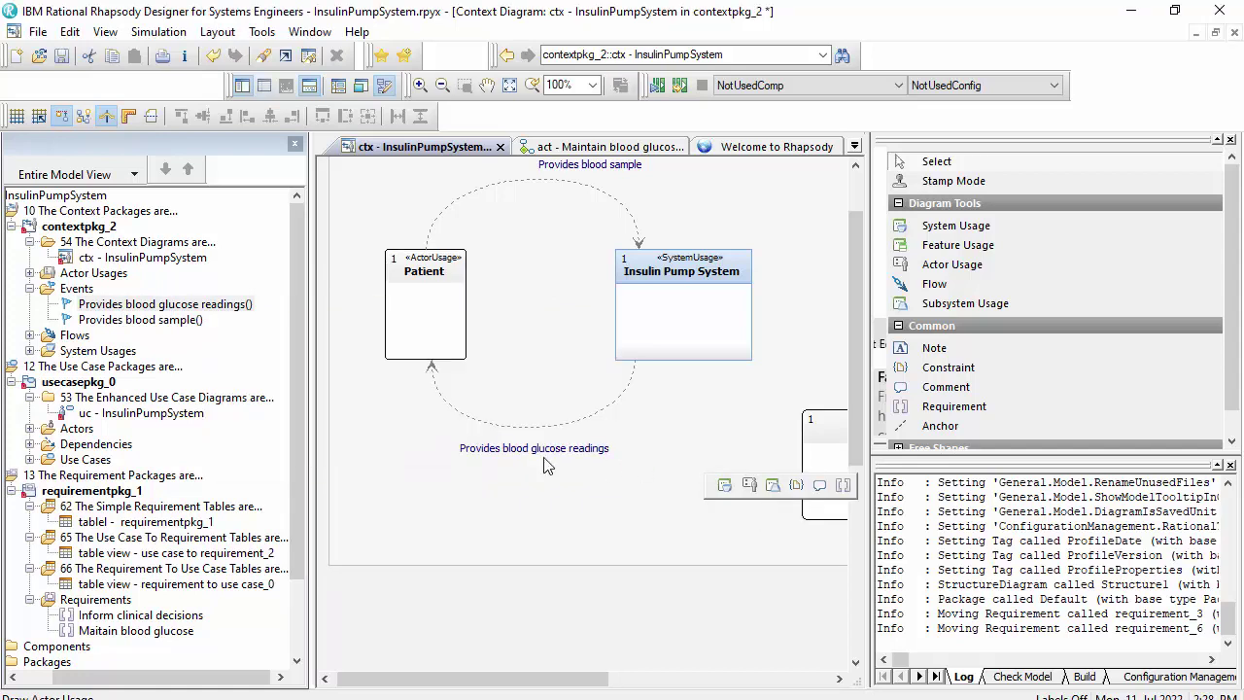
scroll(544, 465, "up", 1)
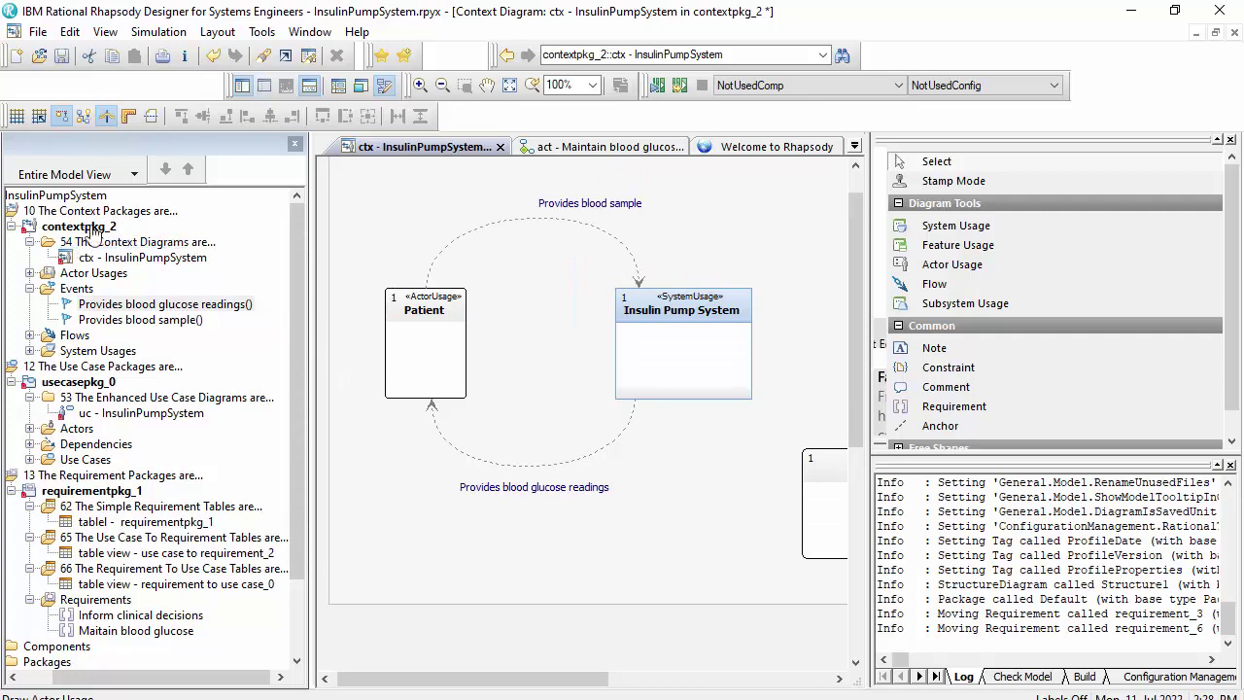
scroll(768, 447, "down", 1)
left_click_drag(821, 497, 682, 551)
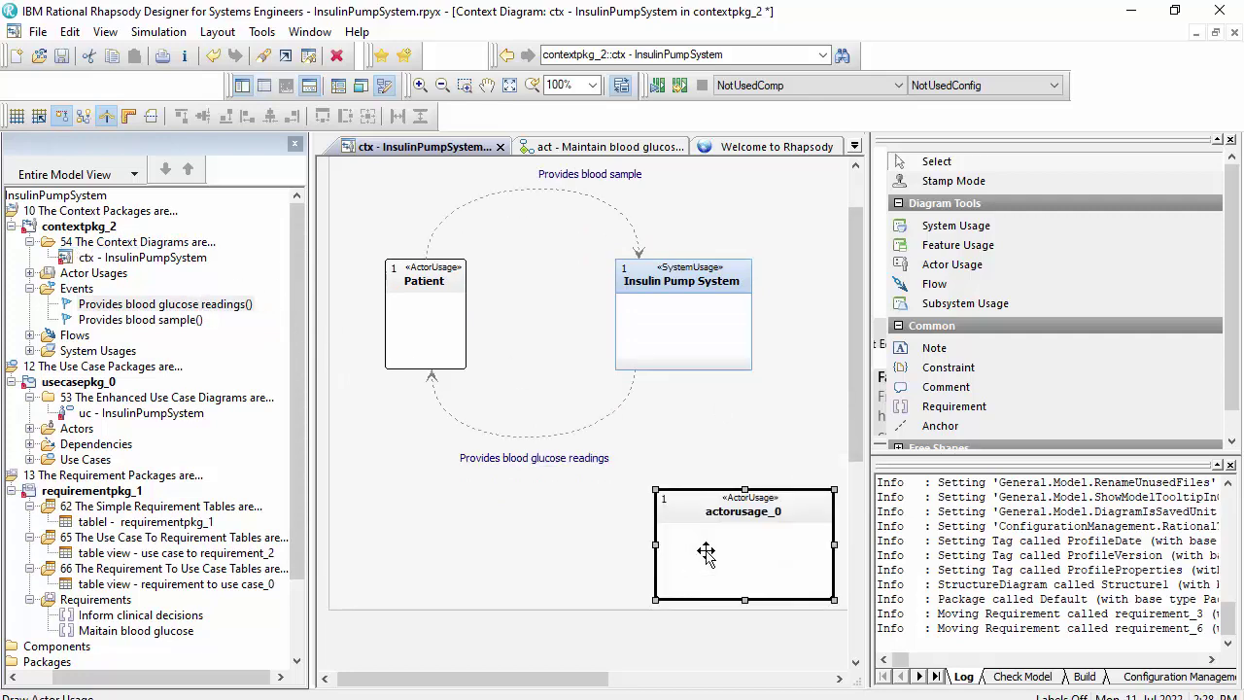
Set the new actor usage's type to the existing actor Clinician from usecasepkg_0.
right_click(734, 524)
left_click(881, 126)
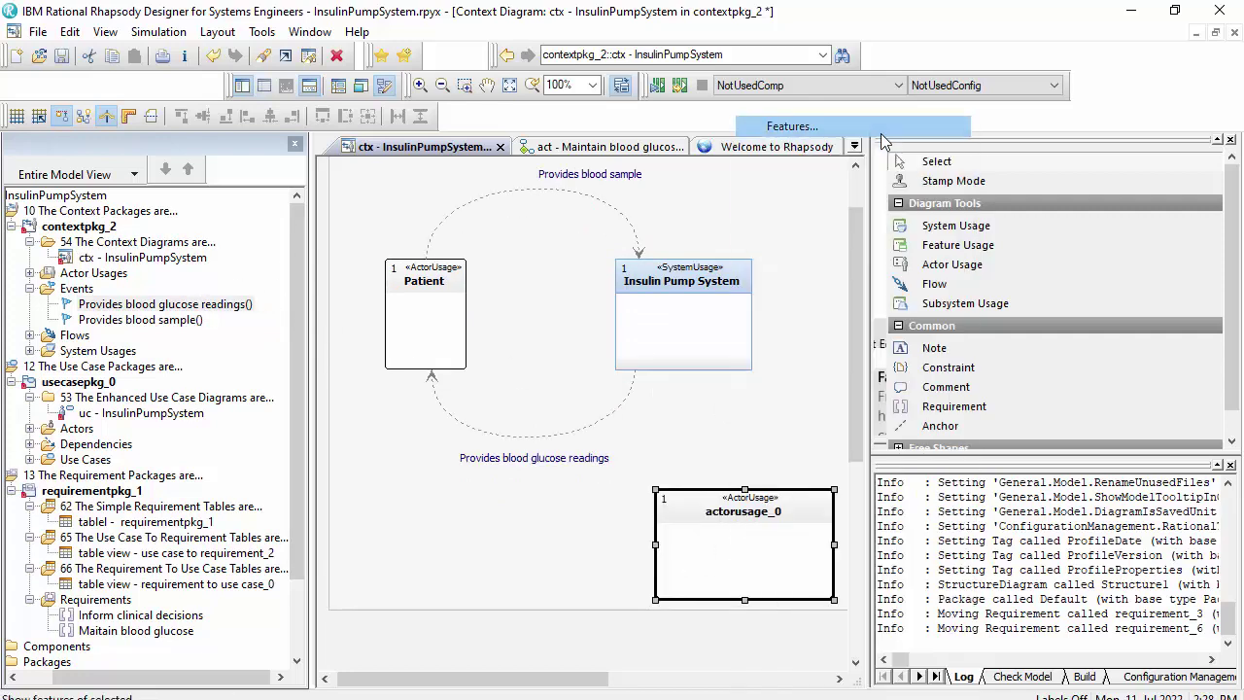
left_click(520, 435)
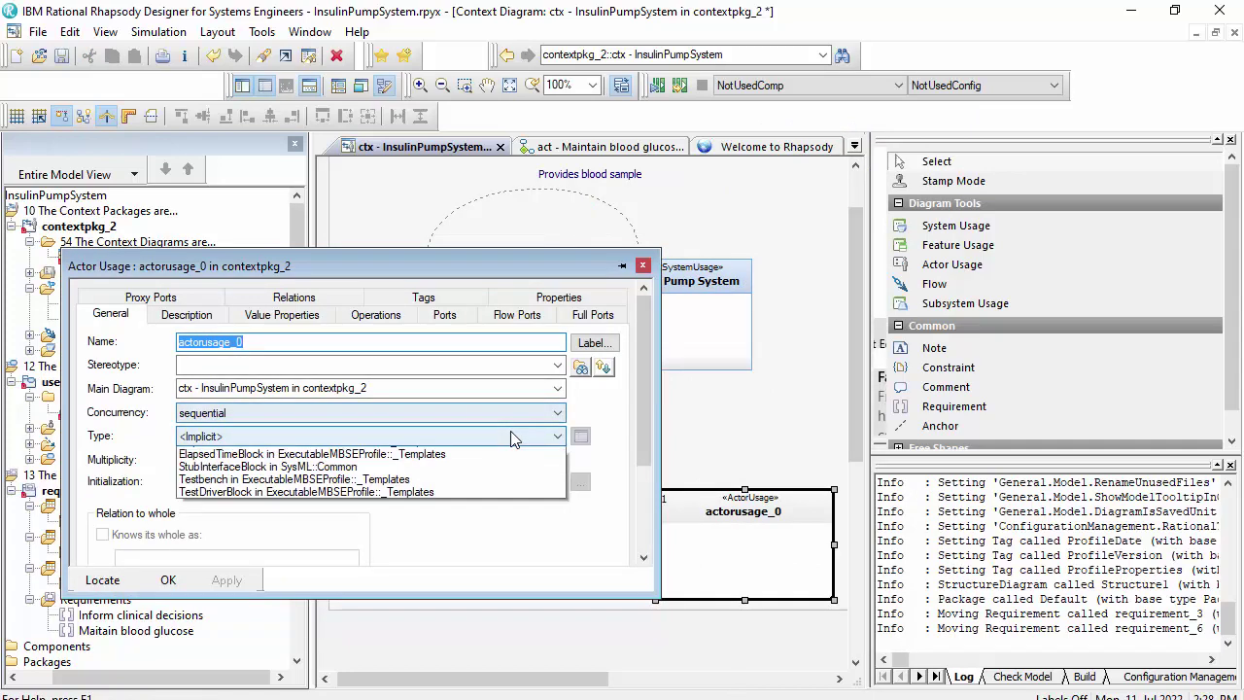
left_click(519, 470)
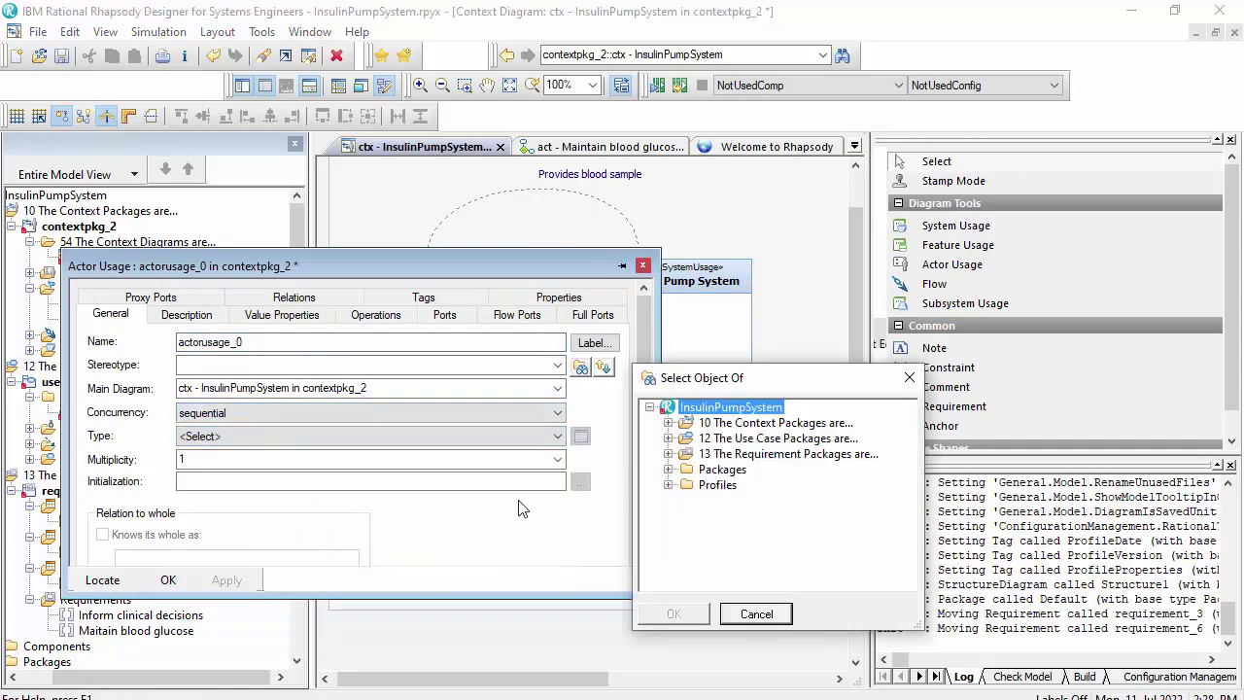
left_click(669, 438)
left_click(686, 454)
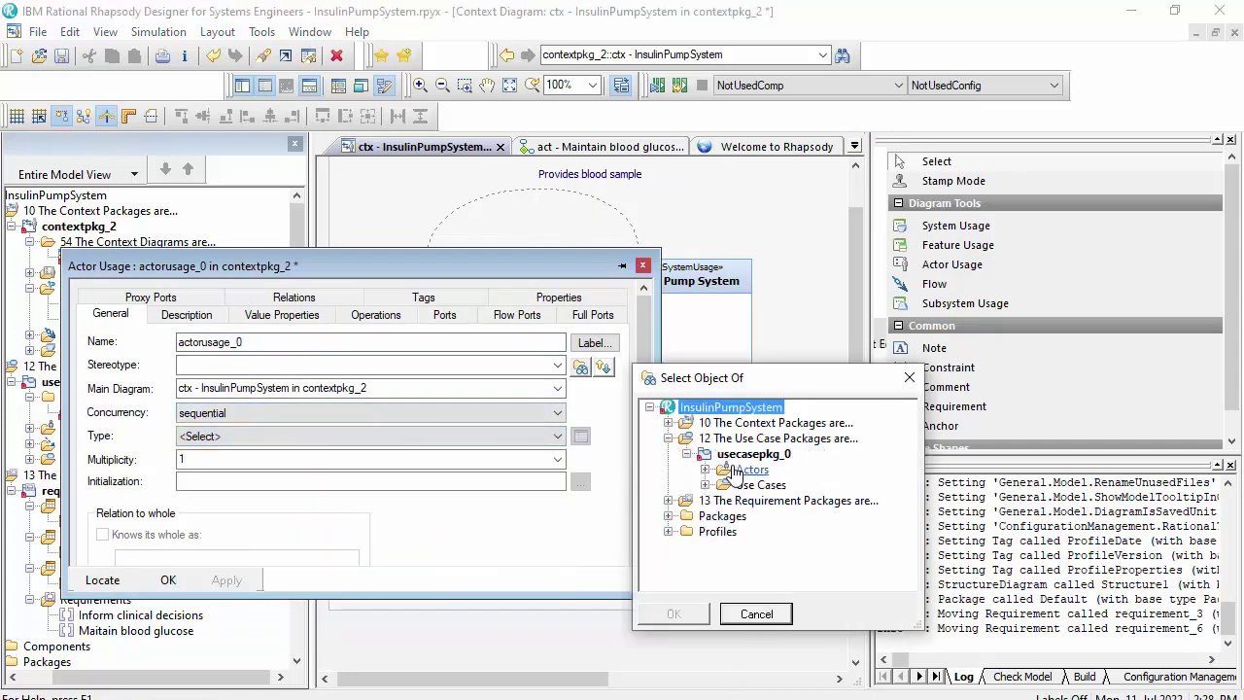
left_click(704, 469)
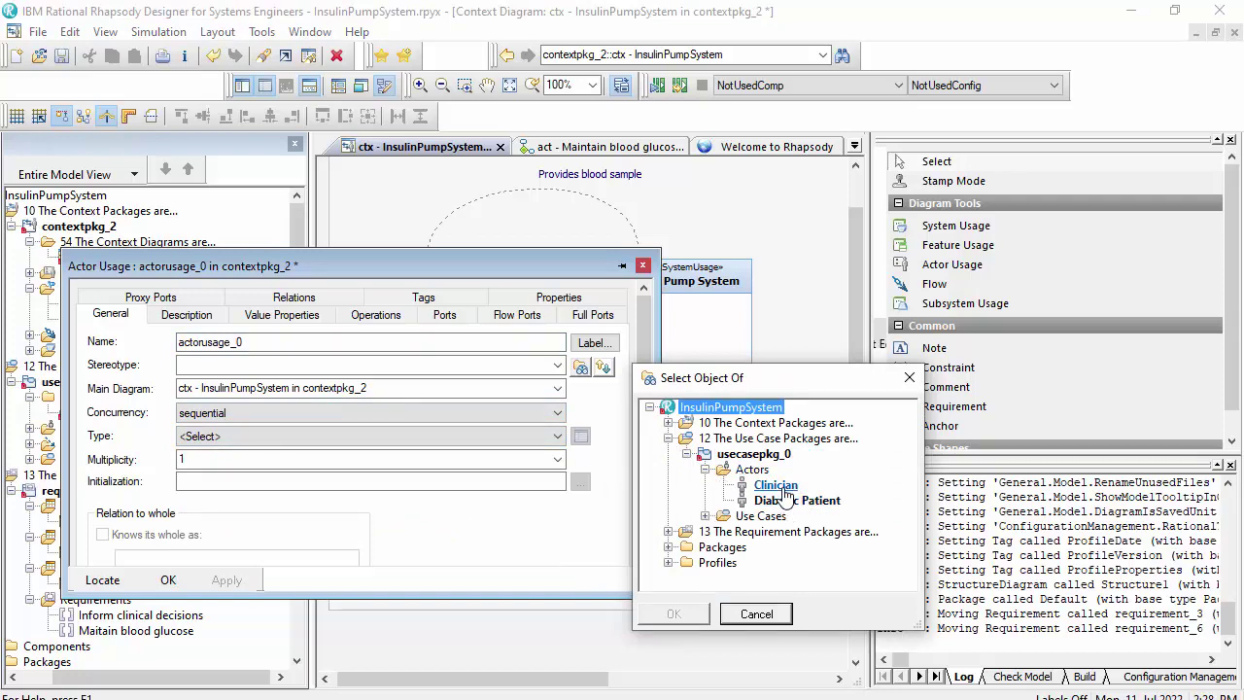
left_click(776, 484)
left_click(673, 614)
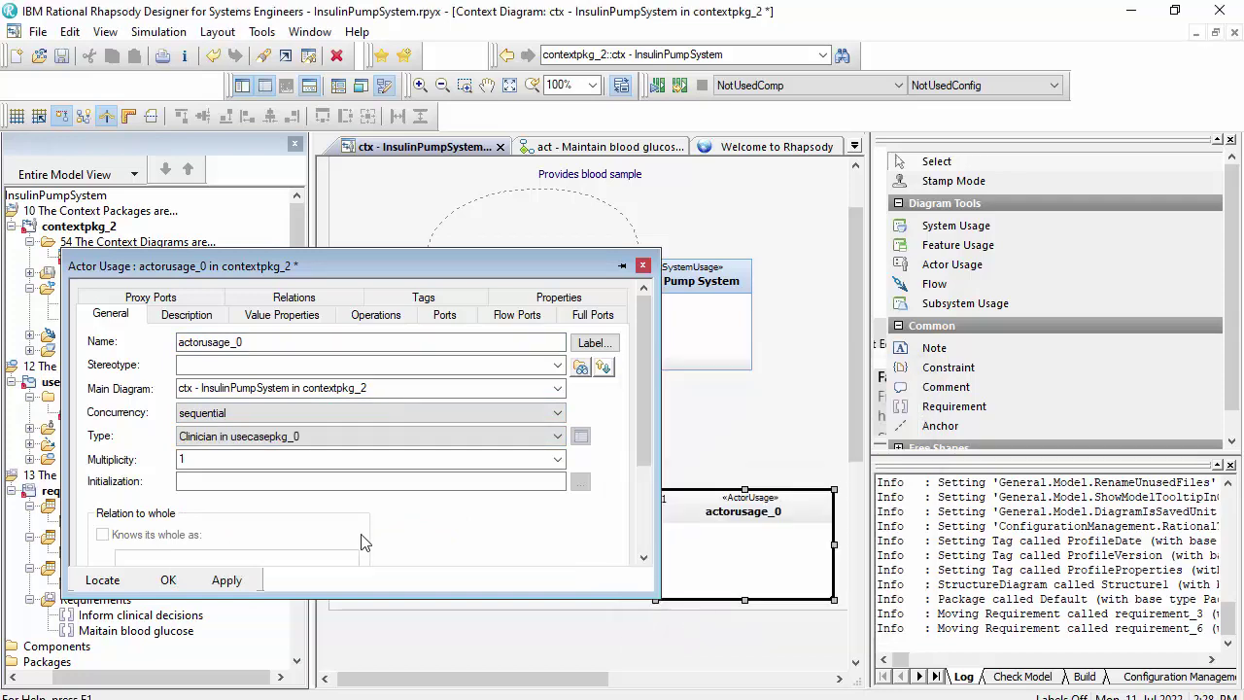
left_click(184, 580)
Set the display format of the Clinician actor usage to Type Only.
right_click(766, 542)
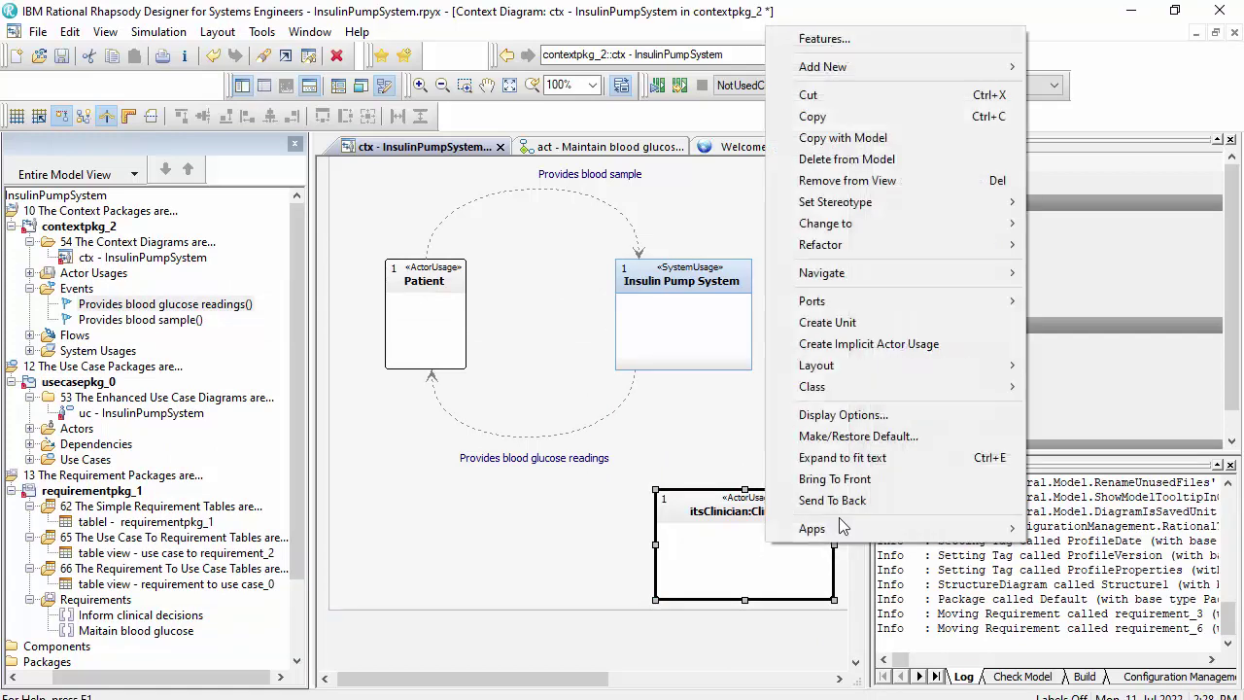
left_click(841, 415)
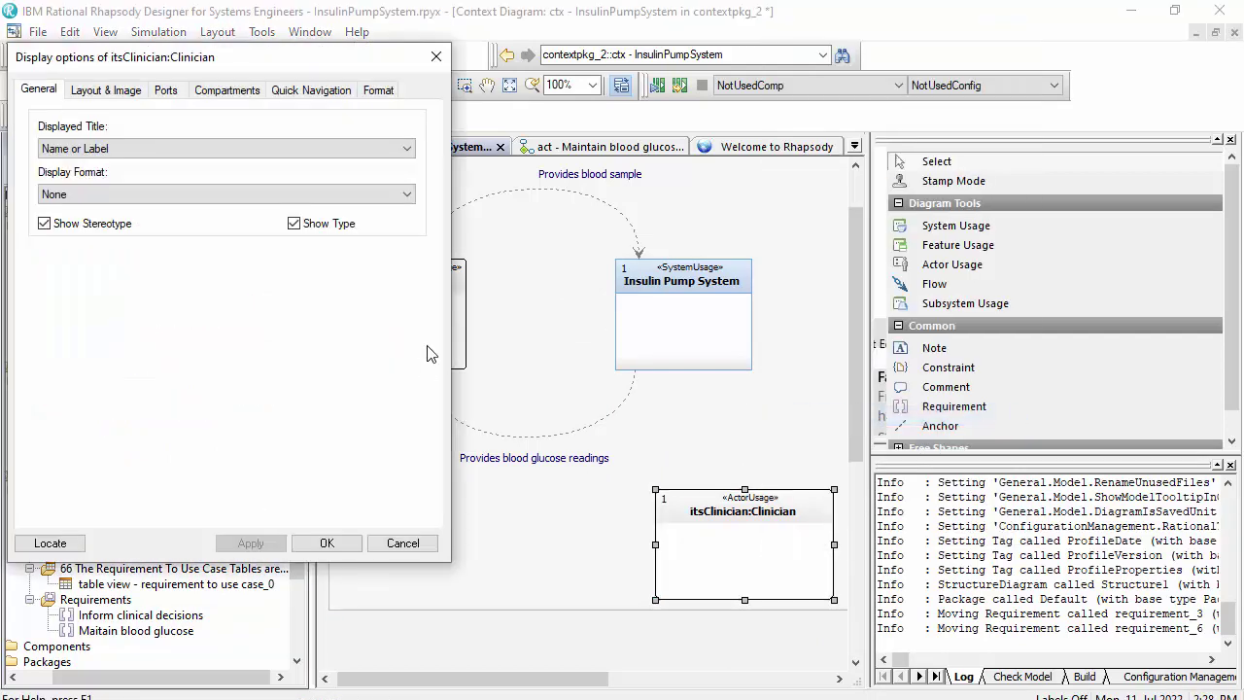
left_click(117, 194)
left_click(114, 247)
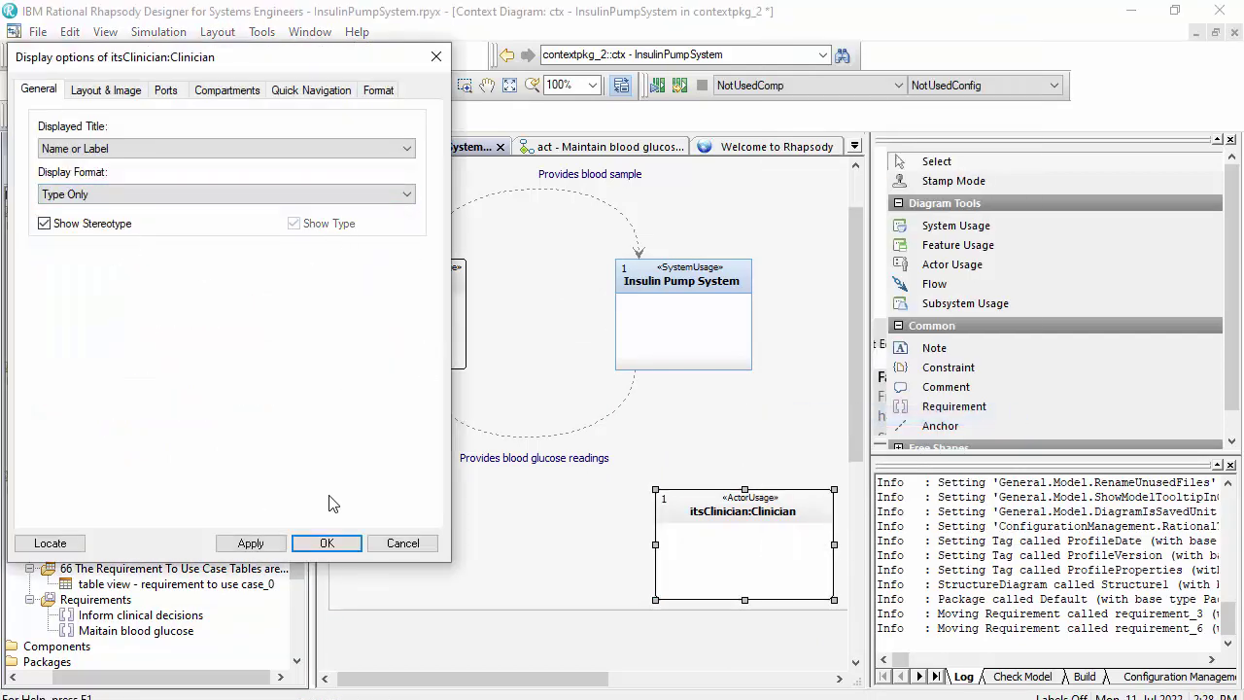
left_click(323, 542)
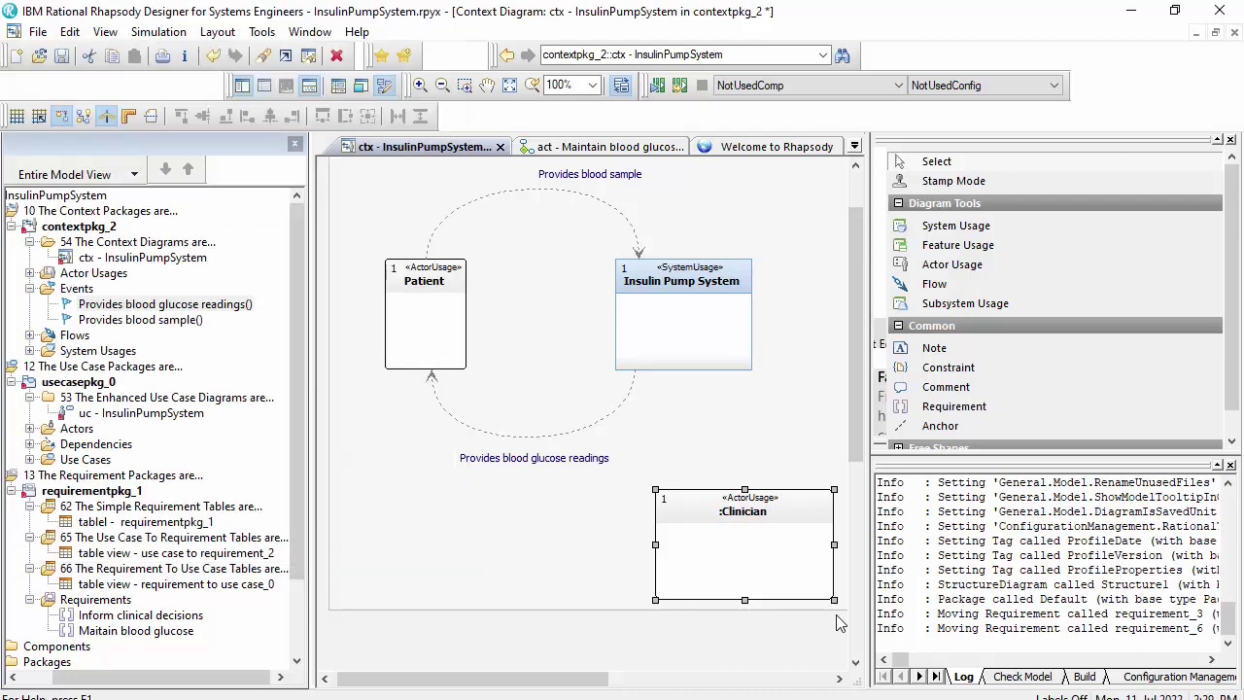
Make the Clinician usage's display options and format the default at Project level.
right_click(806, 542)
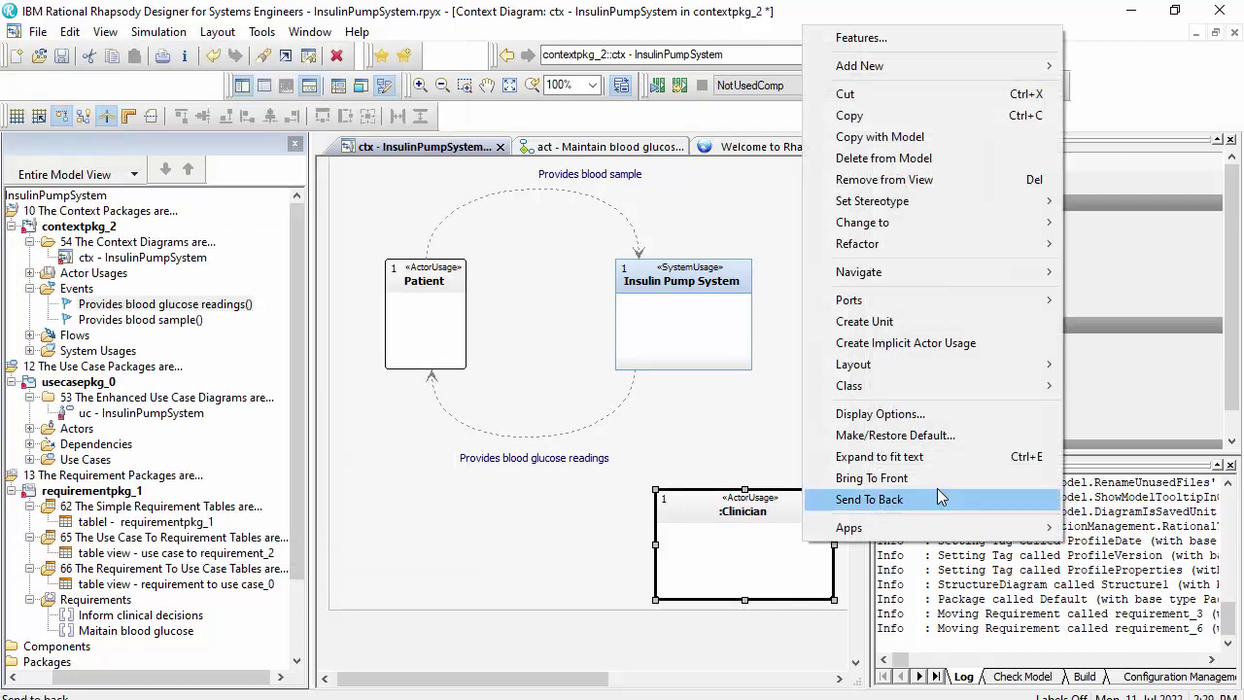
left_click(939, 434)
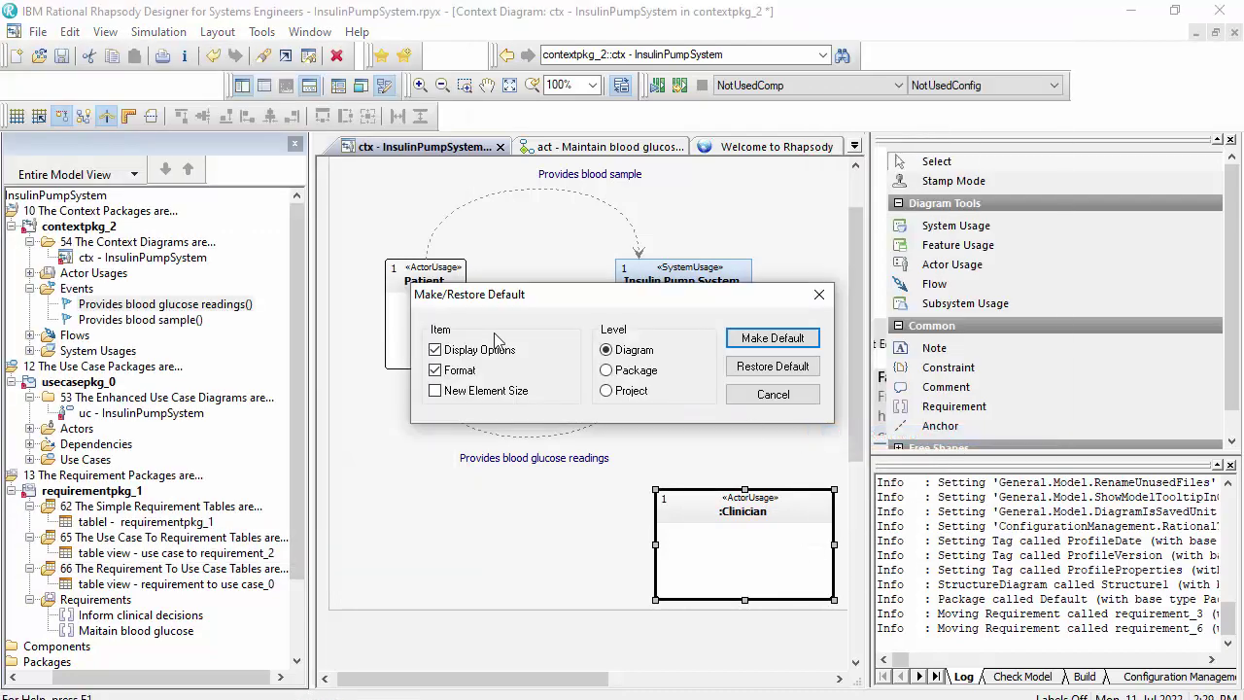
left_click(605, 390)
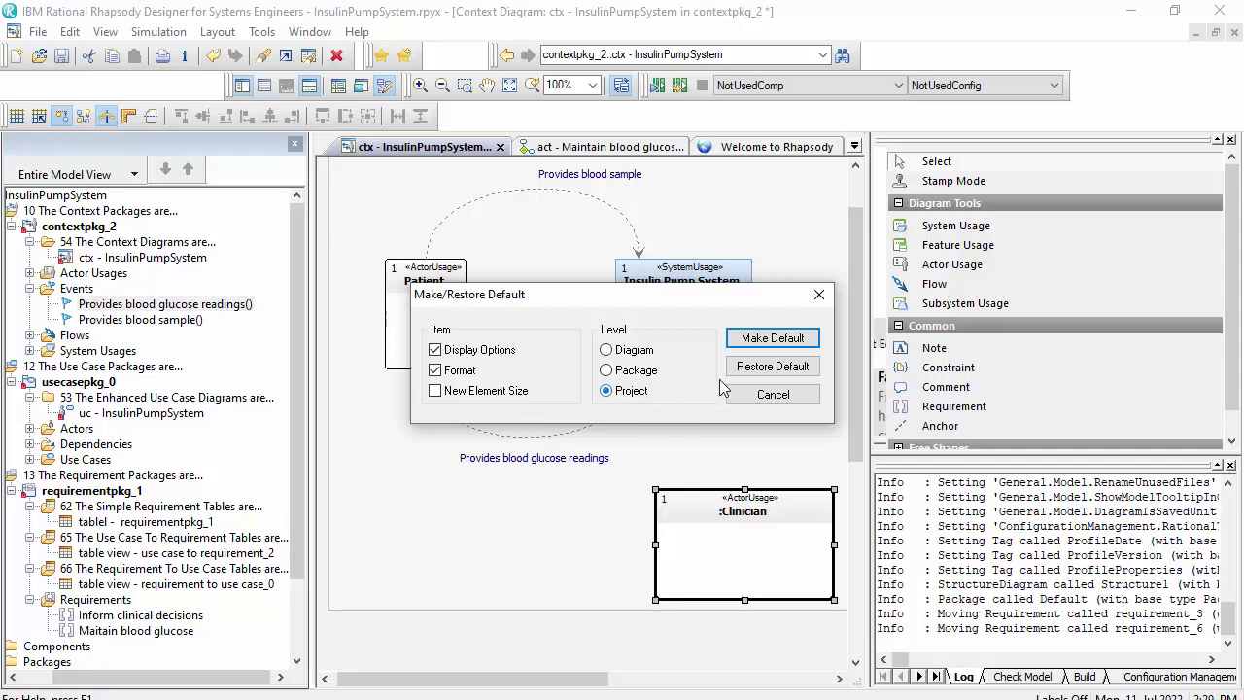
left_click(773, 338)
Move the Clinician actor usage up and further to the right of Insulin Pump System.
left_click_drag(745, 528, 776, 509)
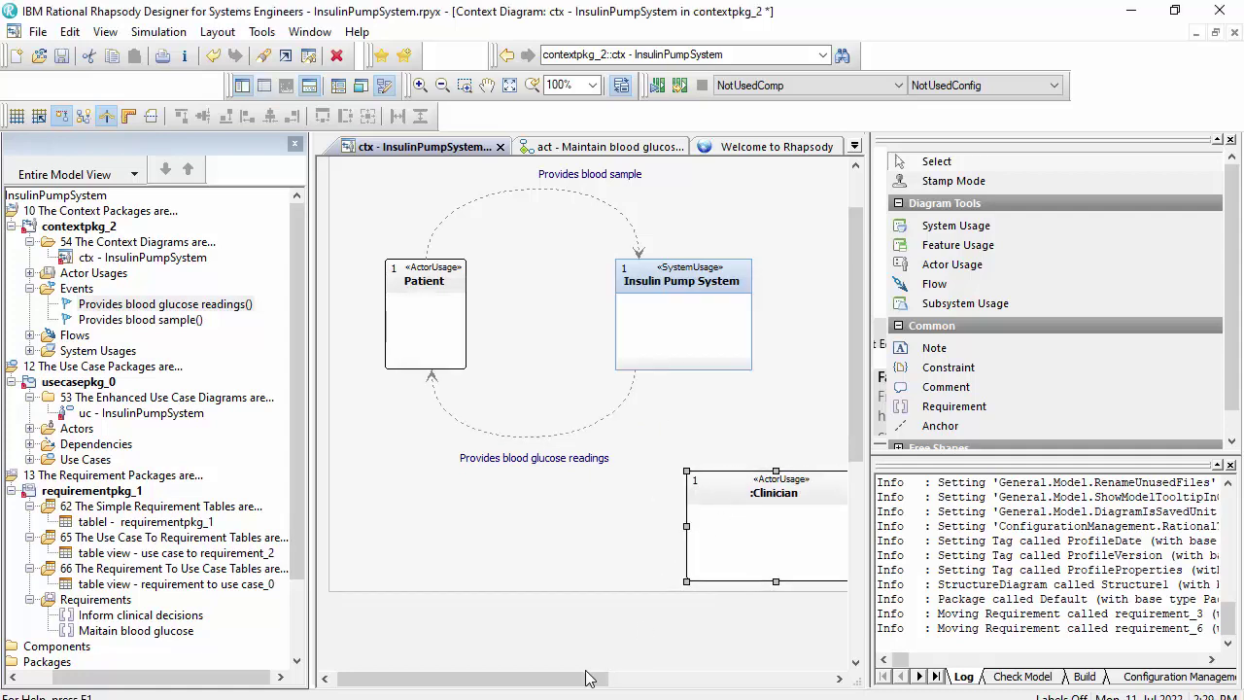
left_click_drag(587, 677, 710, 677)
left_click_drag(583, 530, 719, 458)
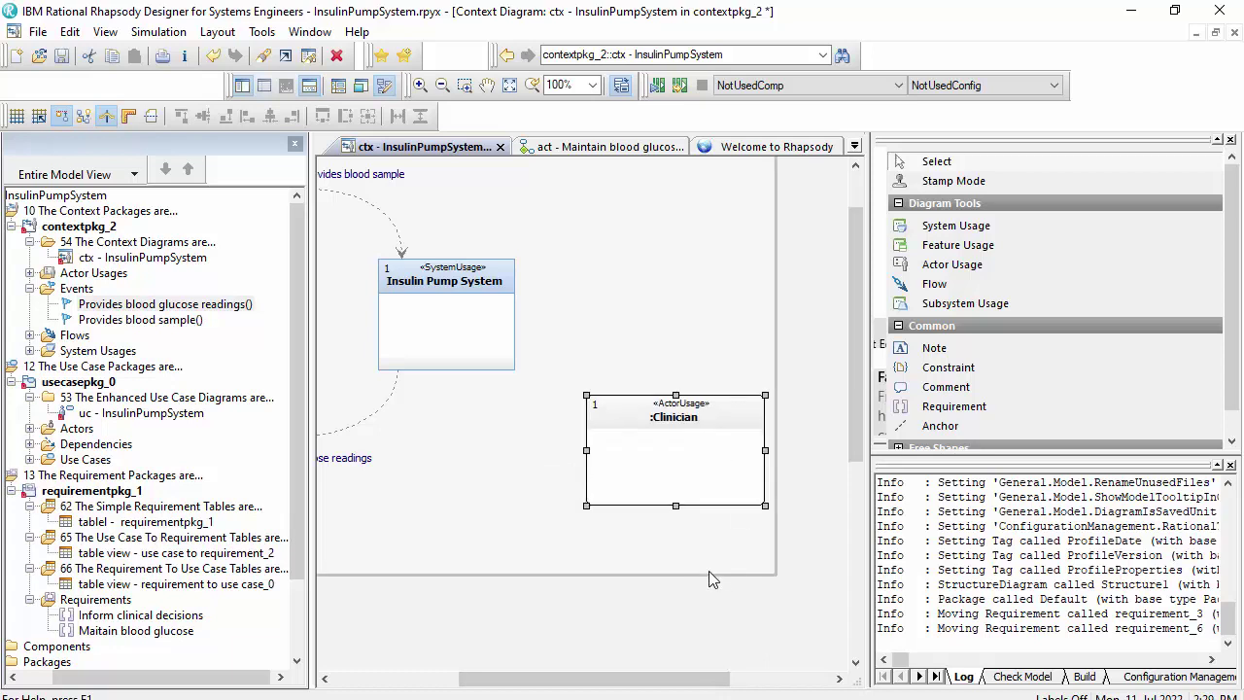
left_click(710, 579)
left_click_drag(660, 678, 601, 677)
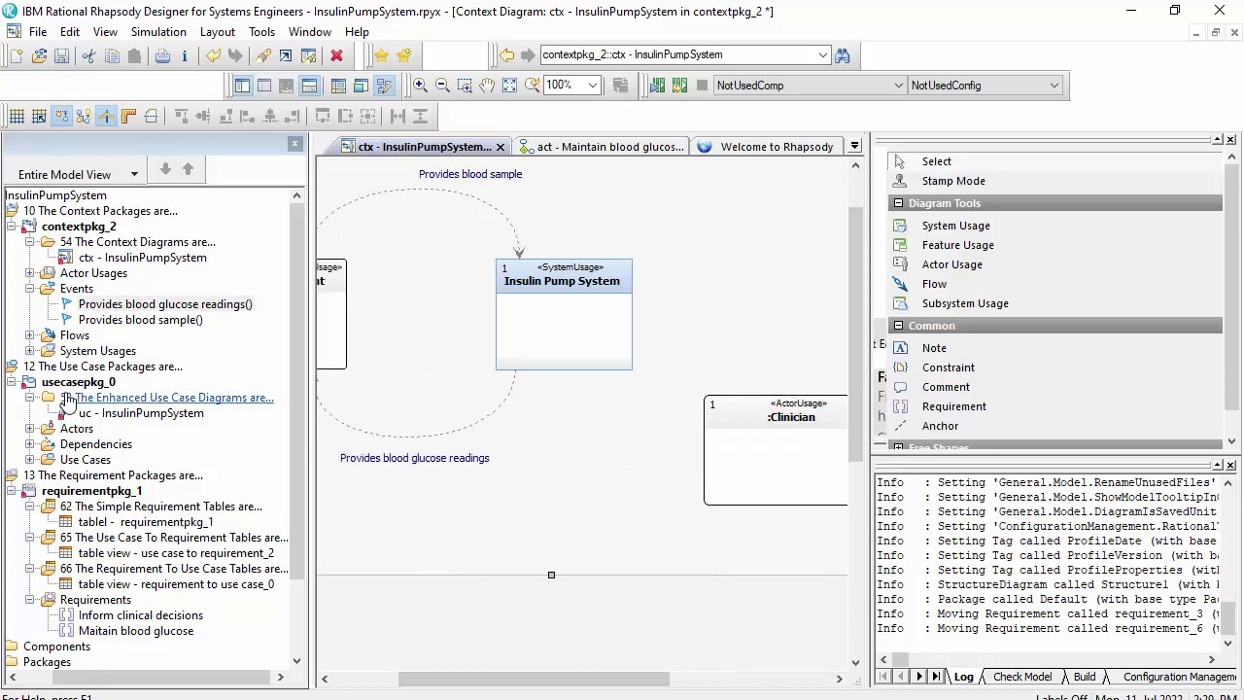
Rename the Clinician actor in usecasepkg_0 to Doctor in the model browser.
left_click(30, 429)
left_click(97, 444)
left_click(97, 444)
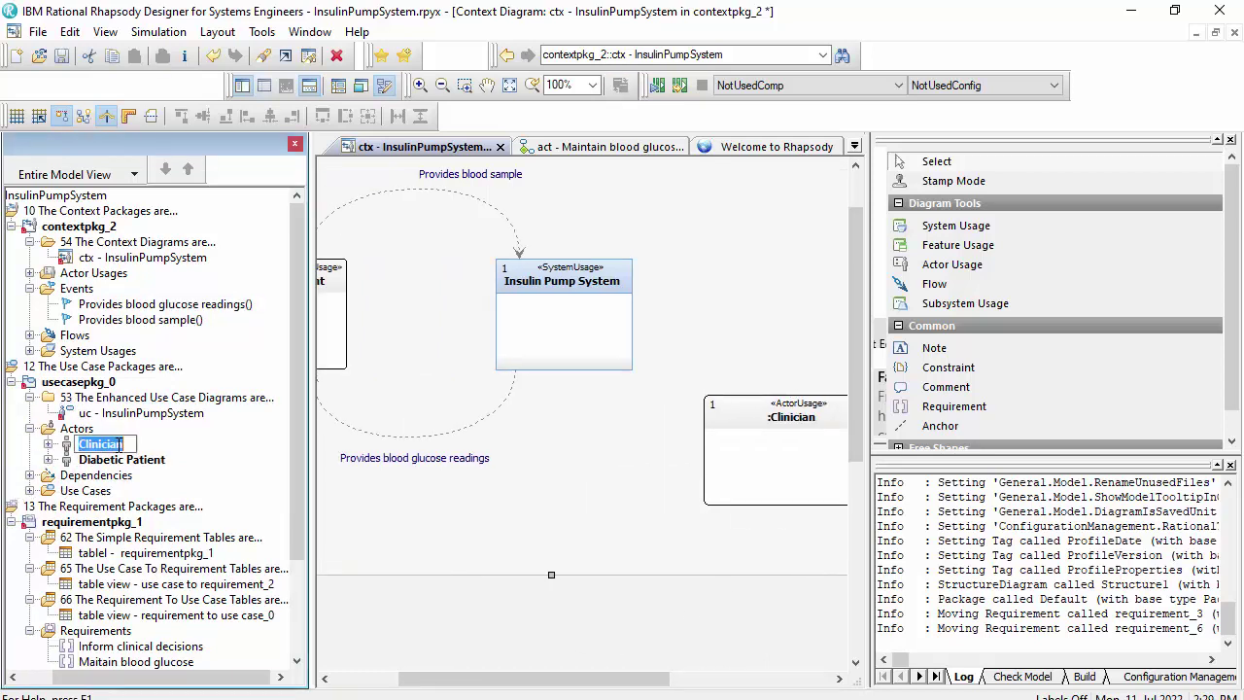
key("ctrl+a")
type("Doctor")
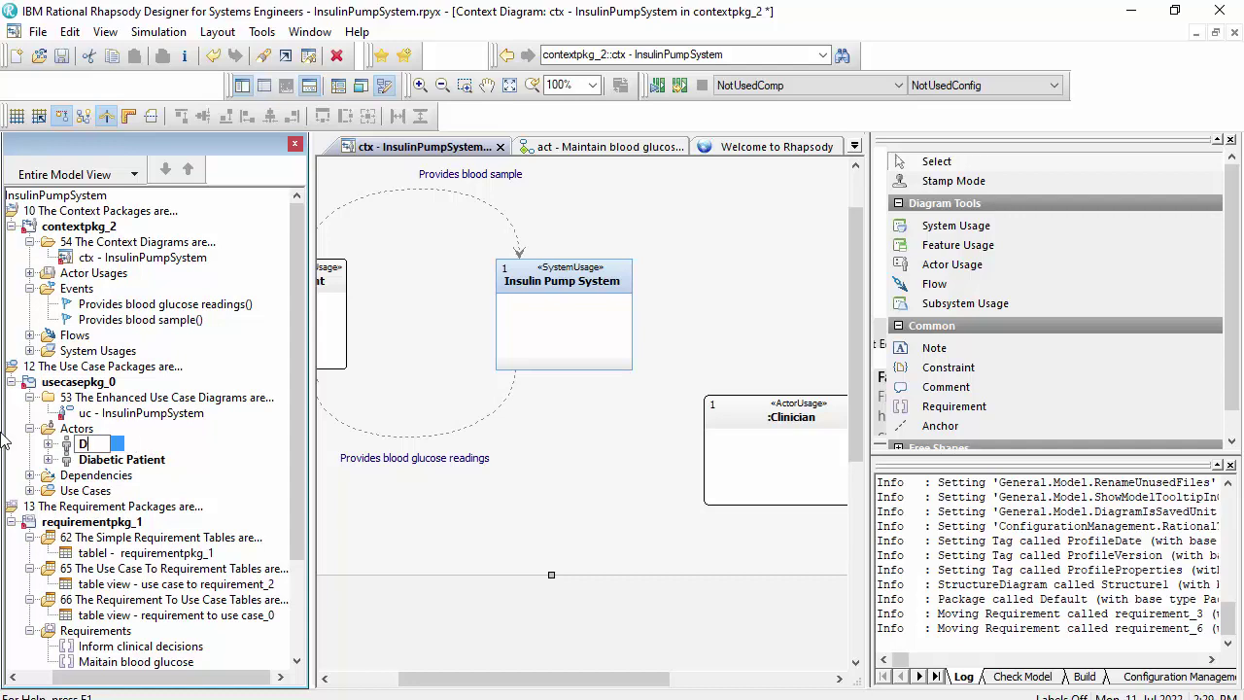
key("Return")
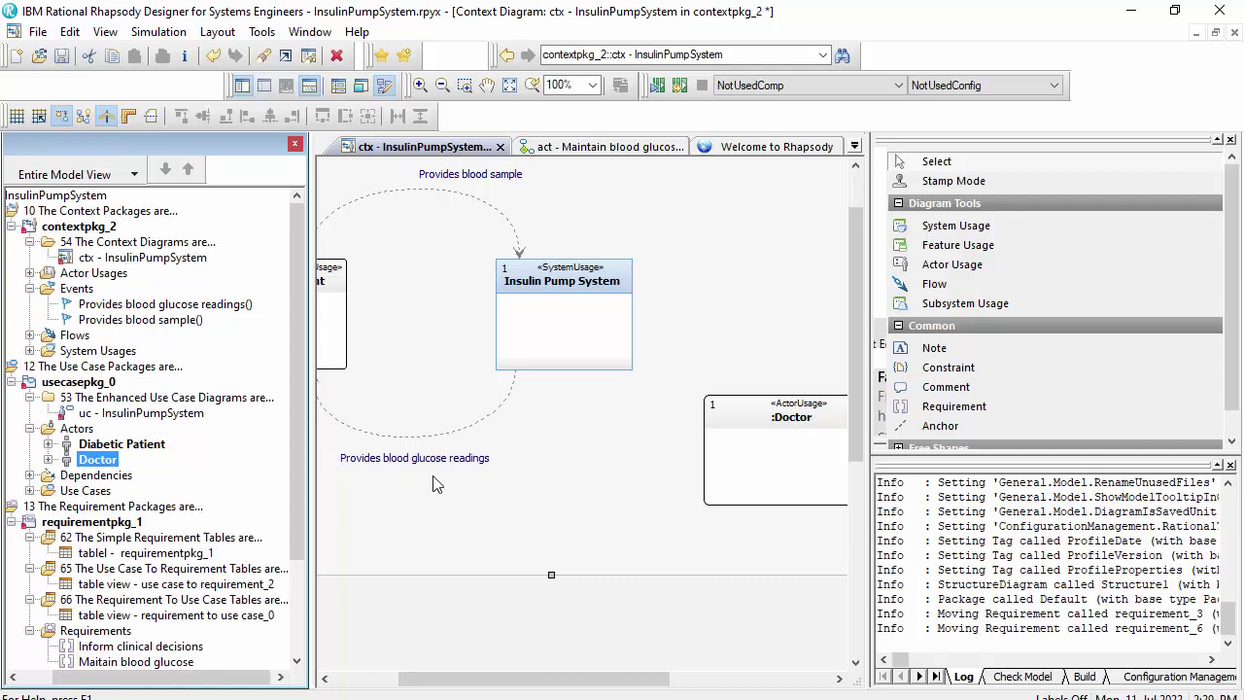
Switch to the InsulinPumpSystem use case diagram and check the name of the actor linked to "Inform clinical decisions".
scroll(505, 481, "up", 2)
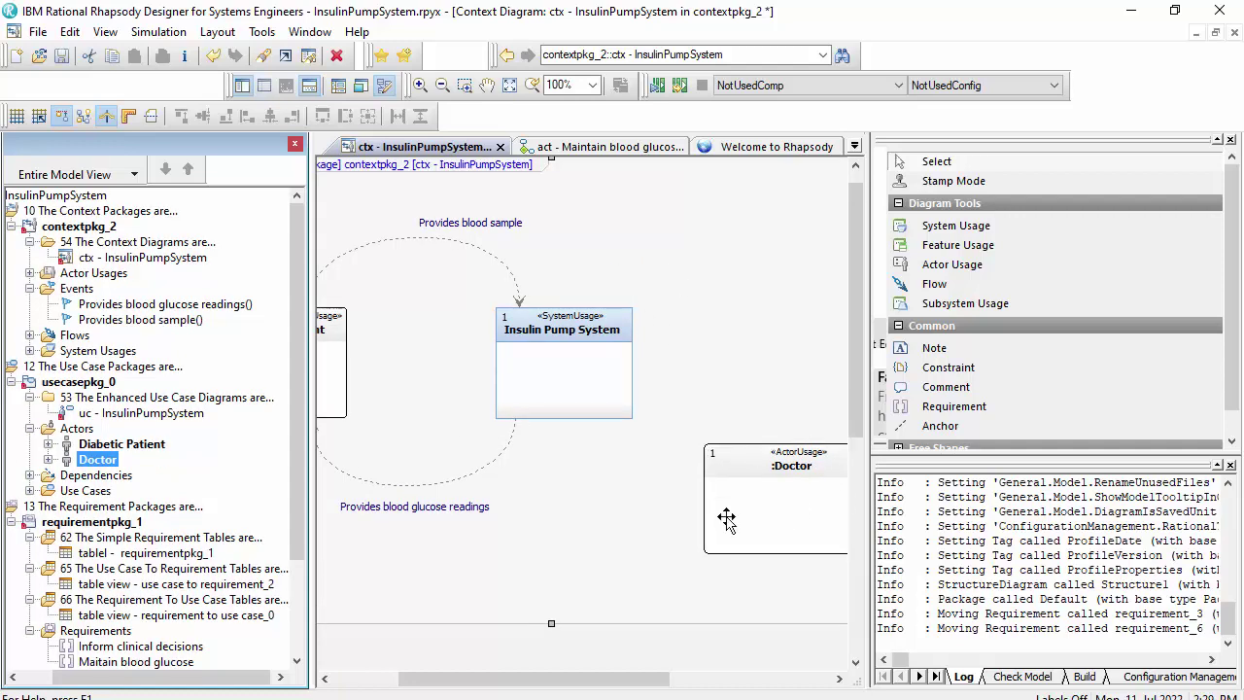
left_click(854, 147)
left_click(544, 276)
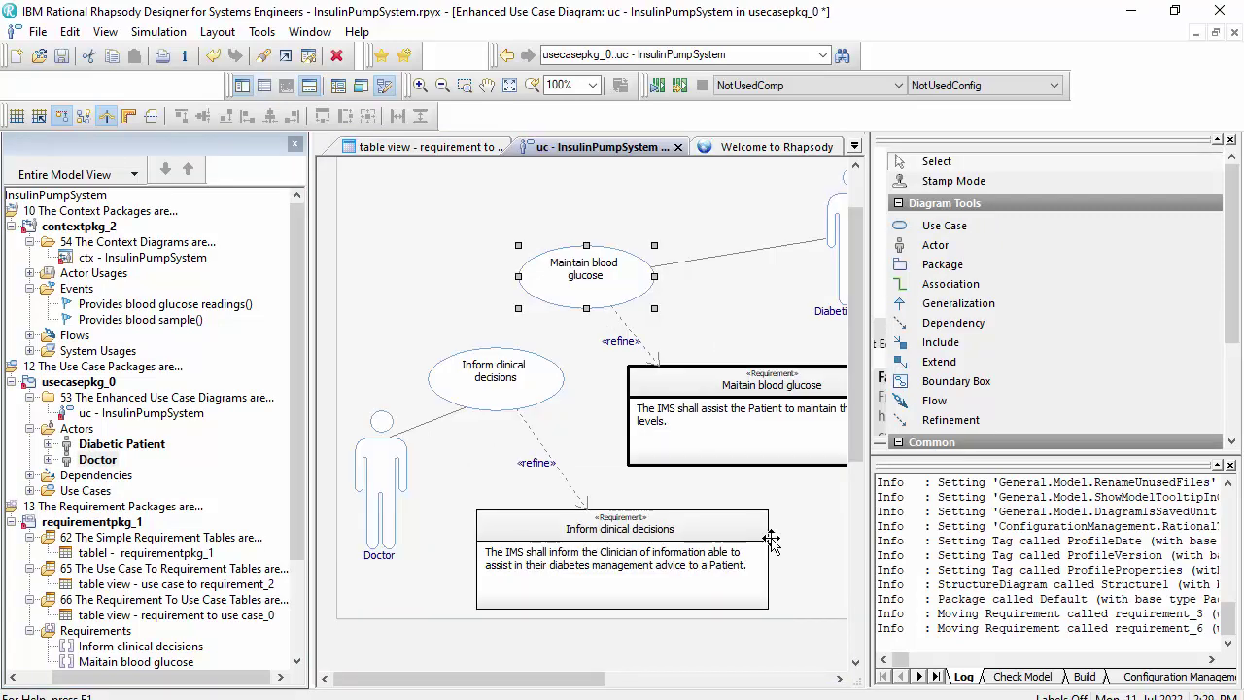
scroll(814, 641, "down", 1)
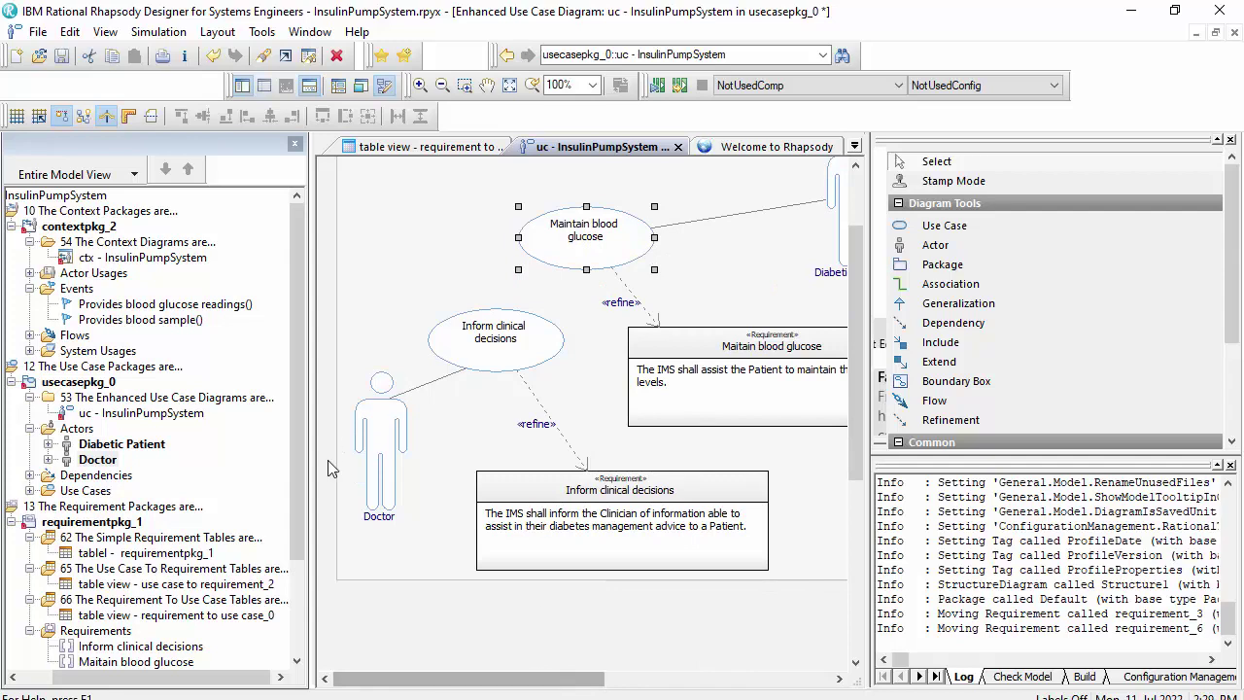
Add a Table View - Context Diagram Flows from the ExecutableMBSEProfile to contextpkg_2.
scroll(599, 168, "up", 1)
left_click(451, 144)
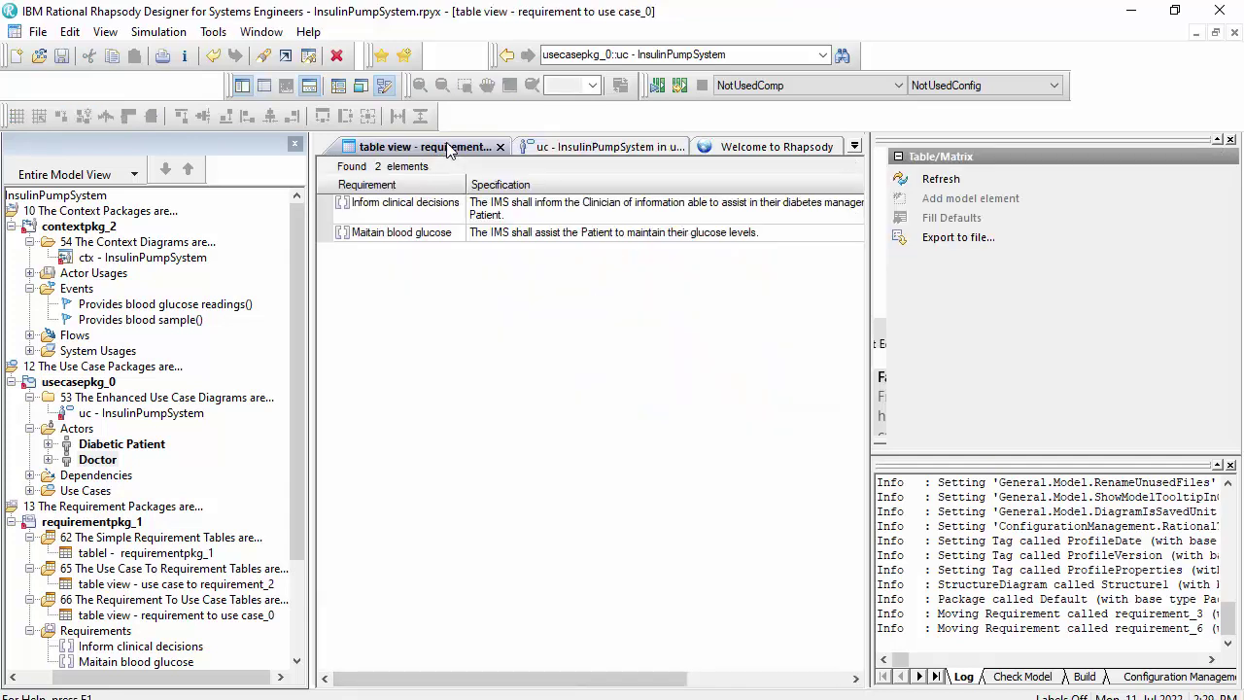
right_click(89, 229)
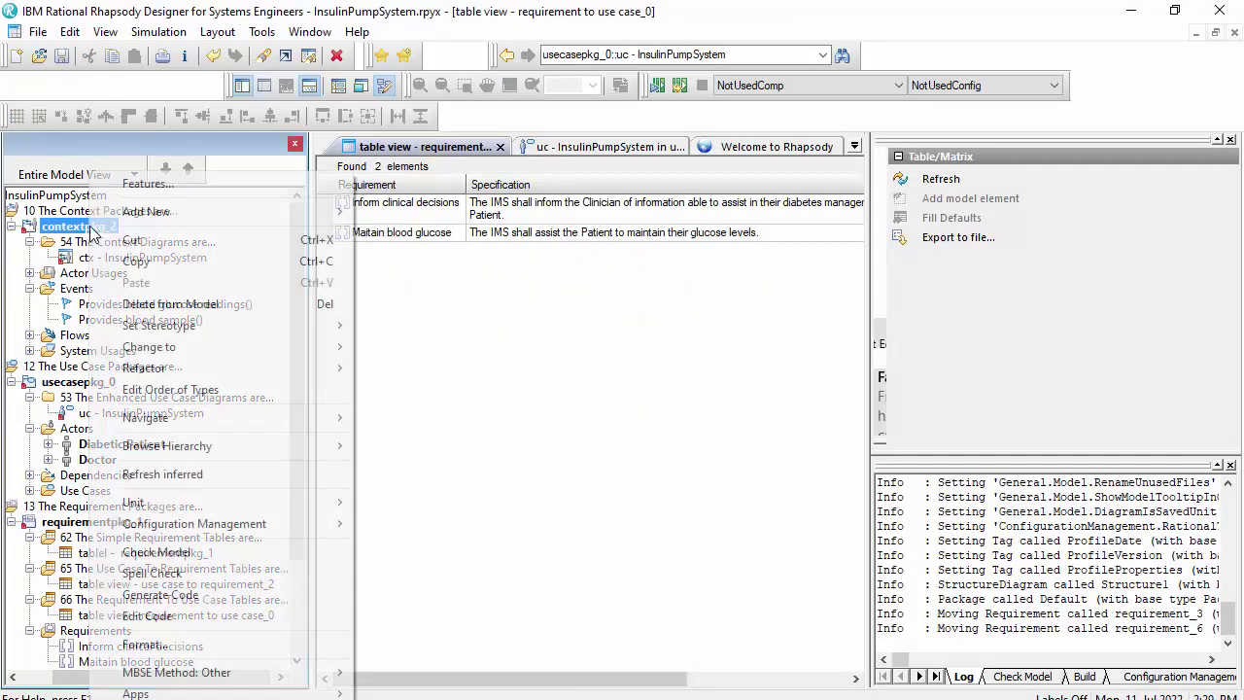
mouse_move(330, 211)
mouse_move(511, 214)
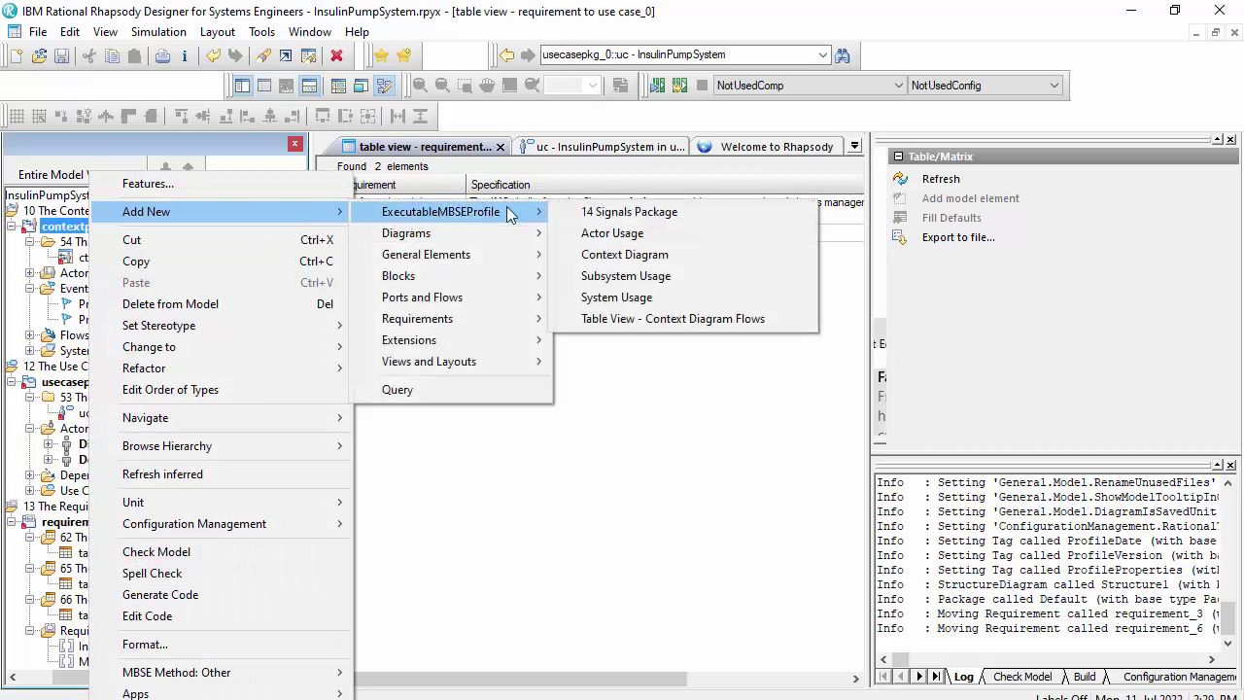
left_click(647, 318)
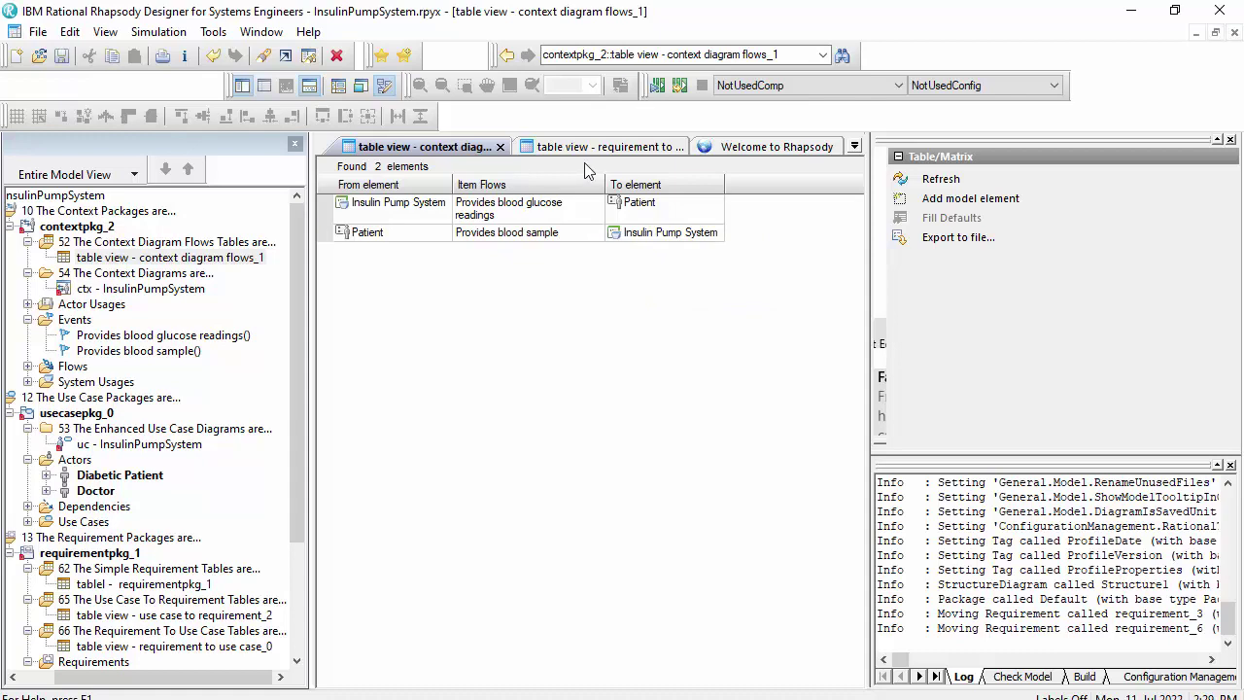
Check the context diagram flows and requirement to use case tables, and bring back the InsulinPumpSystem context diagram.
left_click(121, 259)
right_click(143, 260)
left_click(248, 336)
left_click(661, 147)
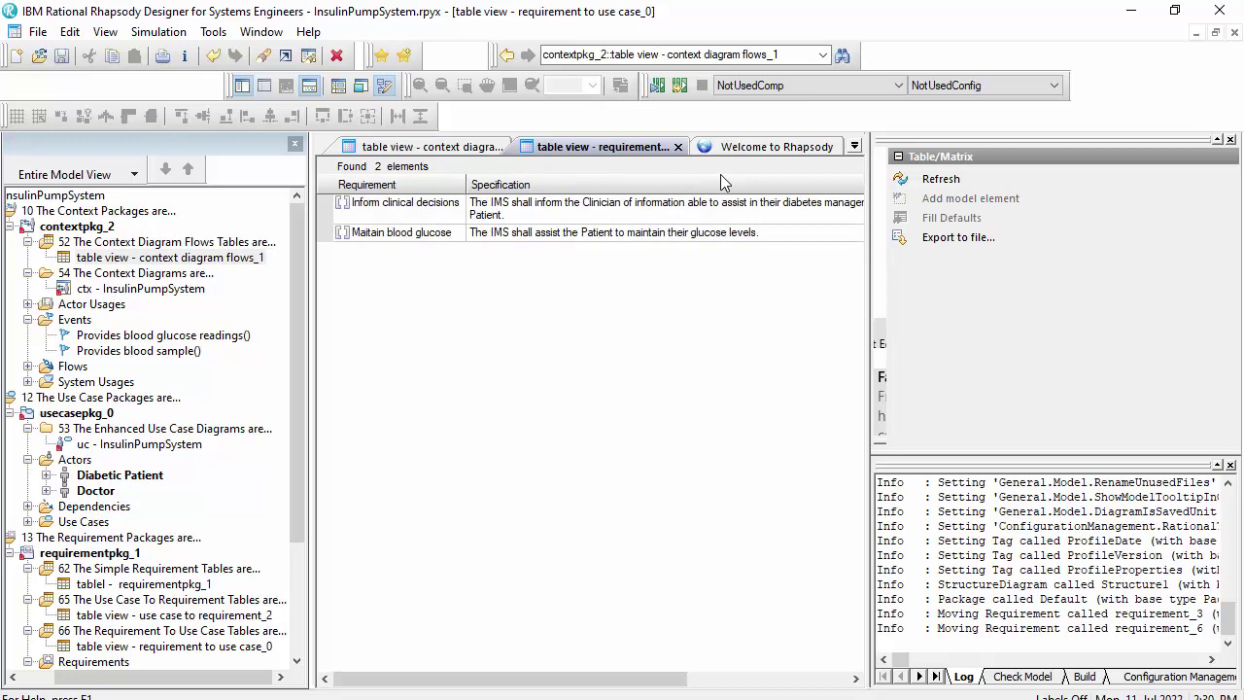
left_click(854, 146)
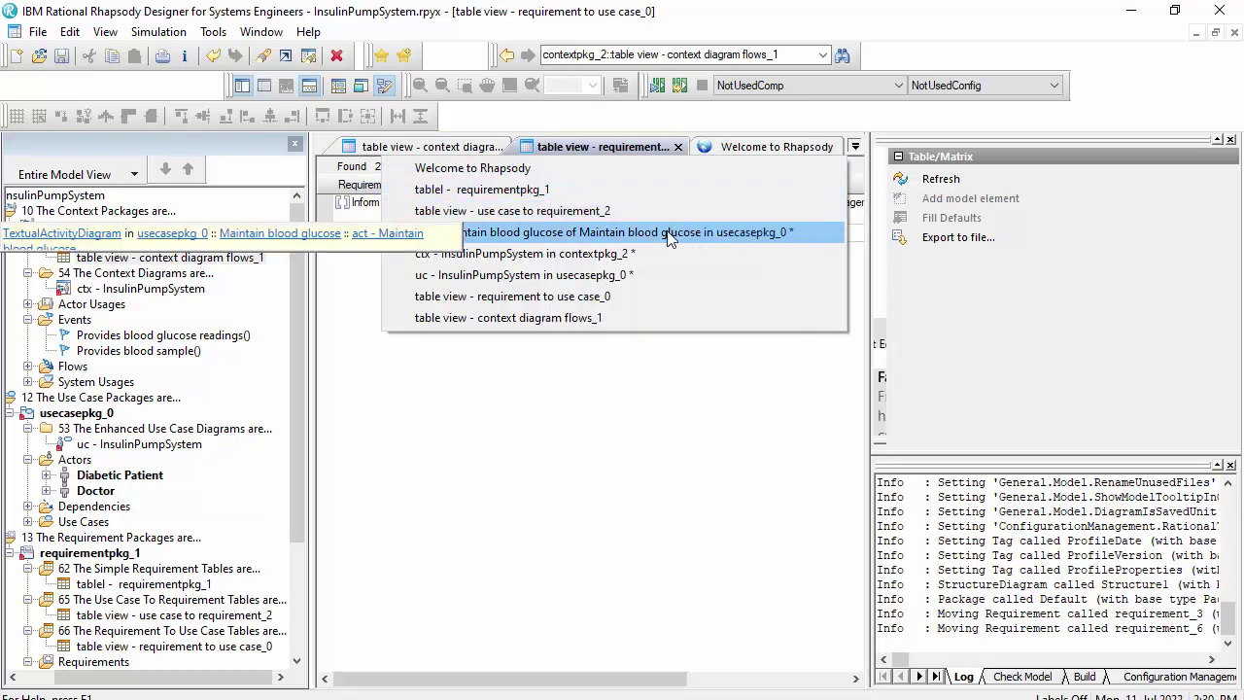
left_click(688, 254)
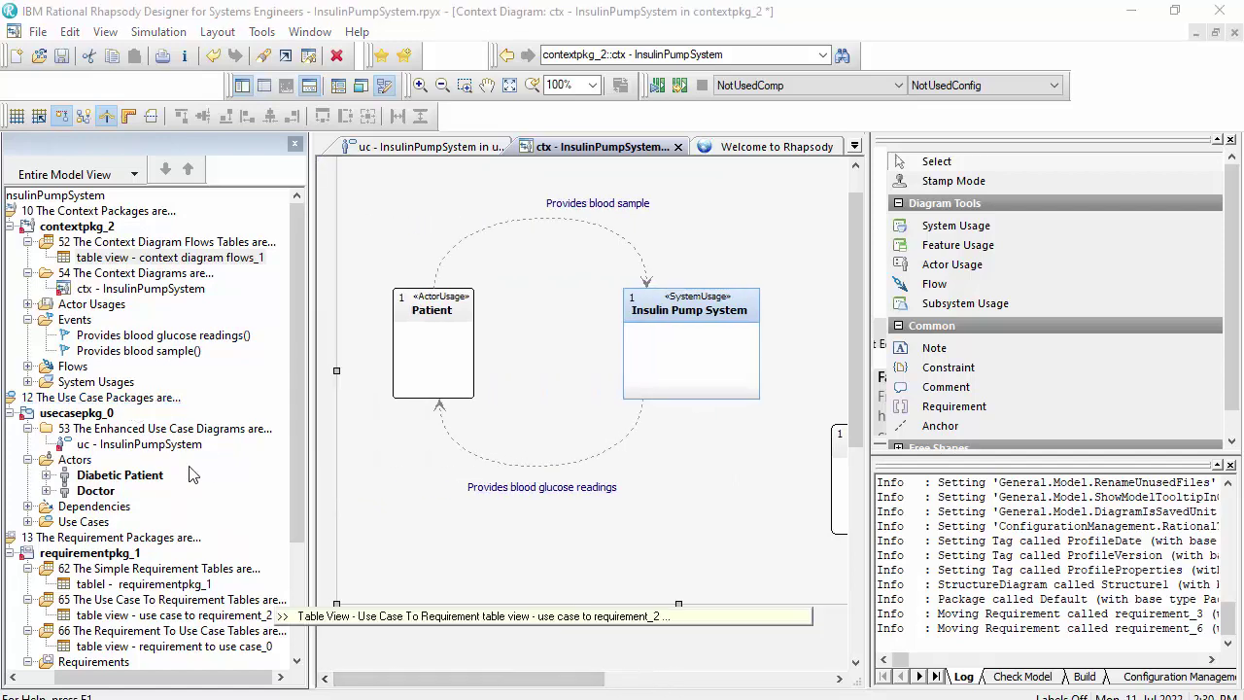
Add an 11 Actor Package to the InsulinPumpSystem project and keep its default name.
right_click(66, 199)
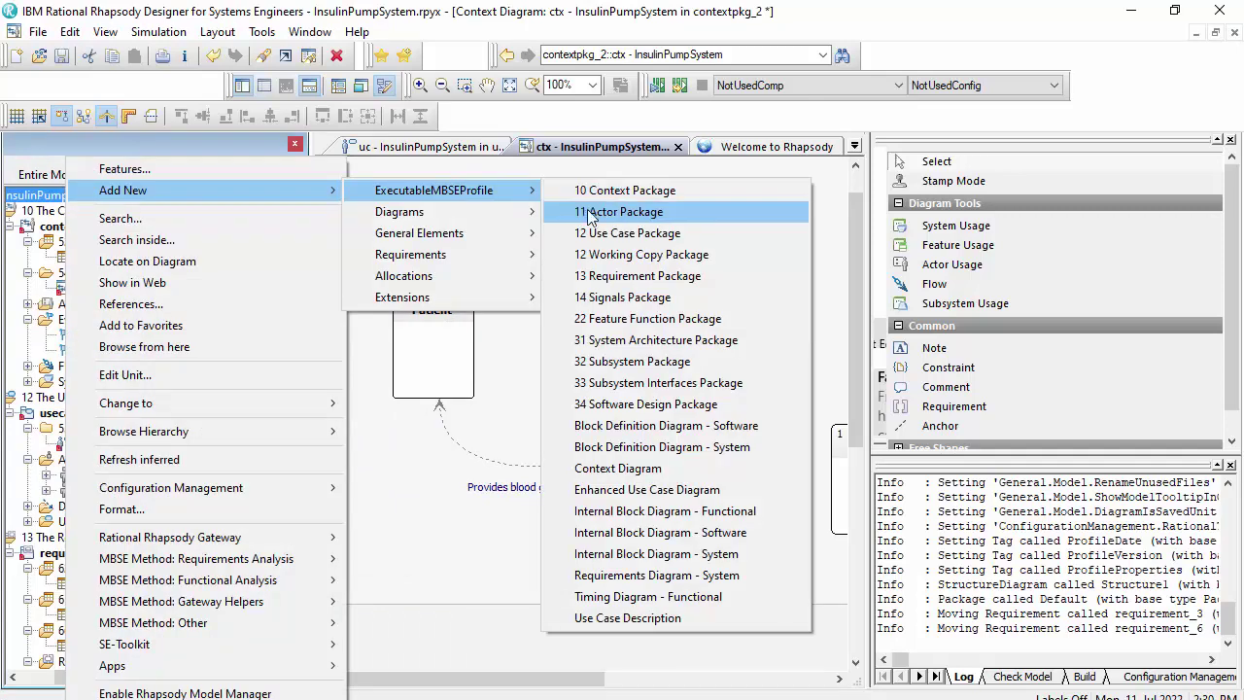
left_click(597, 208)
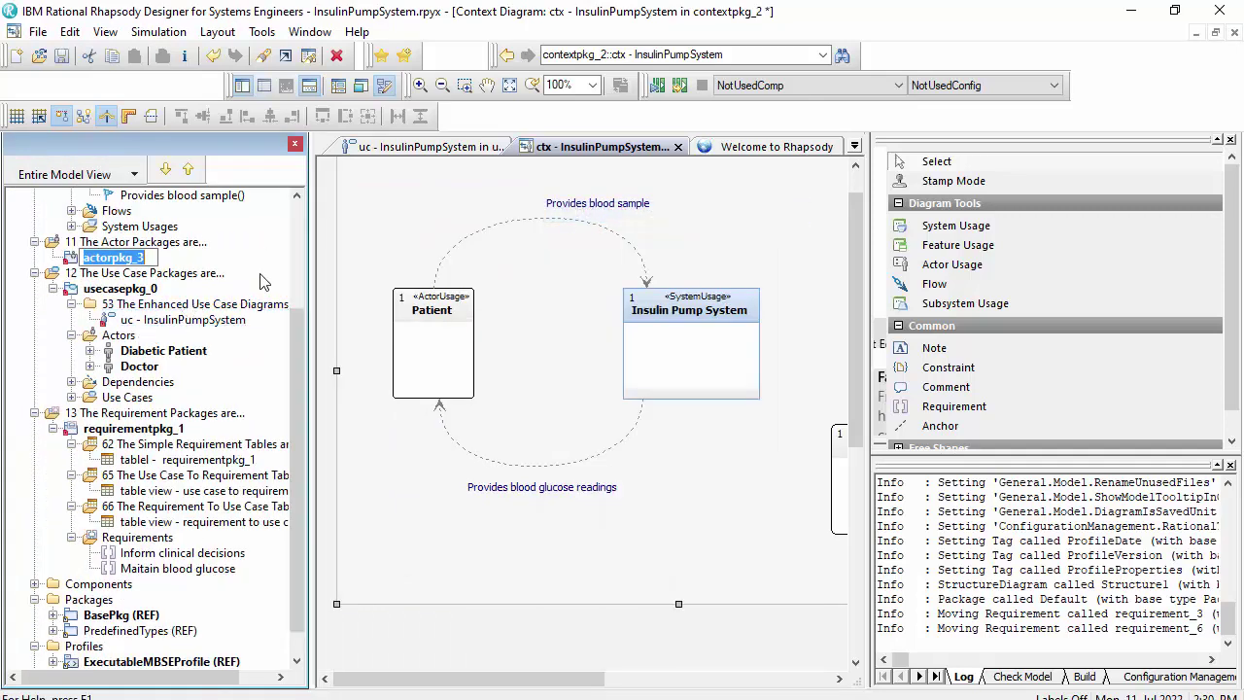
key("Return")
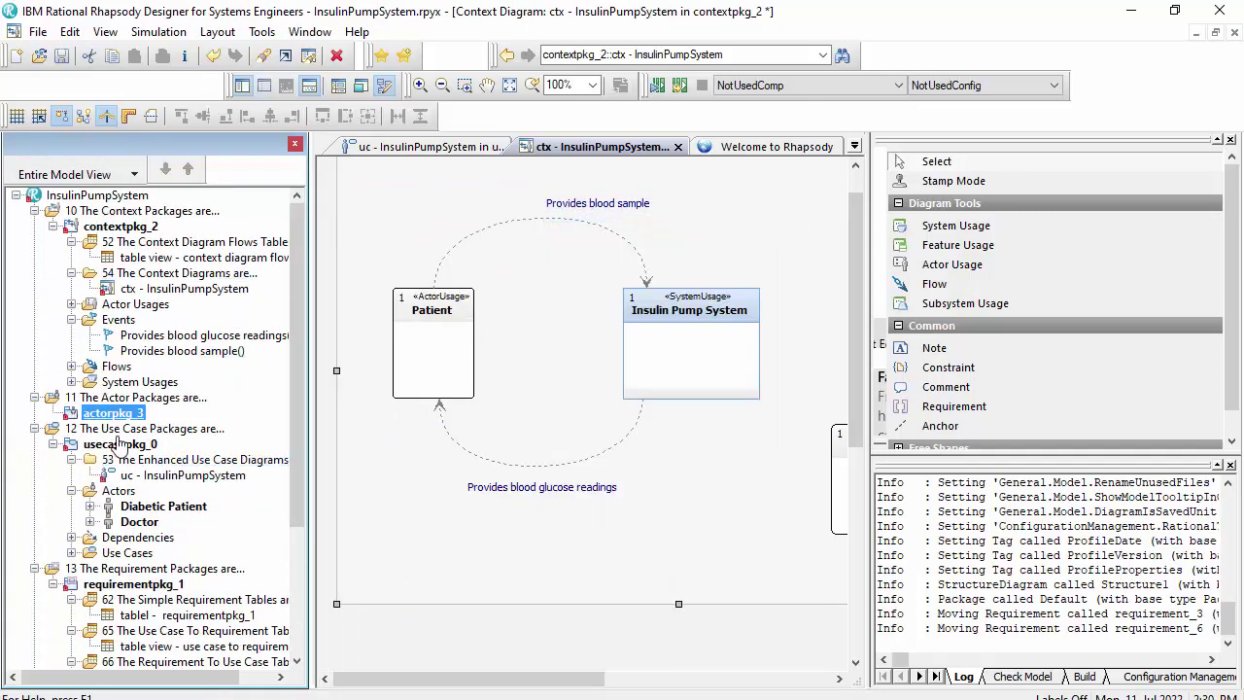
Move the Diabetic Patient and Doctor actors from usecasepkg_0 into actorpkg_3.
scroll(117, 442, "down", 4)
left_click_drag(146, 336, 93, 233)
left_click(97, 351)
scroll(97, 291, "up", 4)
mouse_move(66, 287)
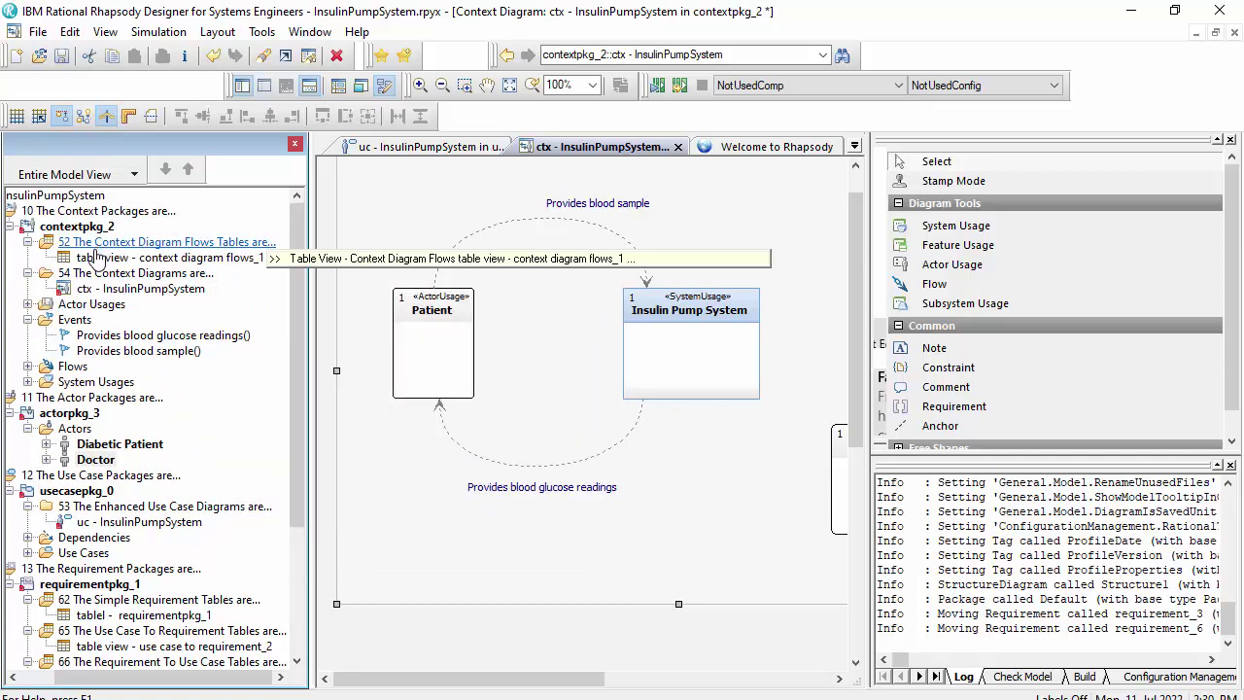
Collapse the Context, Actor, Use Case and Requirement Packages categories in the model browser and save the project.
scroll(107, 331, "down", 4)
scroll(126, 270, "up", 3)
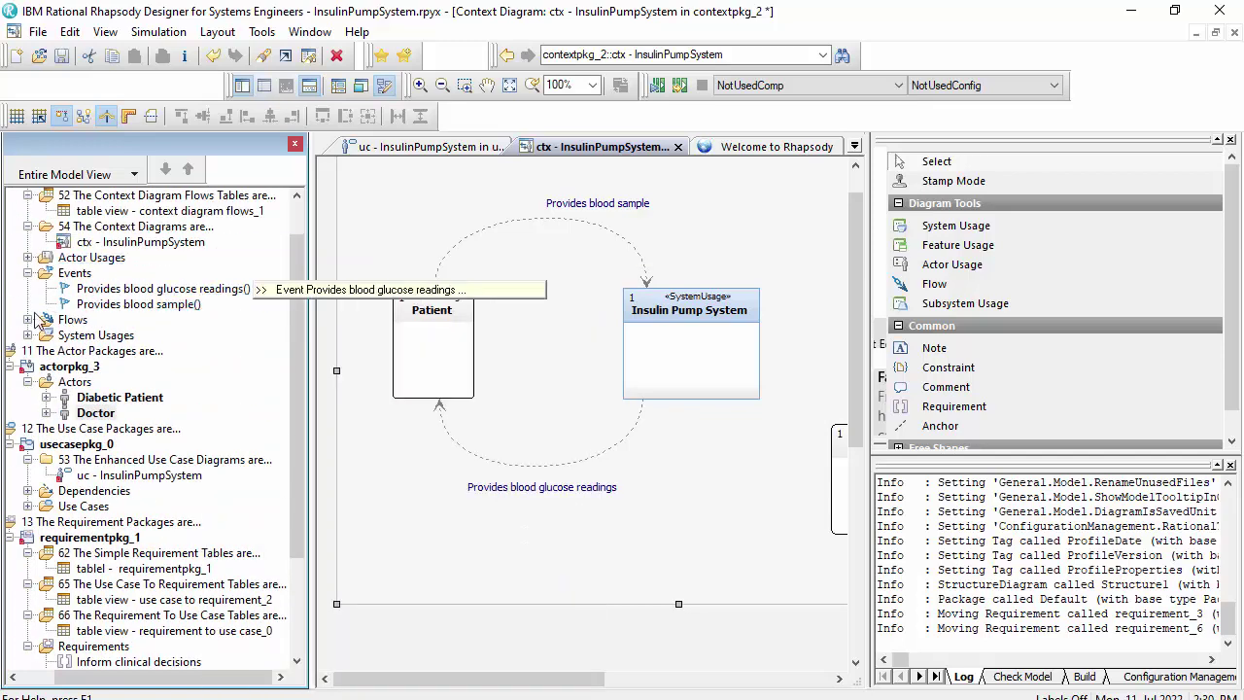
scroll(49, 661, "left", 2)
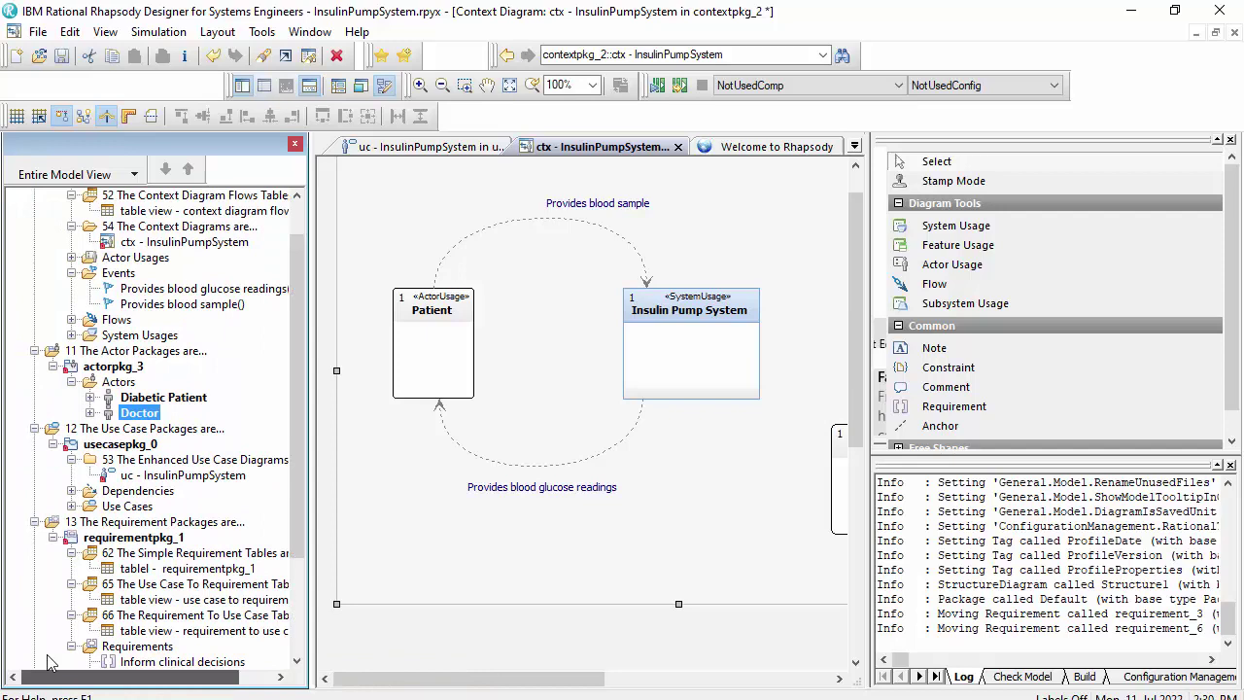
left_click(35, 428)
scroll(41, 432, "up", 1)
left_click(35, 211)
left_click(35, 226)
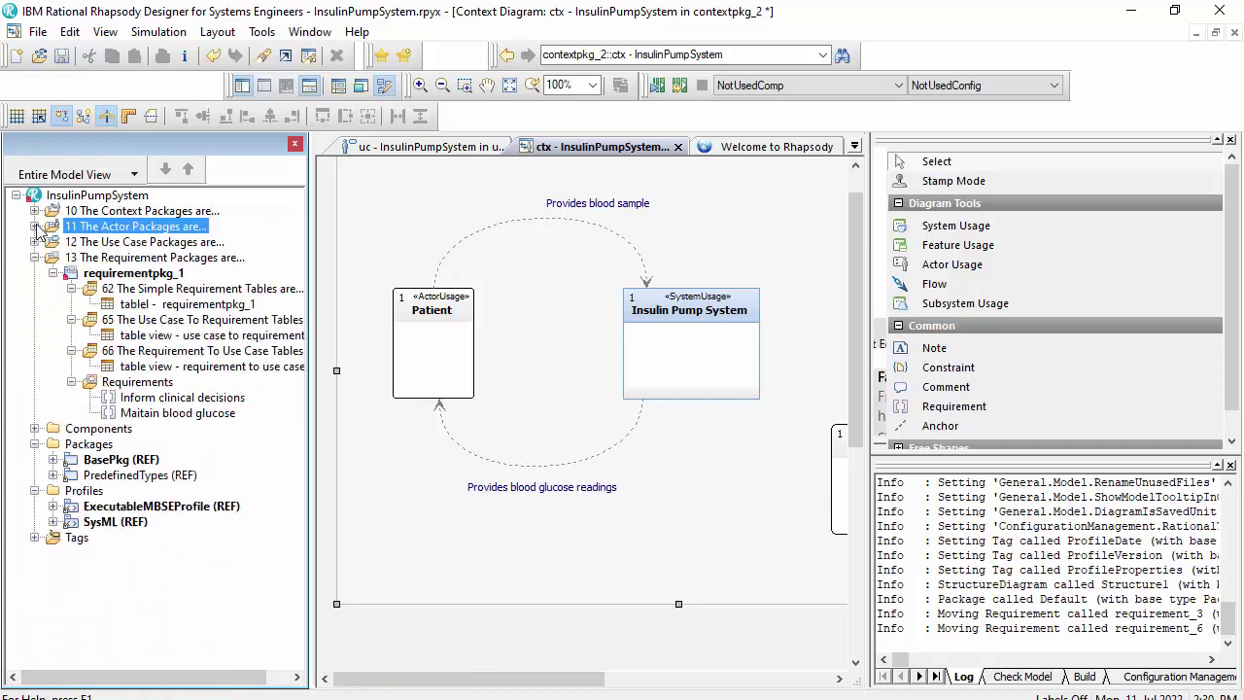
left_click(35, 257)
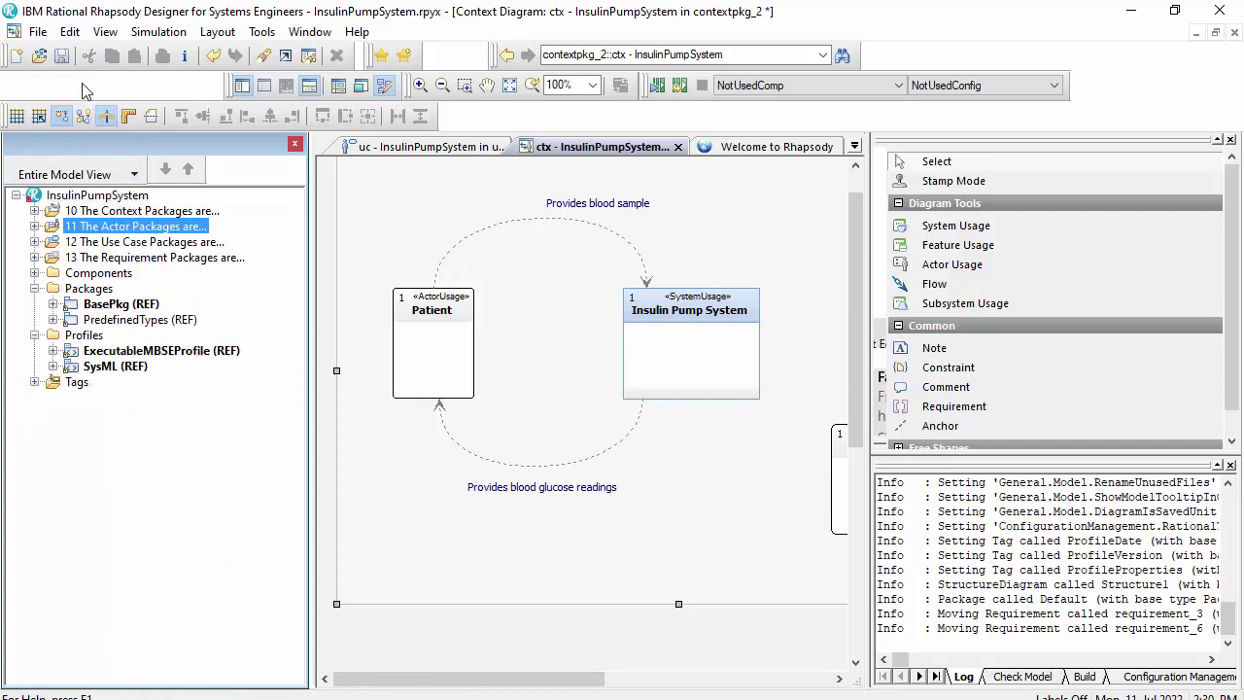
left_click(64, 59)
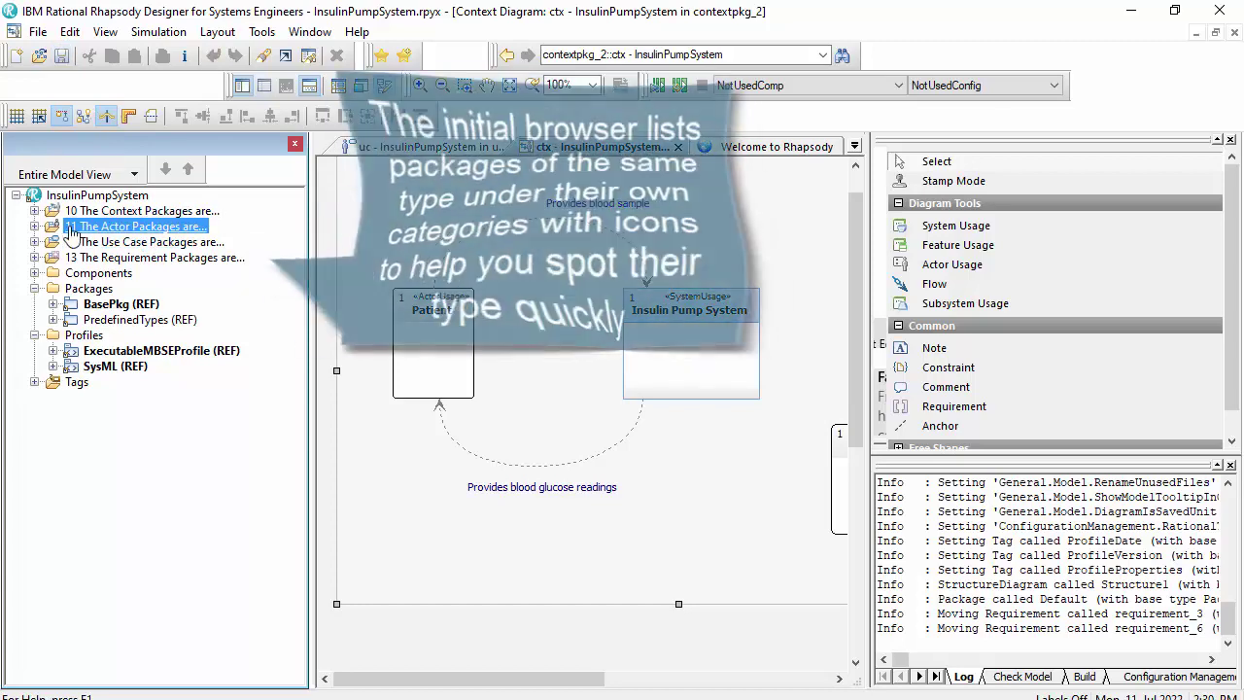
Expand the Requirement Packages category and collapse the three requirement table categories under requirementpkg_1.
left_click(34, 211)
left_click(34, 211)
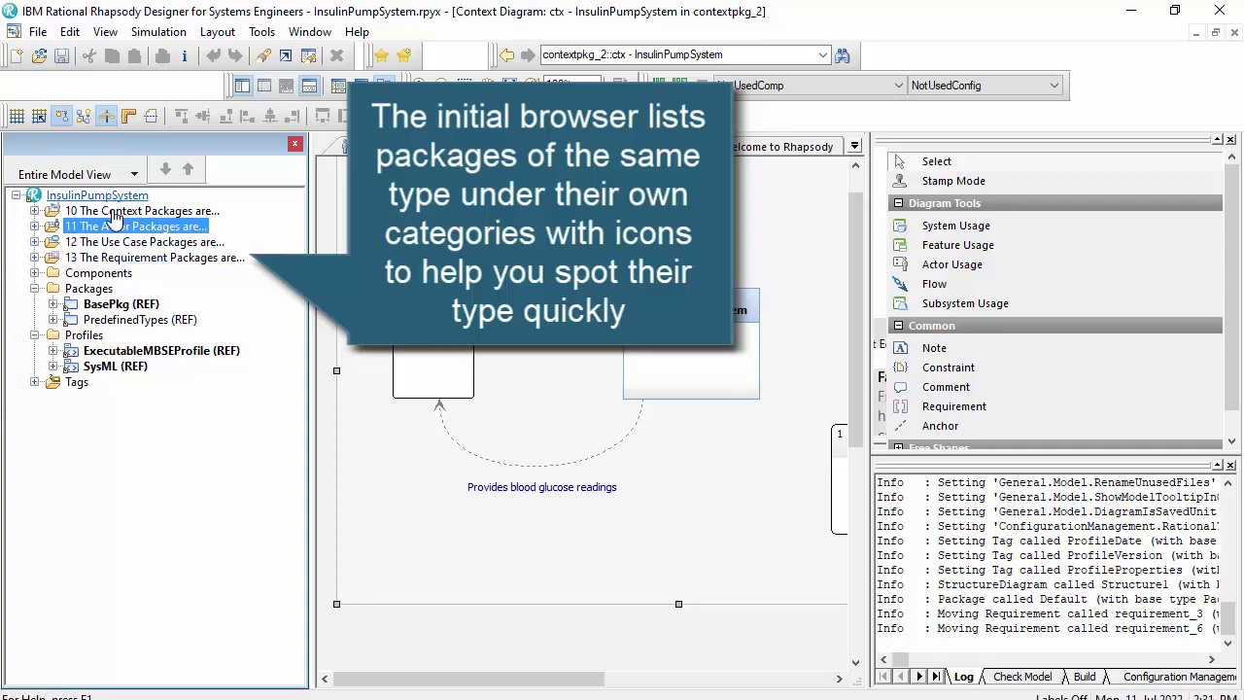
left_click(35, 258)
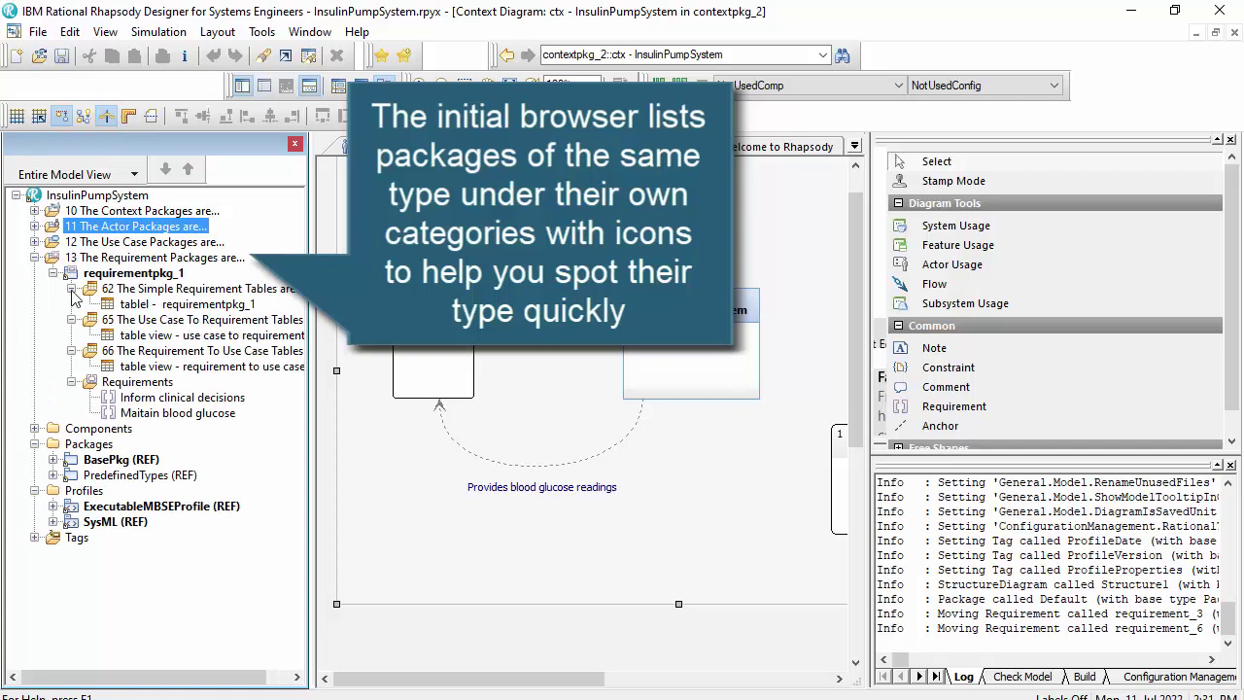
left_click(71, 288)
left_click(71, 305)
left_click(71, 320)
Examine the Requirements Analysis options for exporting or switching the requirements of requirementpkg_1 to DOORS NG.
left_click(112, 273)
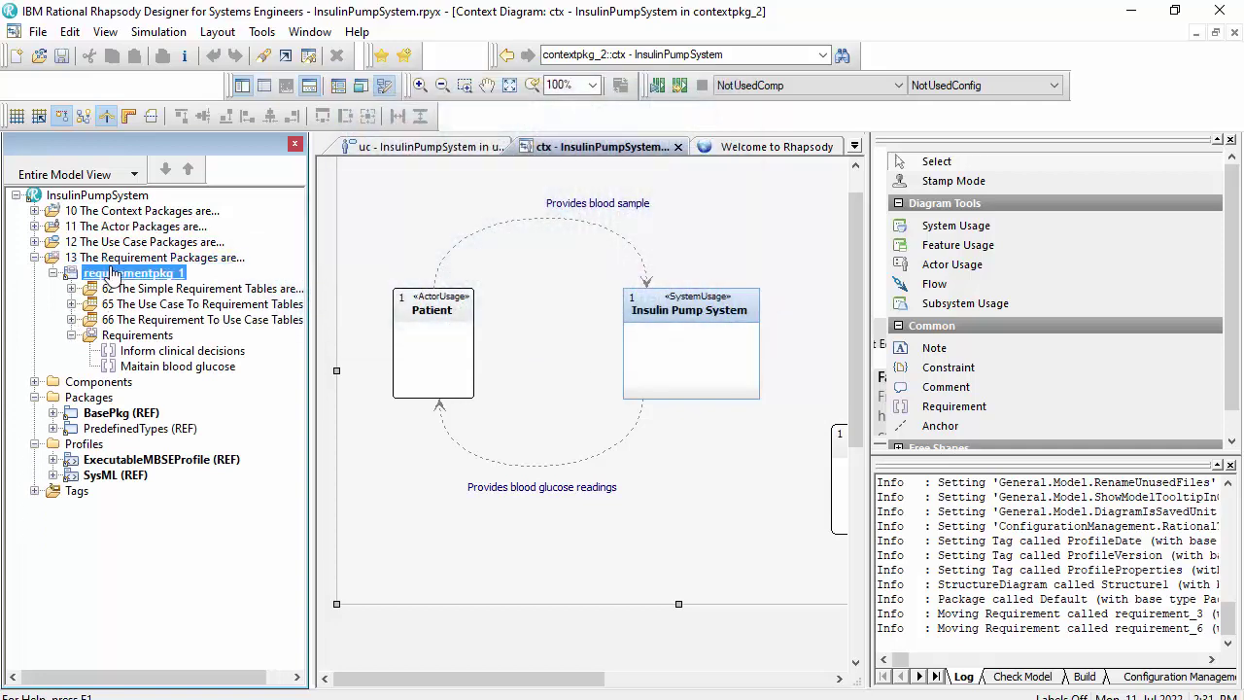
right_click(111, 275)
mouse_move(407, 634)
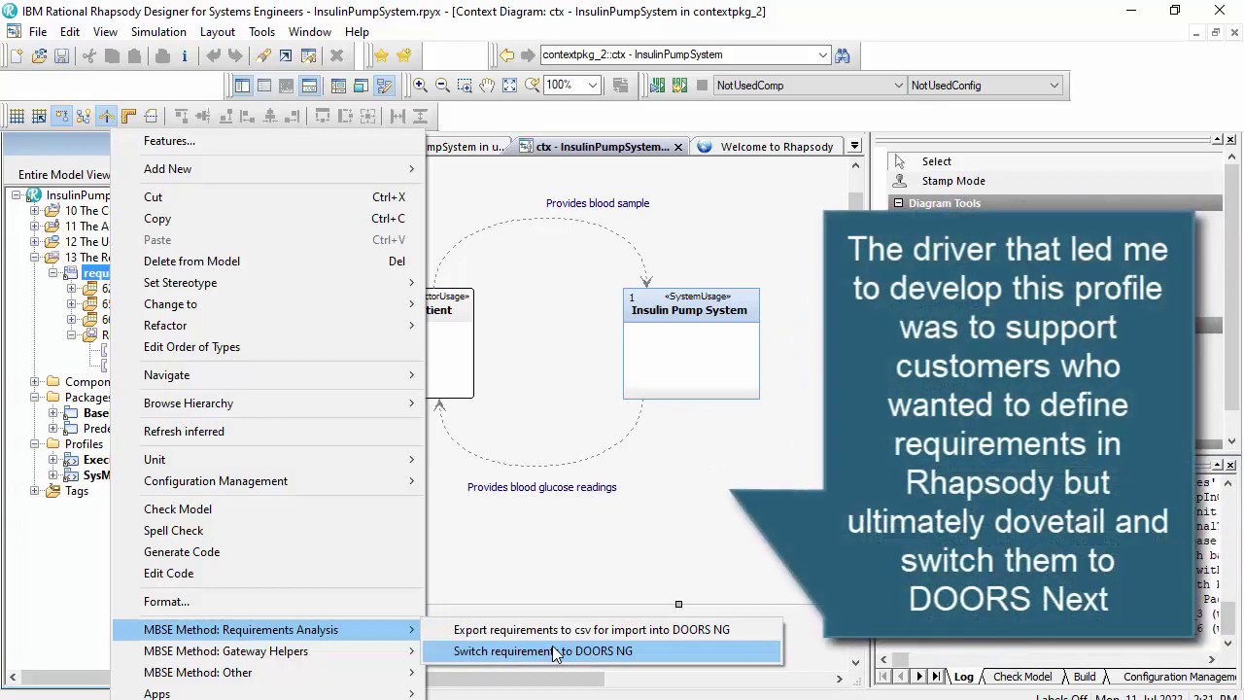
left_click(539, 521)
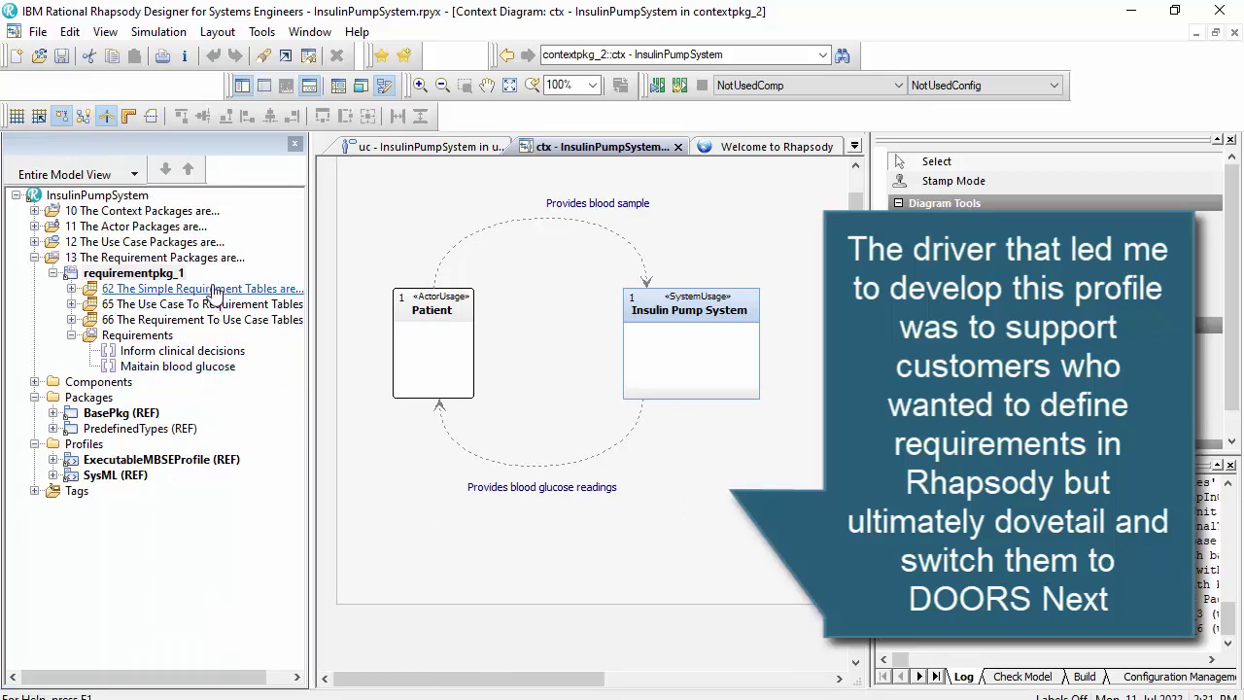
Add a 31 System Architecture Package to the InsulinPumpSystem project.
right_click(135, 195)
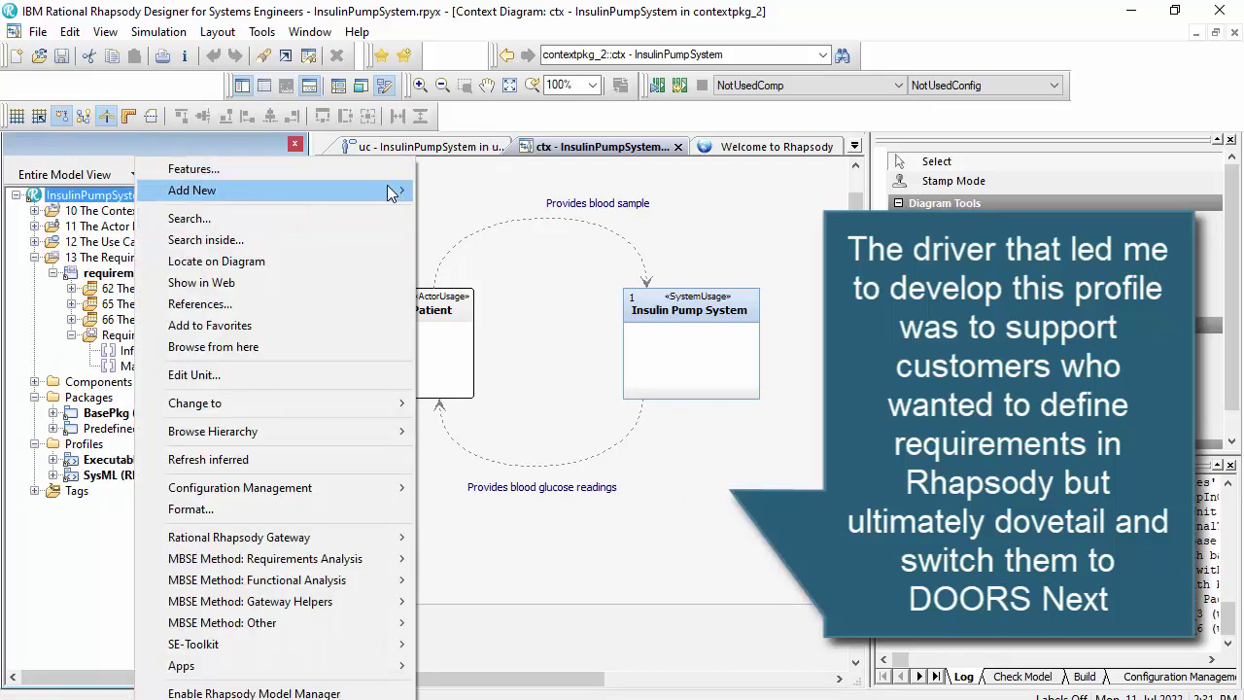
mouse_move(387, 189)
mouse_move(583, 191)
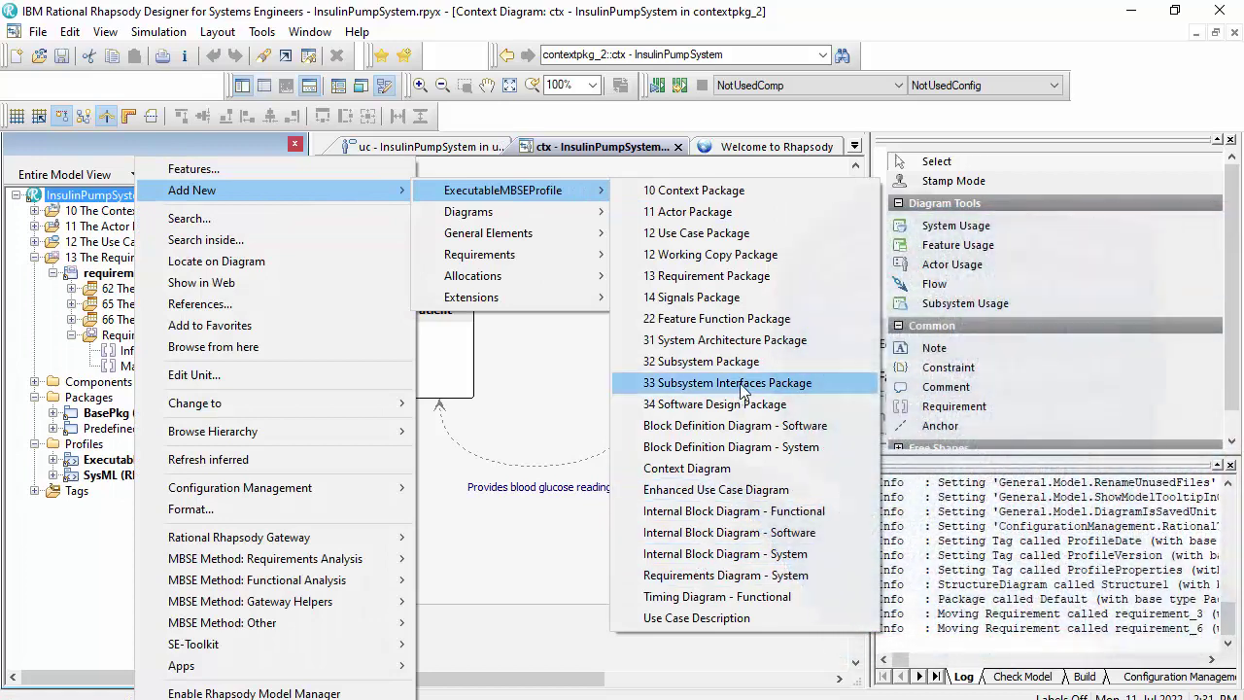
left_click(783, 344)
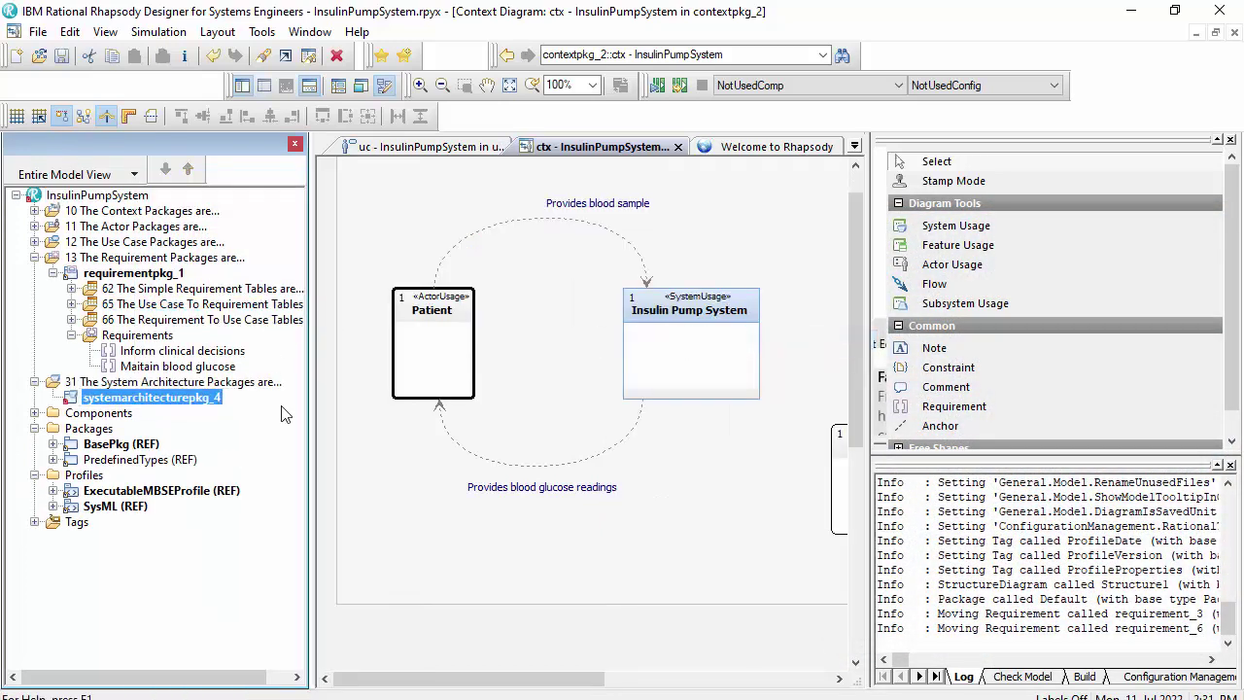
Create a Block Definition Diagram - System in systemarchitecturepkg_4, keeping the default name and leaving it unpopulated.
right_click(178, 403)
mouse_move(408, 212)
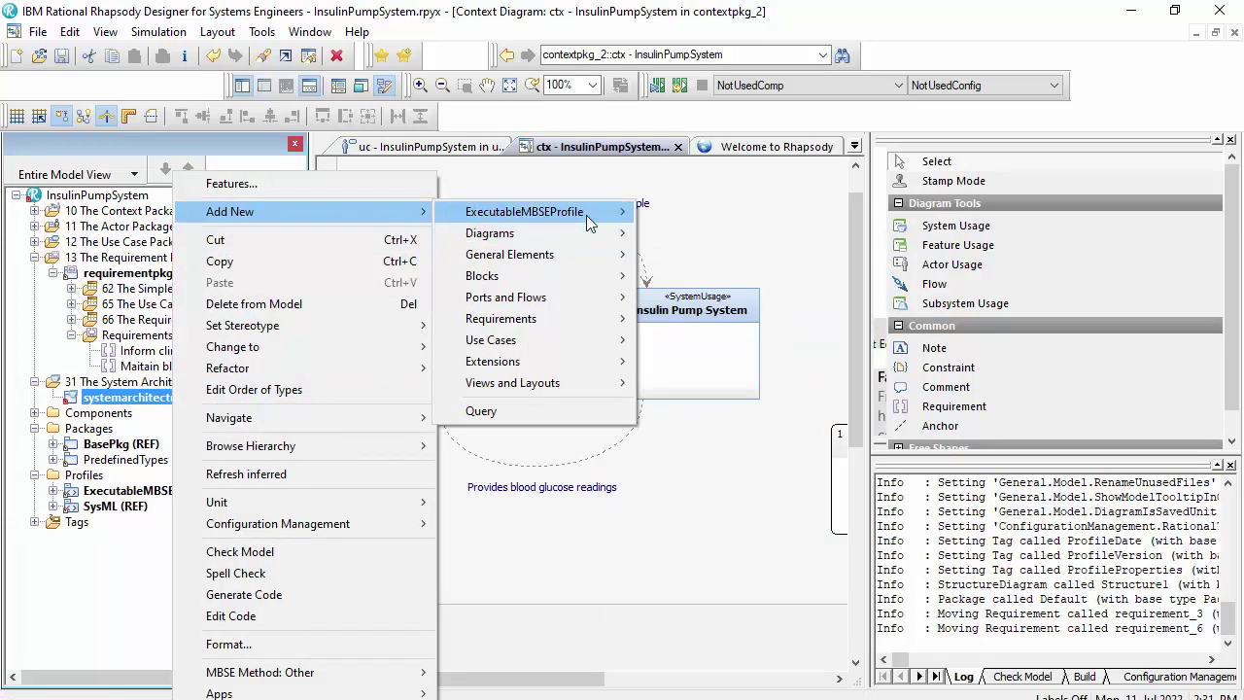
mouse_move(586, 212)
left_click(680, 276)
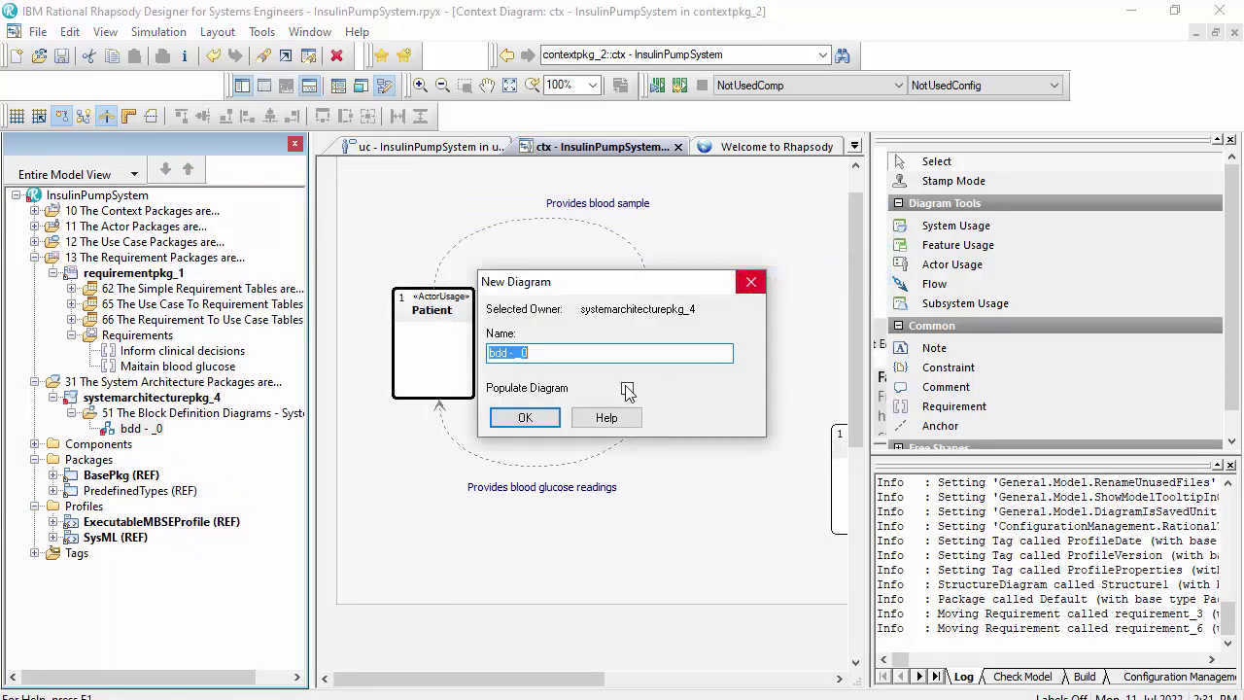
left_click(525, 416)
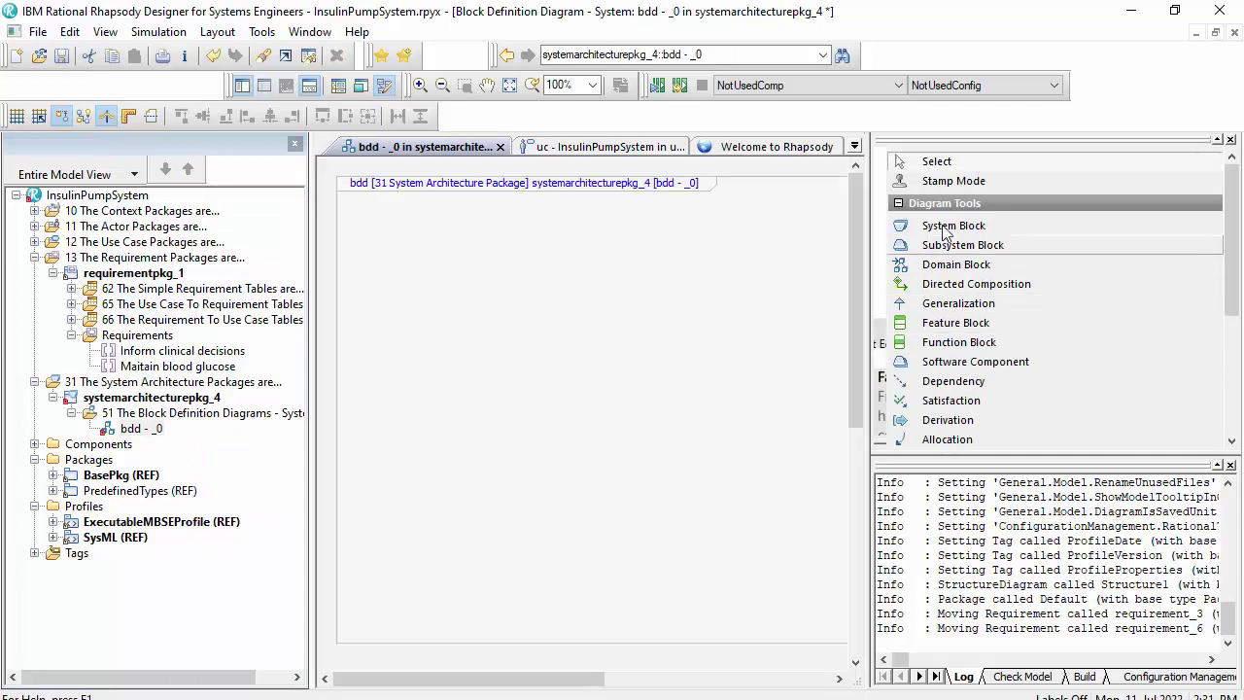